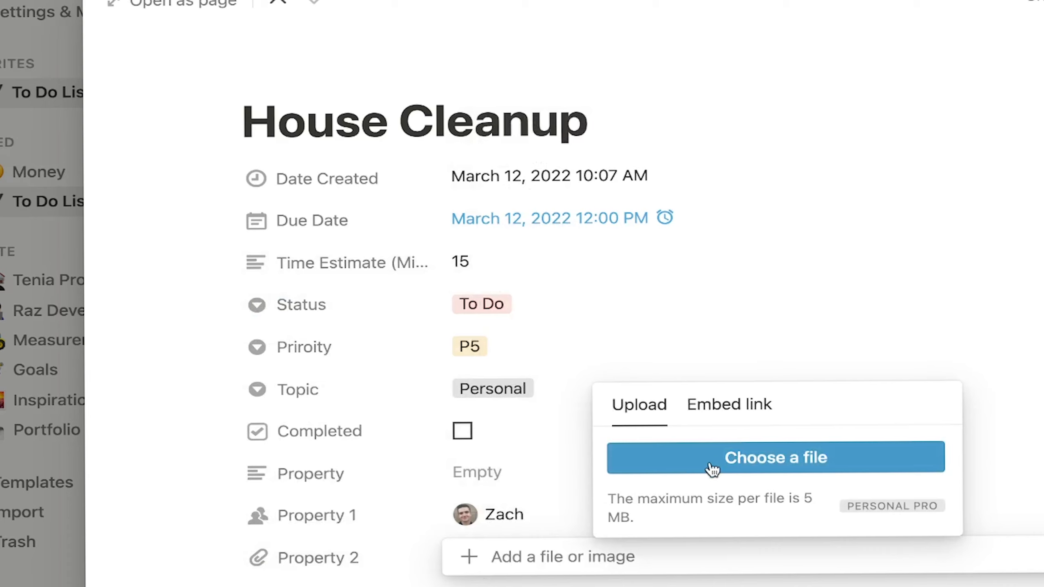
Step: Dismiss the file upload popup and rename Property 1 to 'Whose Job'
{"action": "left_click", "coordinate": [397, 554]}
{"action": "left_click", "coordinate": [399, 555]}
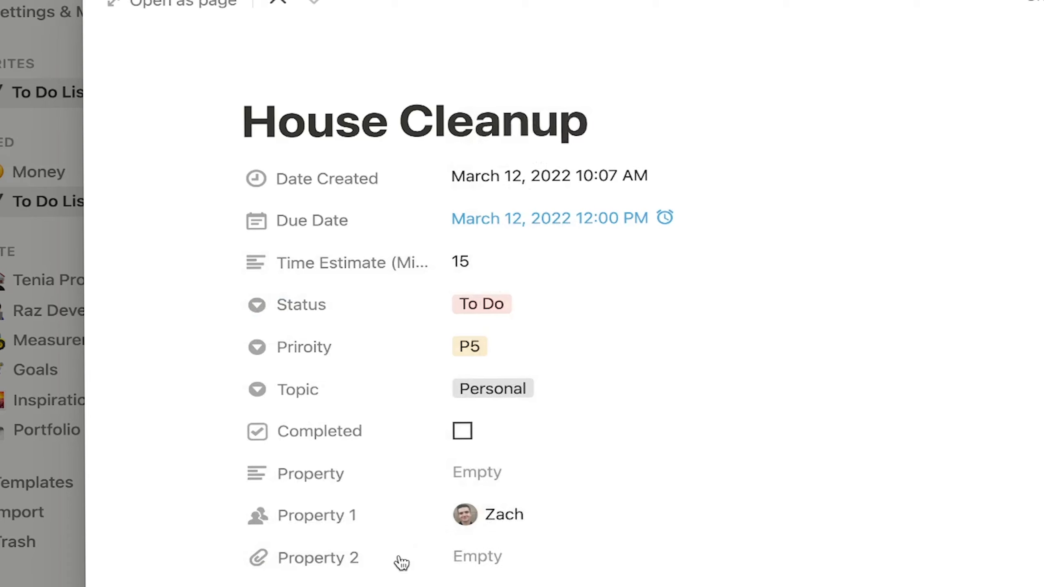
{"action": "left_click", "coordinate": [385, 486]}
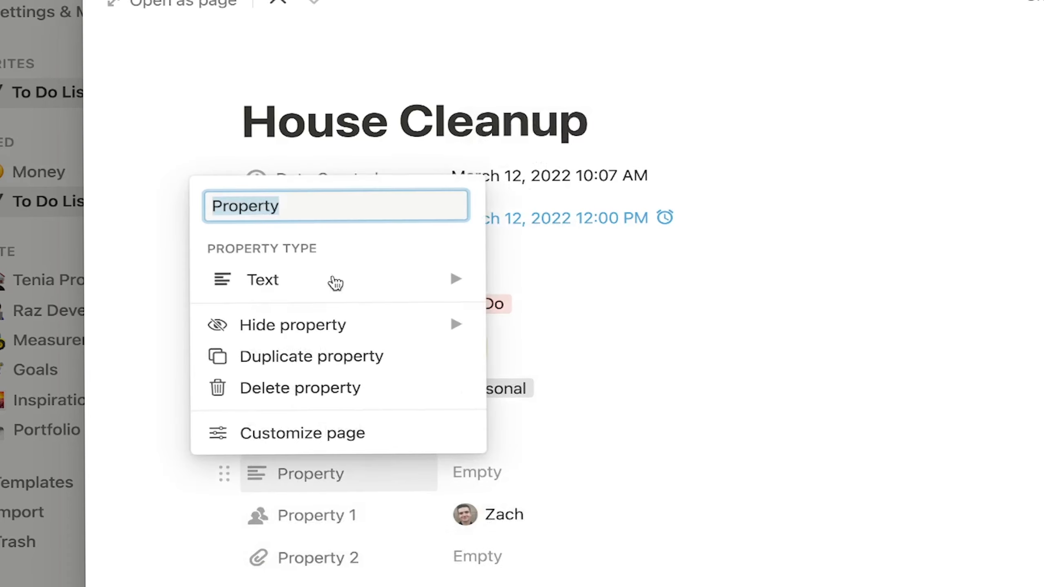
{"action": "left_click", "coordinate": [321, 517]}
{"action": "left_click", "coordinate": [320, 516]}
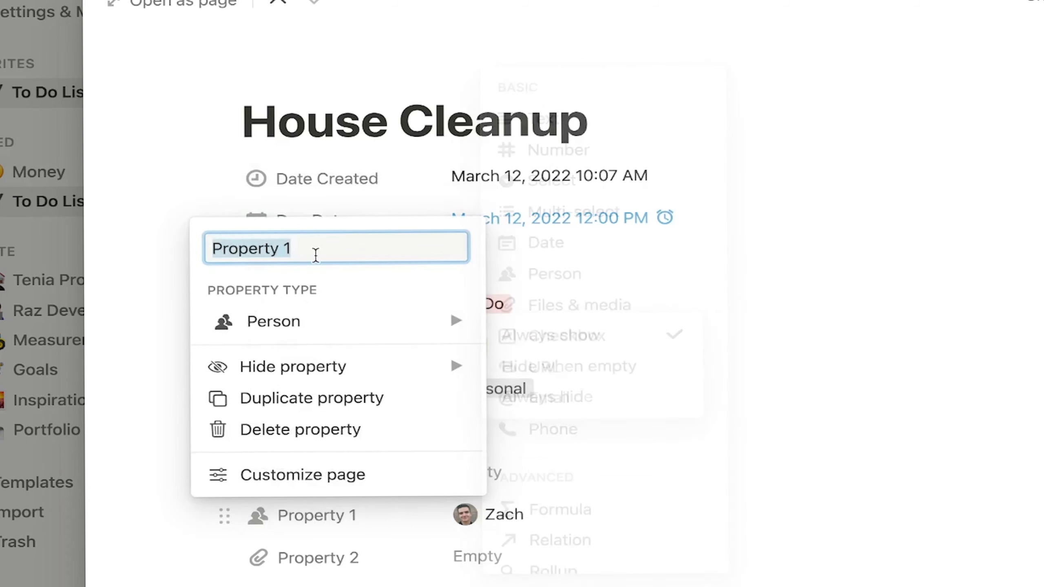
{"action": "type", "text": "Whos"}
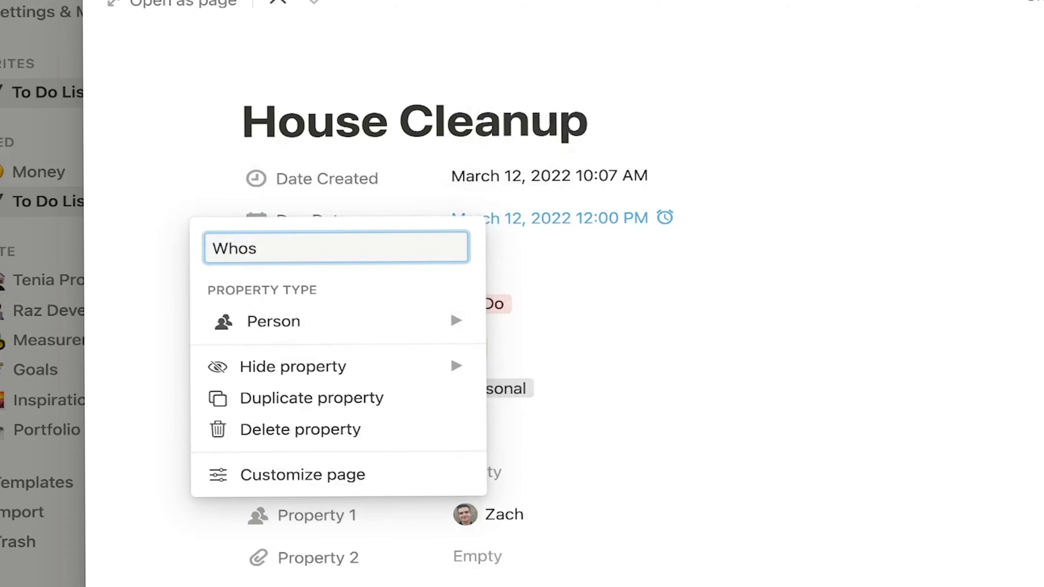
{"action": "type", "text": "e Job"}
{"action": "key", "text": "Return"}
Step: Type and erase a stray comment, then add an empty block below the comments
{"action": "scroll", "coordinate": [478, 322], "scroll_direction": "down", "scroll_amount": 4}
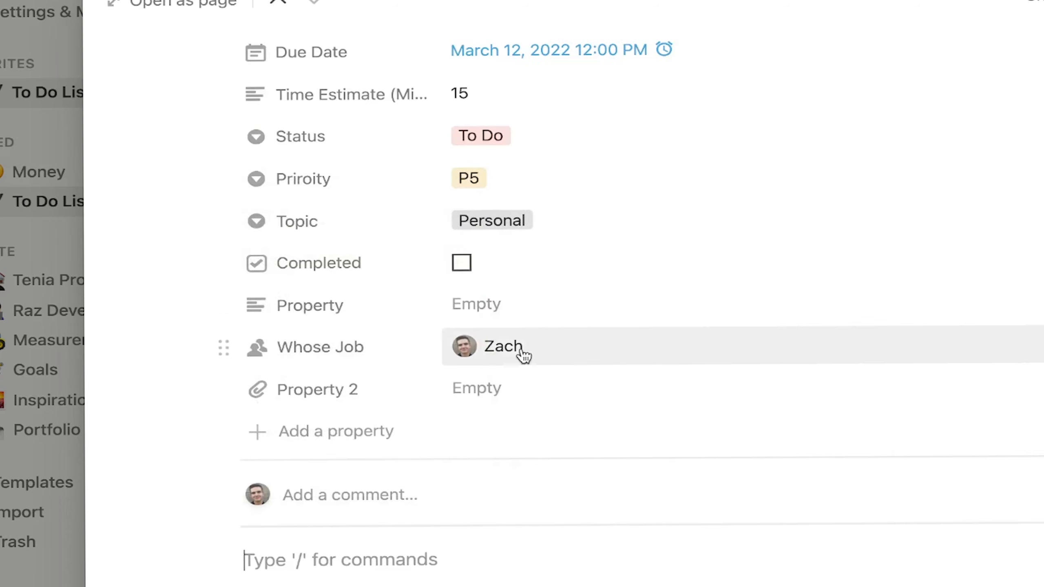
{"action": "scroll", "coordinate": [485, 362], "scroll_direction": "down", "scroll_amount": 5}
{"action": "left_click", "coordinate": [333, 343]}
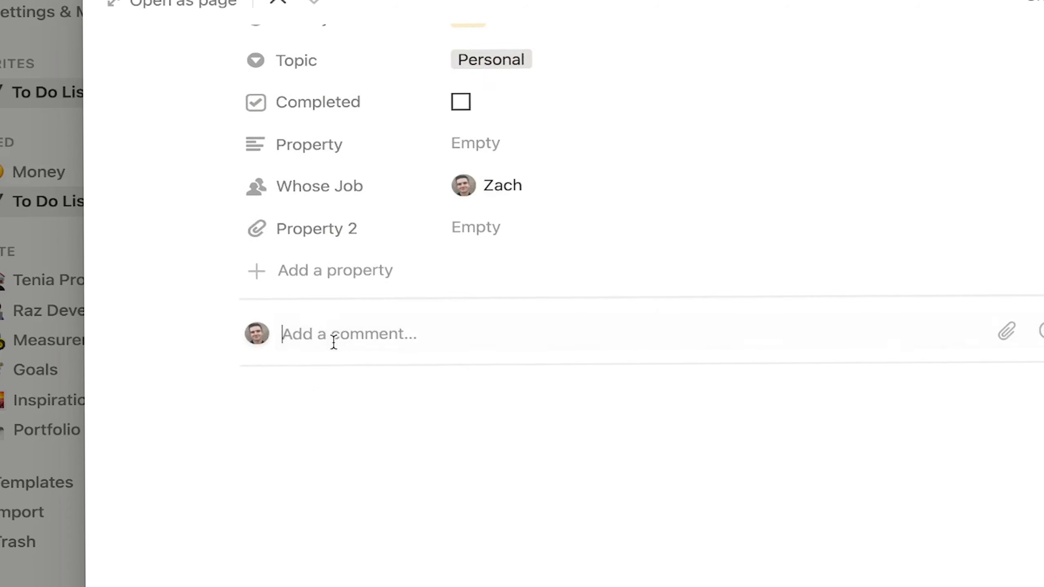
{"action": "type", "text": "njasdnkad"}
{"action": "key", "text": "BackSpace"}
{"action": "key", "text": "BackSpace"}
{"action": "key", "text": "BackSpace"}
{"action": "key", "text": "BackSpace"}
{"action": "key", "text": "BackSpace"}
{"action": "key", "text": "BackSpace"}
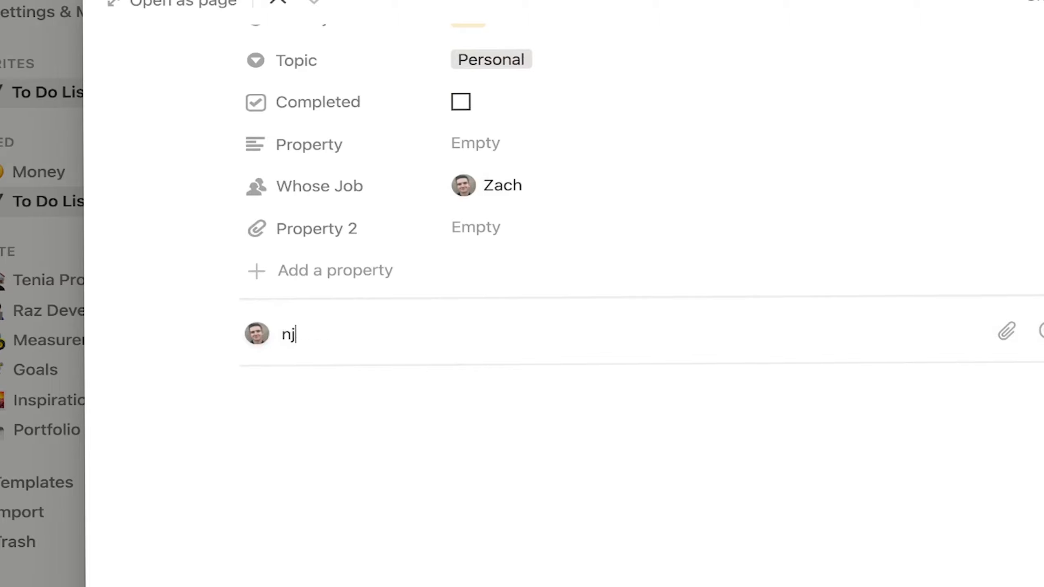
{"action": "key", "text": "BackSpace"}
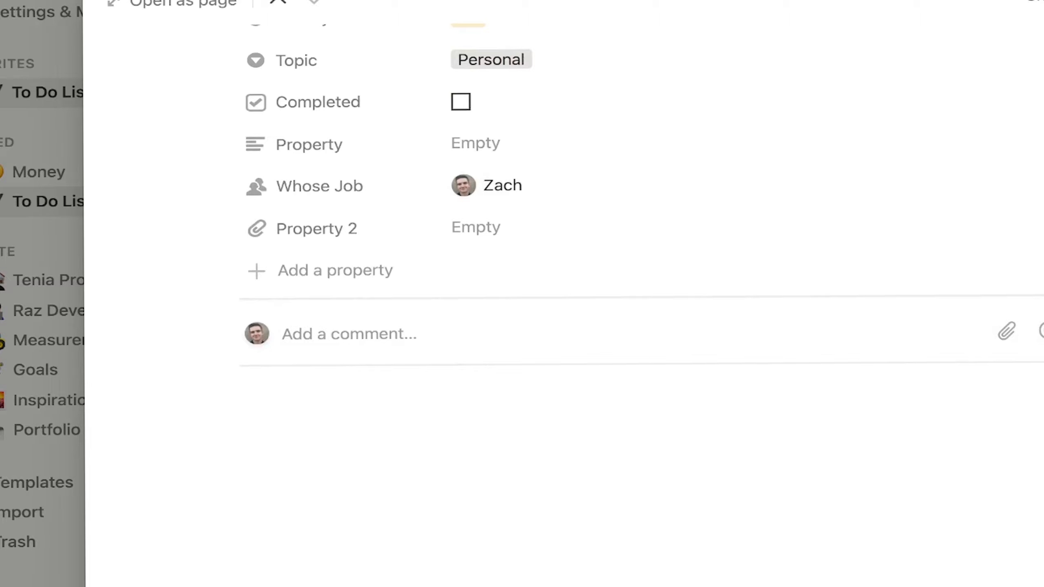
{"action": "left_click", "coordinate": [336, 447]}
{"action": "scroll", "coordinate": [473, 296], "scroll_direction": "up", "scroll_amount": 8}
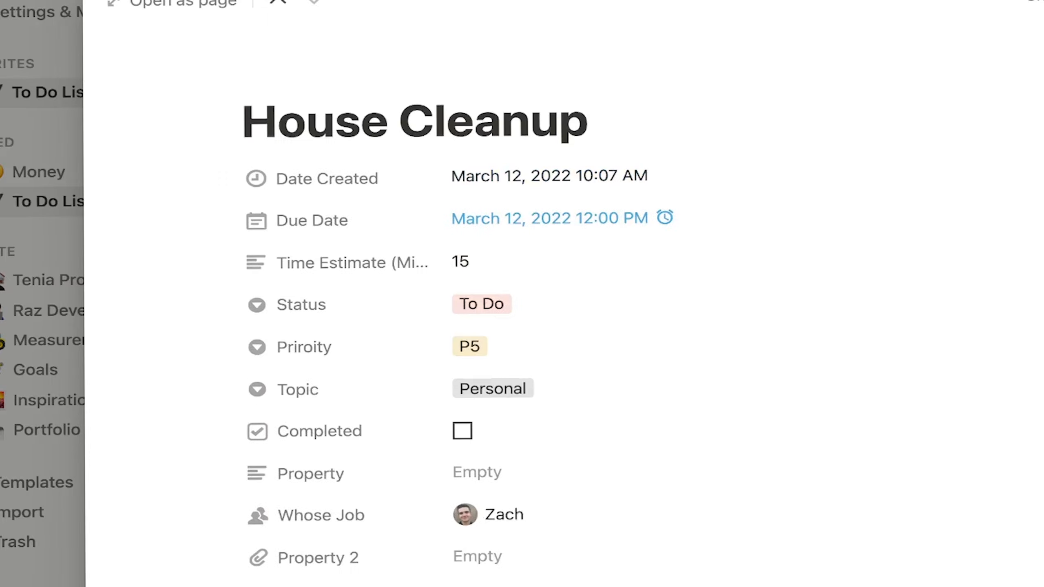
{"action": "scroll", "coordinate": [386, 582], "scroll_direction": "down", "scroll_amount": 8}
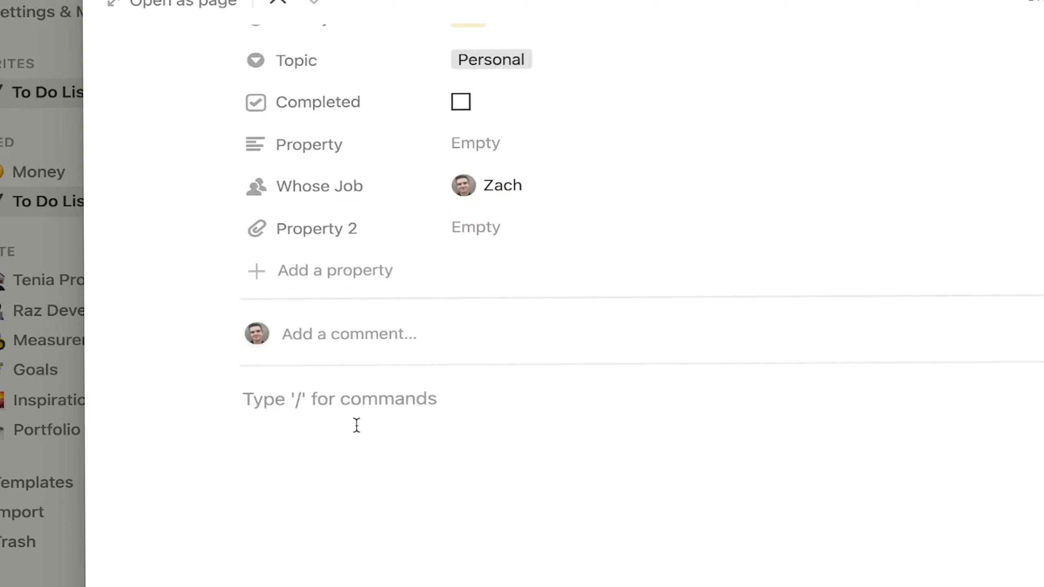
Step: Write Laundry, Dishes and Car Wash on separate lines of the page body, then return to the board
{"action": "type", "text": "Laundry"}
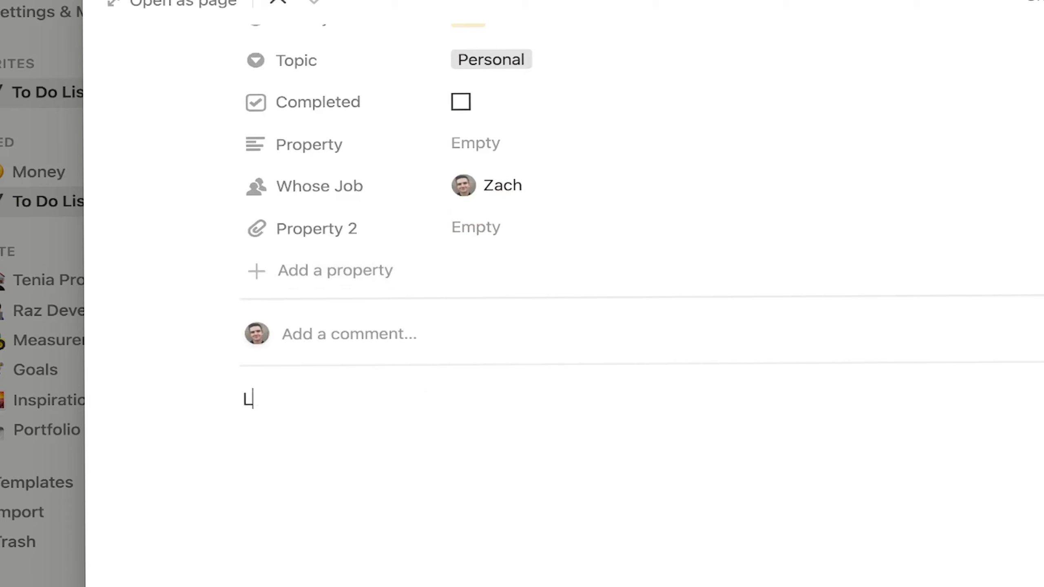
{"action": "key", "text": "Return"}
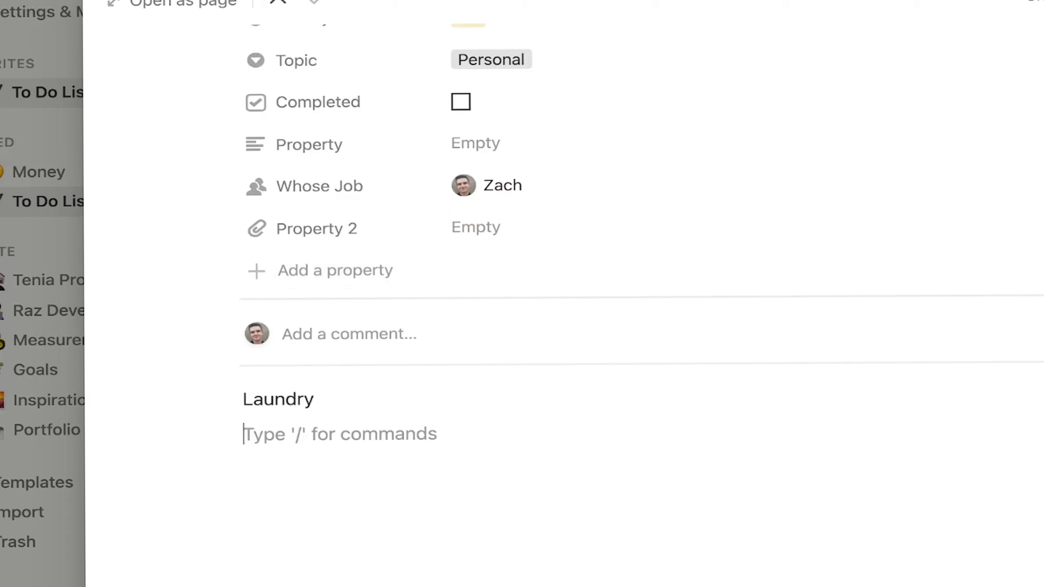
{"action": "type", "text": "D"}
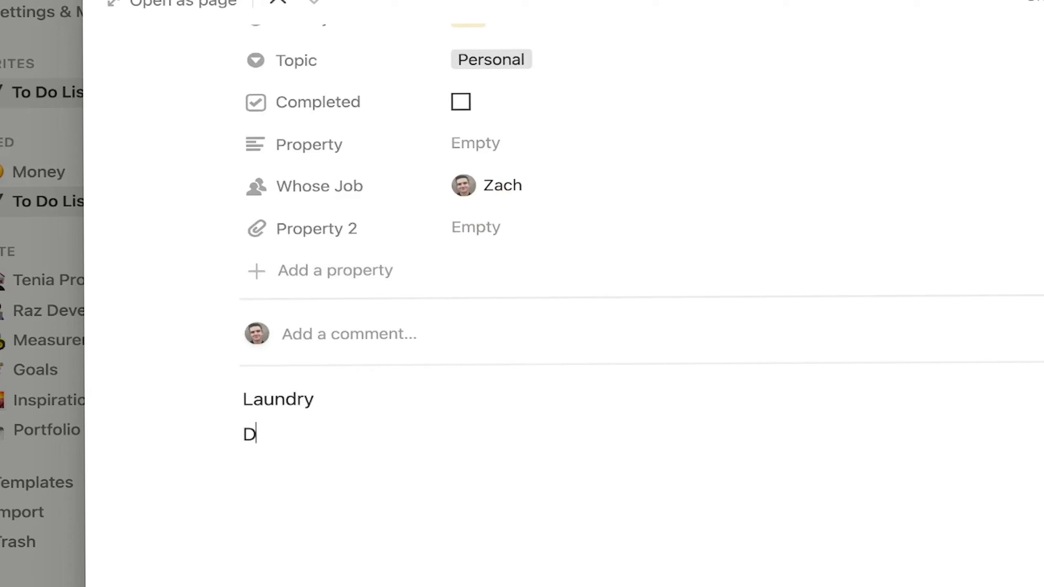
{"action": "type", "text": "ishes"}
{"action": "key", "text": "Return"}
{"action": "type", "text": "C"}
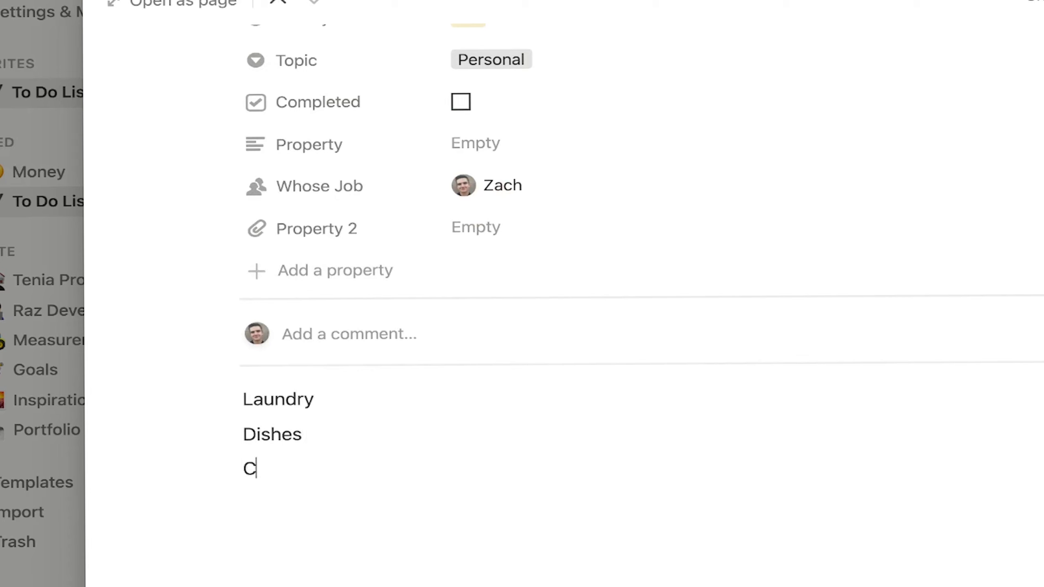
{"action": "type", "text": "ar Wash"}
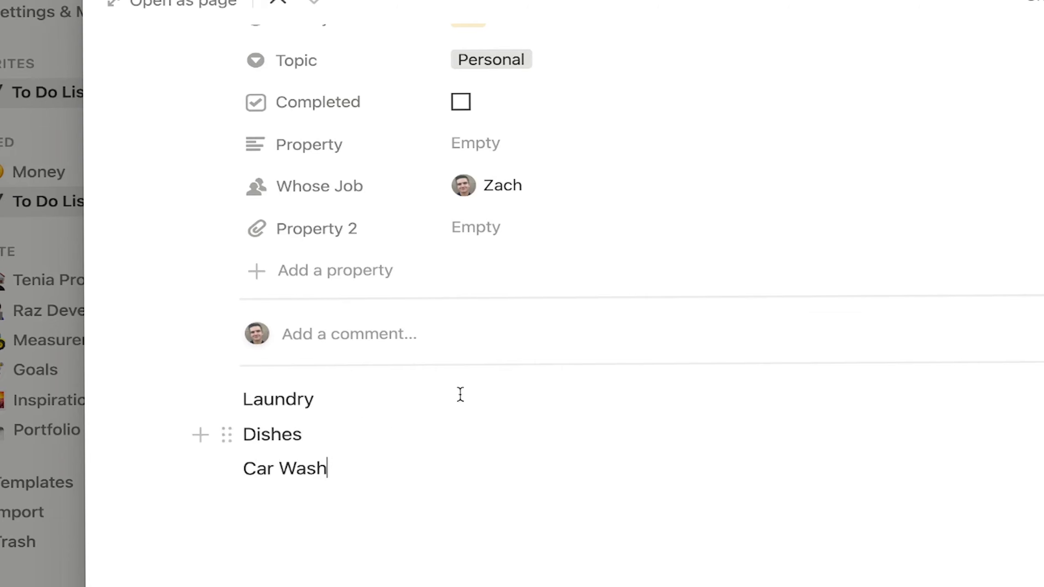
{"action": "key", "text": "Escape"}
{"action": "scroll", "coordinate": [761, 441], "scroll_direction": "down", "scroll_amount": 4}
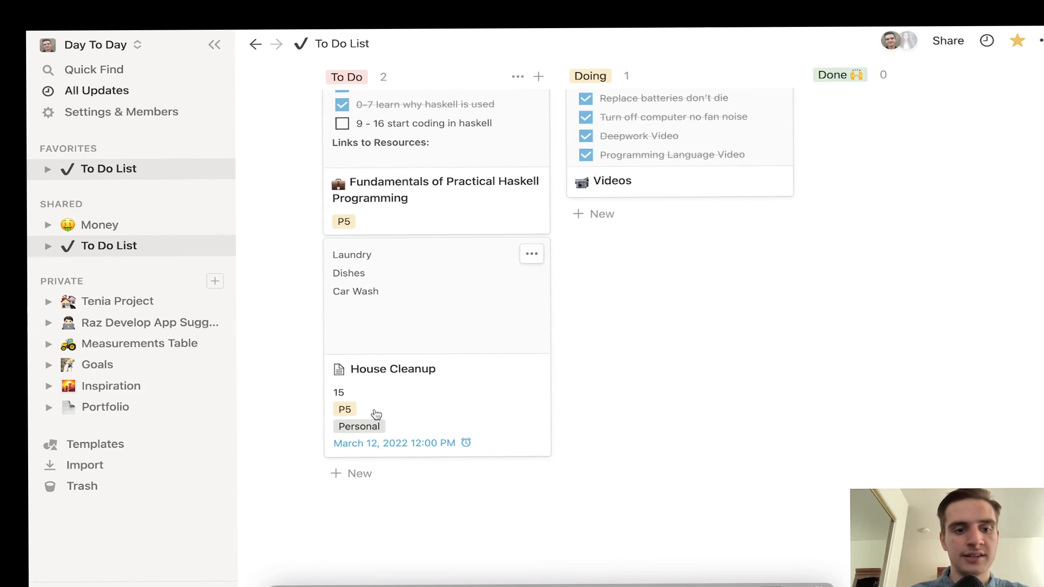
Step: Give the House Cleanup task a green heart emoji as its page icon
{"action": "left_click", "coordinate": [345, 375]}
{"action": "mouse_move", "coordinate": [338, 165]}
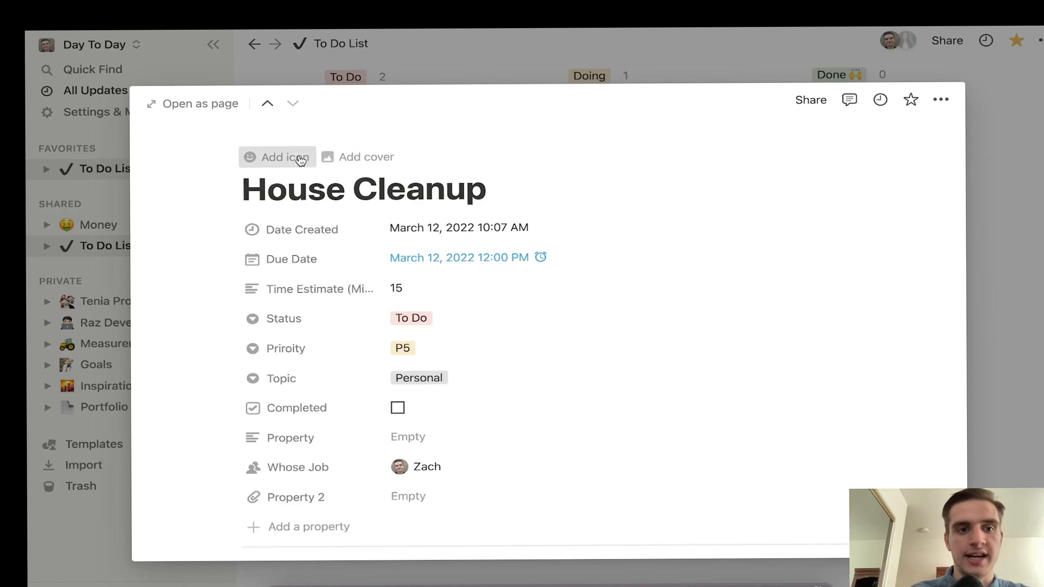
{"action": "left_click", "coordinate": [272, 156]}
{"action": "left_click", "coordinate": [282, 243]}
{"action": "scroll", "coordinate": [288, 415], "scroll_direction": "down", "scroll_amount": 10}
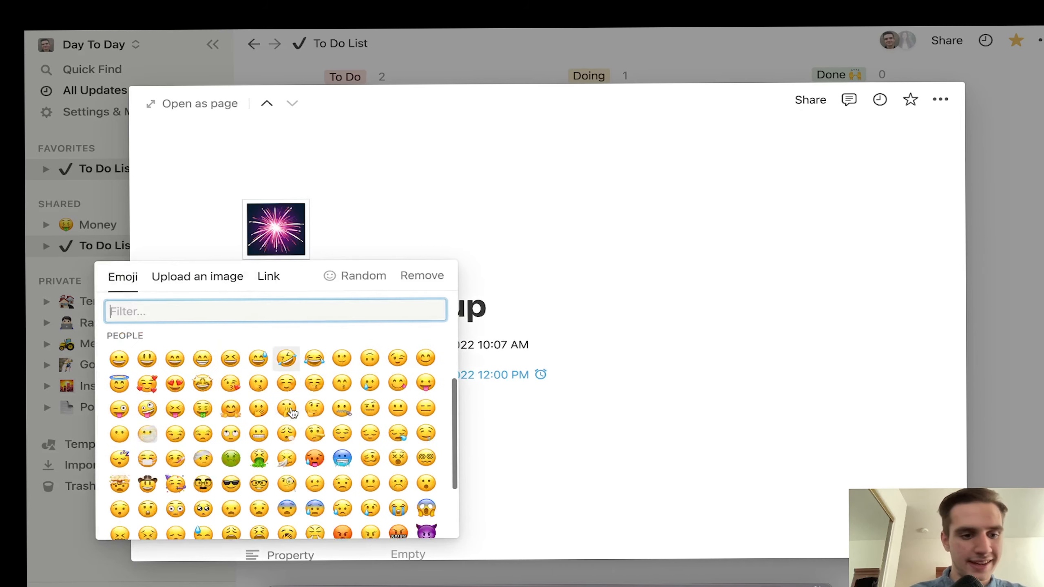
{"action": "scroll", "coordinate": [293, 411], "scroll_direction": "down", "scroll_amount": 3}
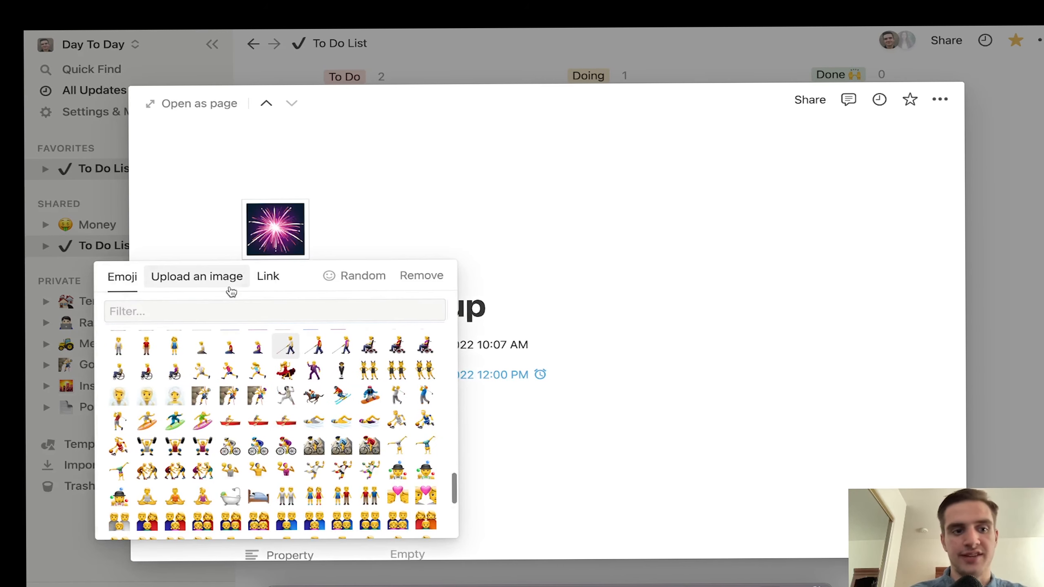
{"action": "scroll", "coordinate": [201, 436], "scroll_direction": "up", "scroll_amount": 10}
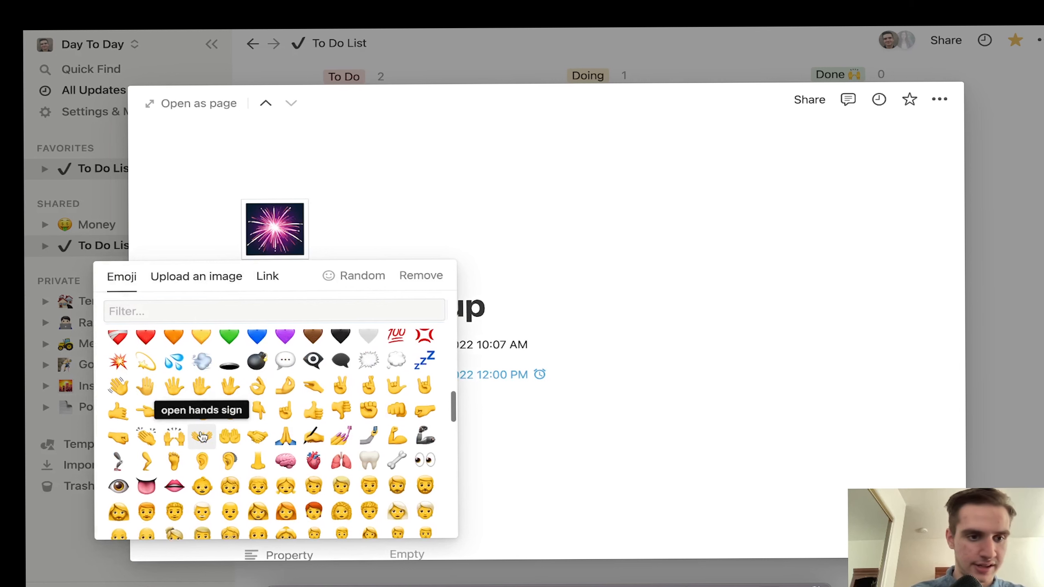
{"action": "left_click", "coordinate": [228, 342]}
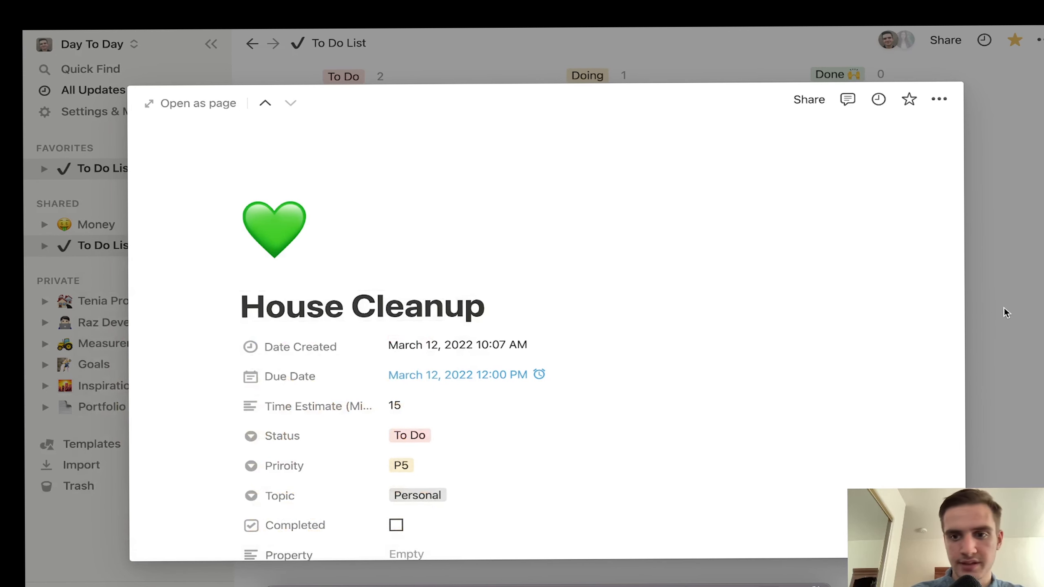
{"action": "key", "text": "Escape"}
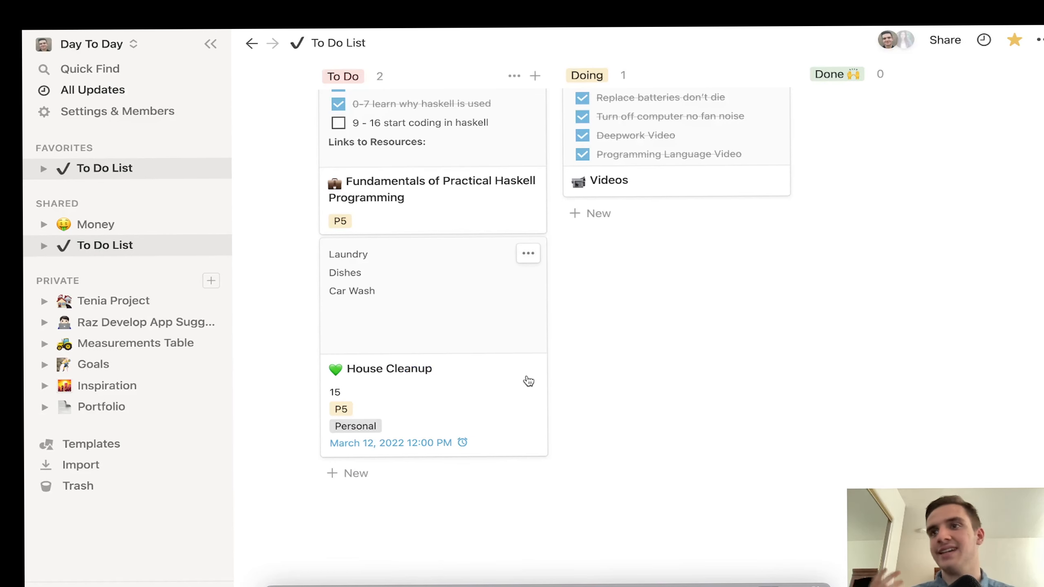
Step: Reopen House Cleanup, delete the Laundry, Dishes and Car Wash lines, and type /tod
{"action": "left_click", "coordinate": [528, 382]}
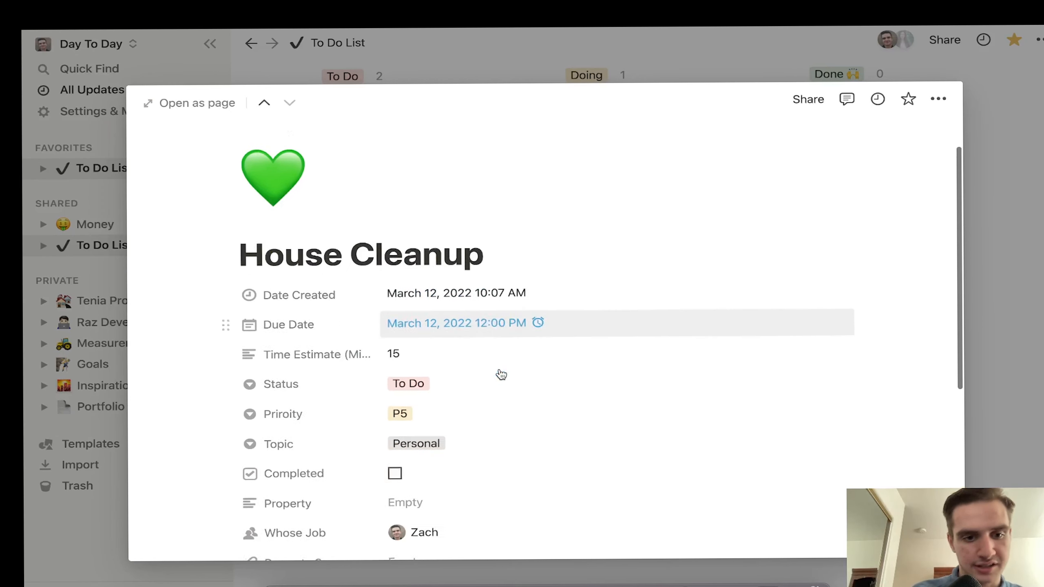
{"action": "scroll", "coordinate": [501, 374], "scroll_direction": "down", "scroll_amount": 3}
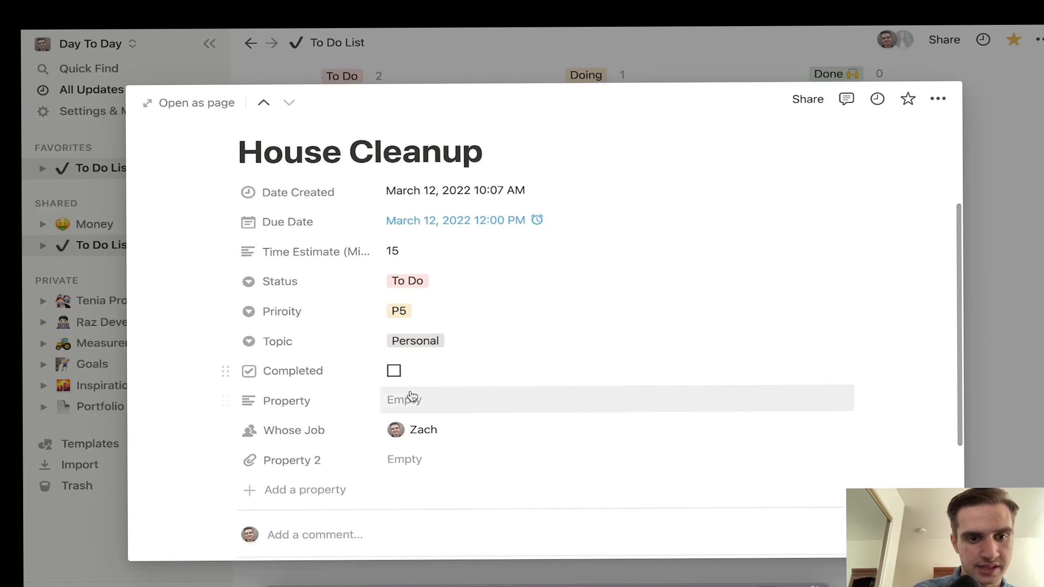
{"action": "scroll", "coordinate": [391, 467], "scroll_direction": "down", "scroll_amount": 5}
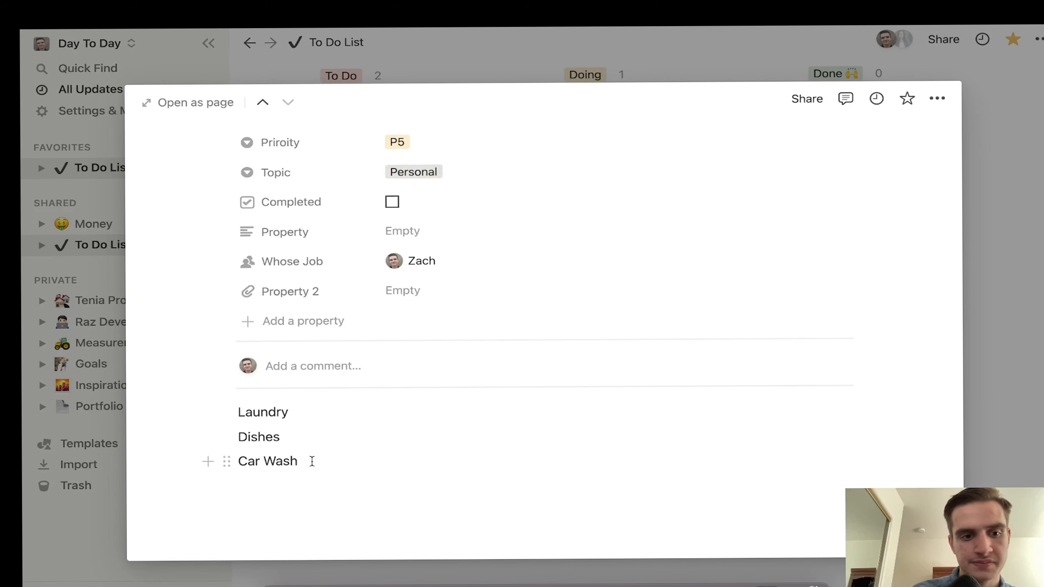
{"action": "left_click_drag", "start_coordinate": [312, 461], "coordinate": [238, 403]}
{"action": "key", "text": "BackSpace"}
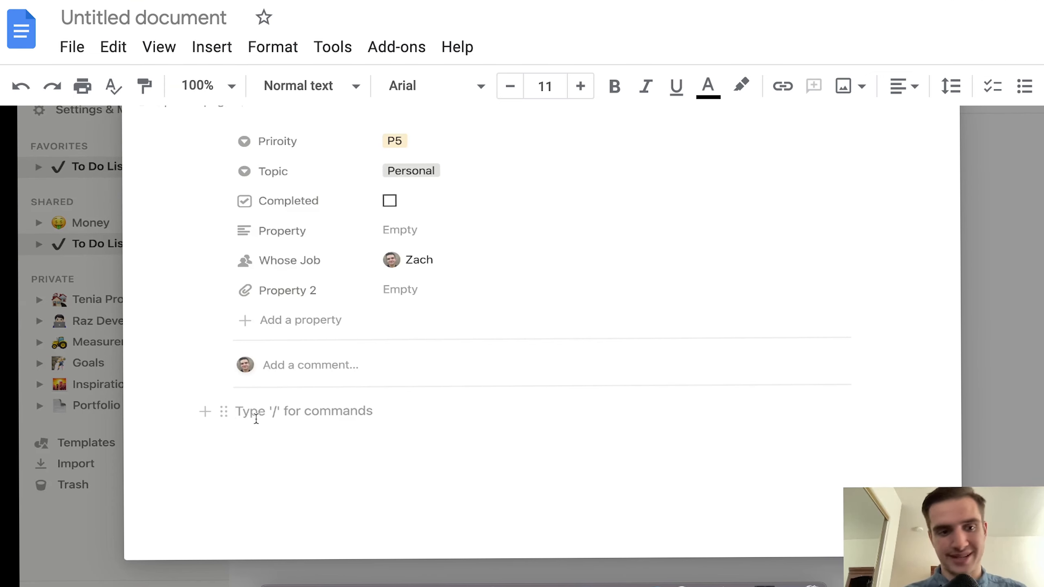
{"action": "type", "text": "/"}
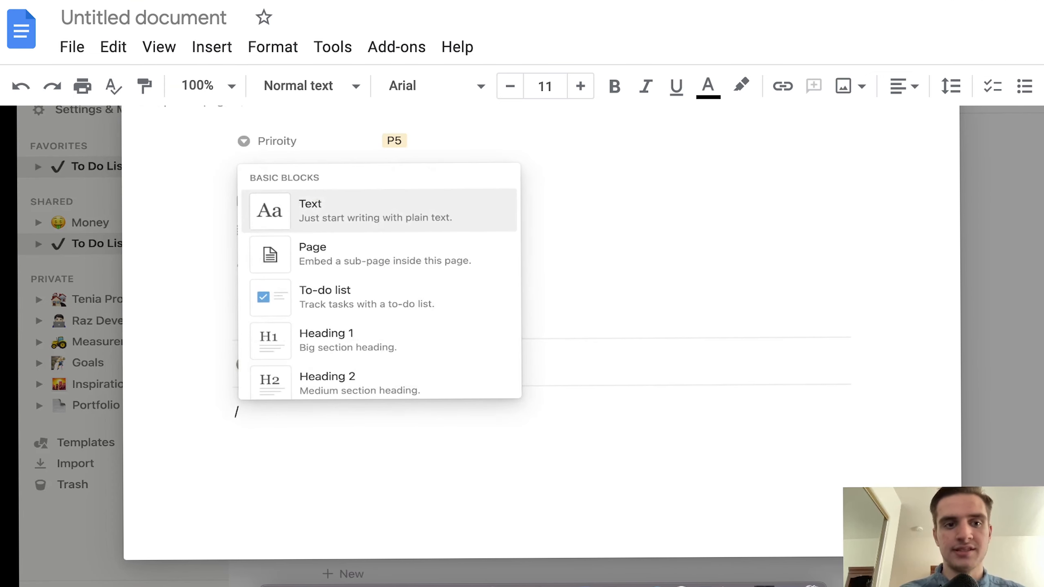
{"action": "type", "text": "tod"}
Step: Create to-do items Dishes, Laundry and Cash Wash
{"action": "key", "text": "Return"}
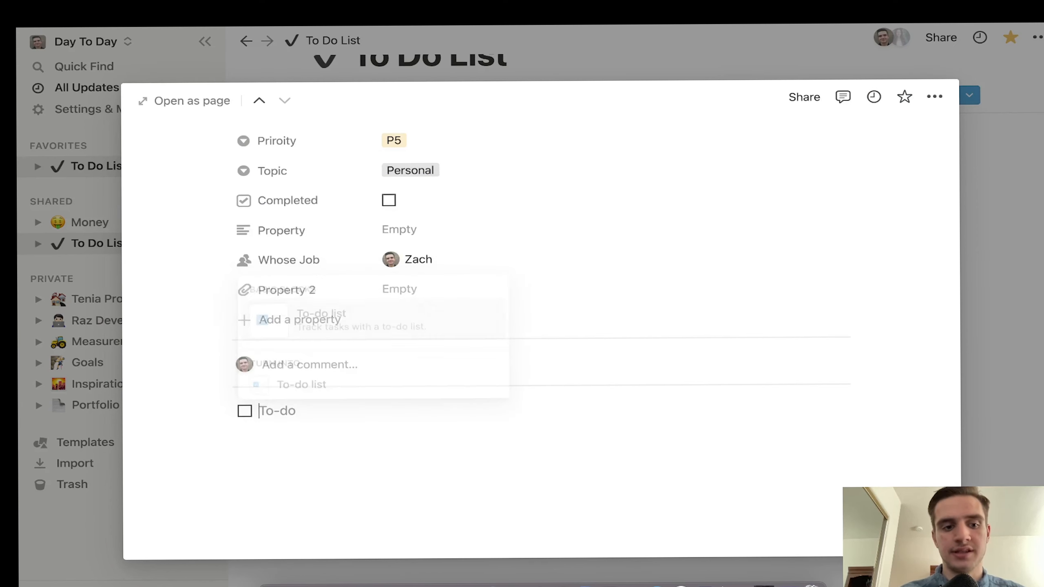
{"action": "type", "text": "msd"}
{"action": "key", "text": "BackSpace"}
{"action": "type", "text": "Di"}
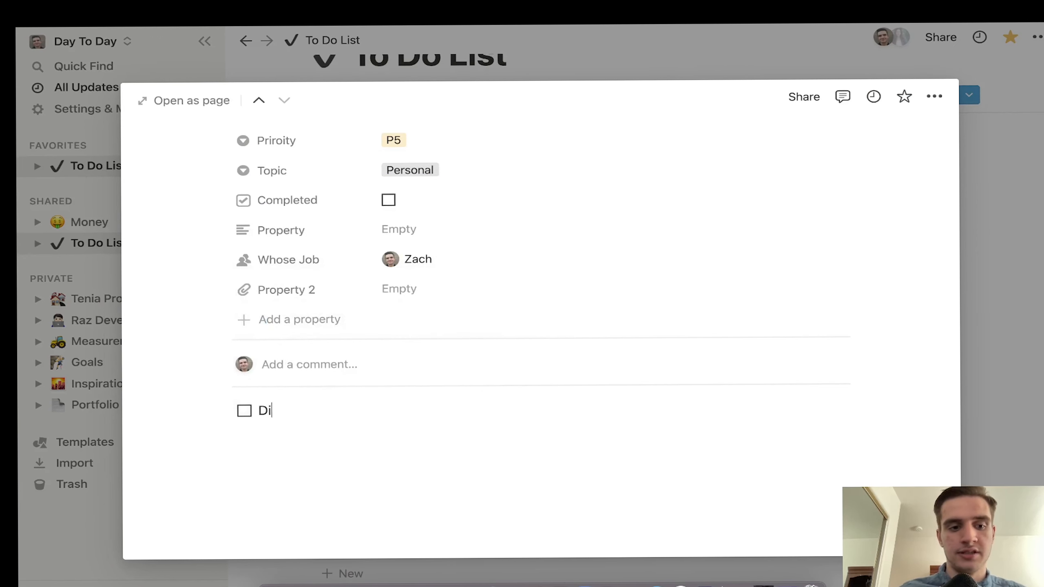
{"action": "type", "text": "shes"}
{"action": "key", "text": "Return"}
{"action": "type", "text": "Laundry"}
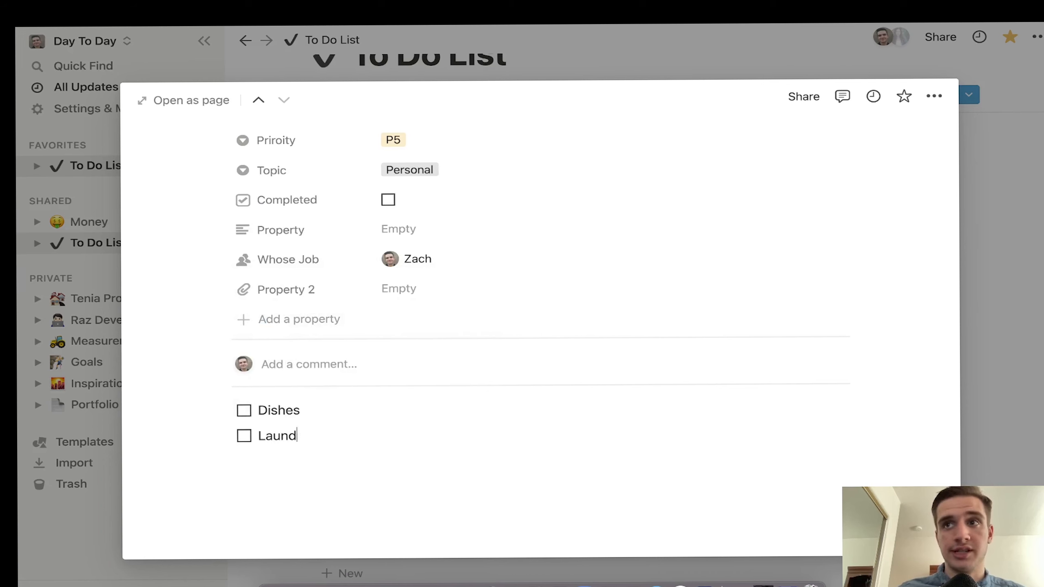
{"action": "key", "text": "Return"}
{"action": "type", "text": "Cash Wa"}
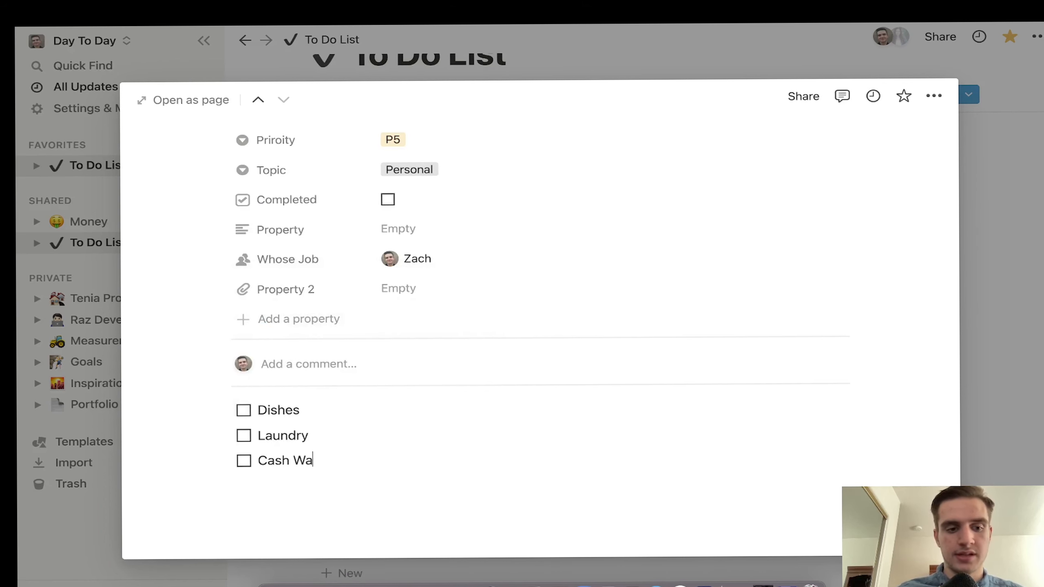
{"action": "type", "text": "sh"}
Step: Tick the Cash Wash and Laundry checkboxes, then untick both
{"action": "left_click", "coordinate": [244, 459]}
{"action": "left_click", "coordinate": [243, 435]}
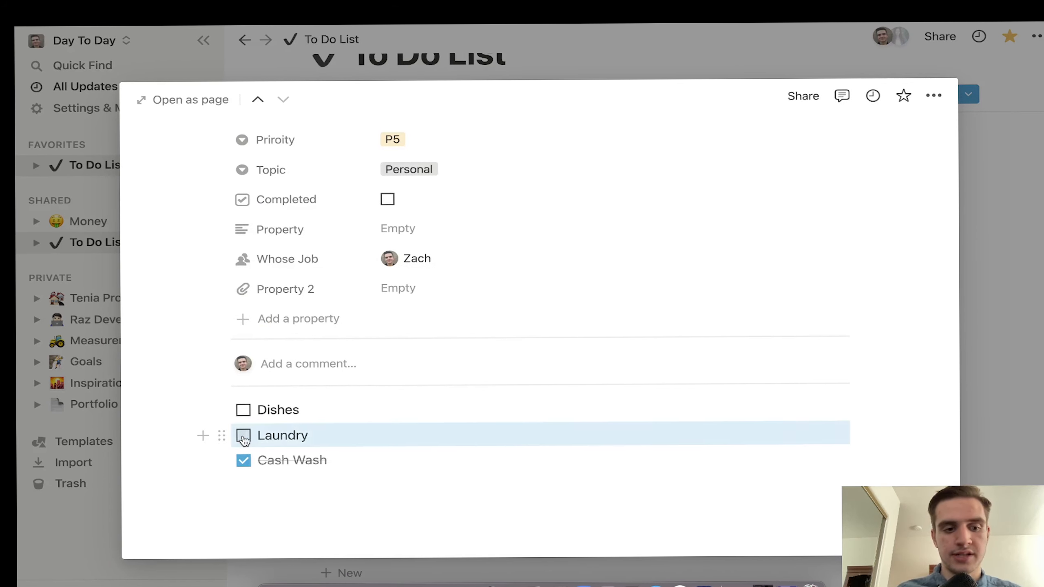
{"action": "left_click", "coordinate": [244, 435]}
{"action": "left_click", "coordinate": [244, 459]}
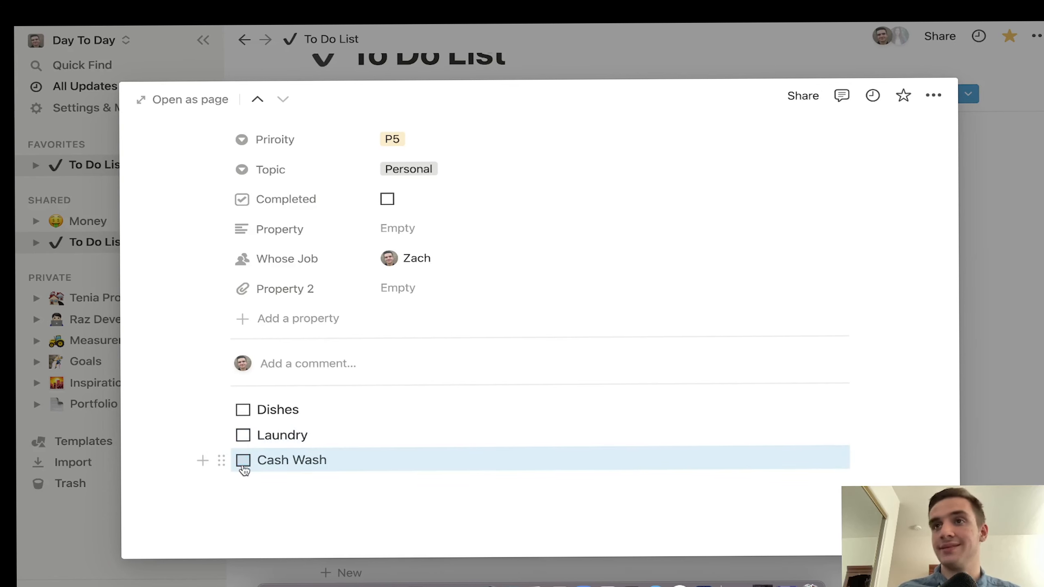
Step: Try nested to-dos under Laundry, then delete them
{"action": "left_click", "coordinate": [342, 432]}
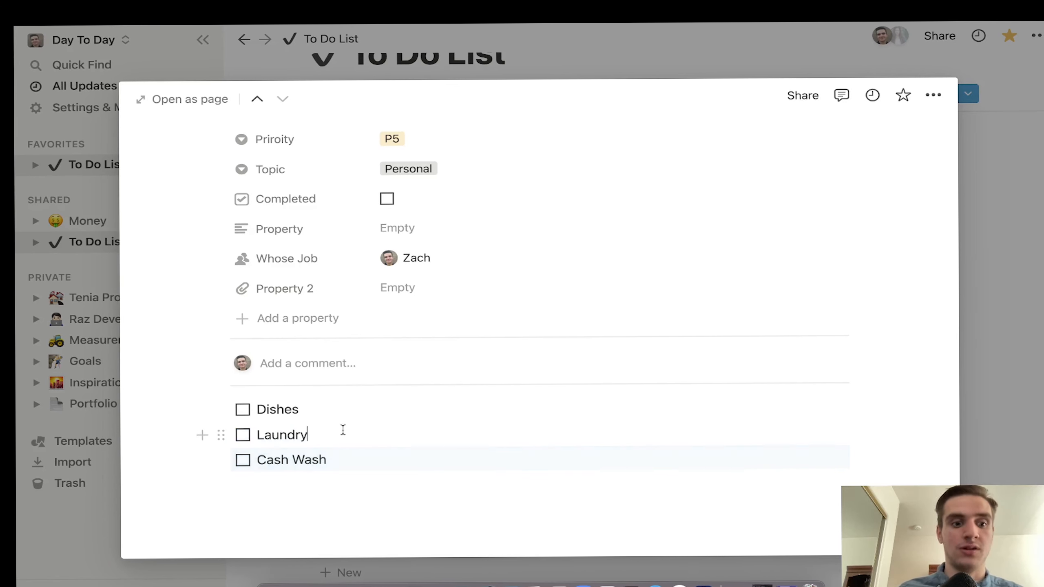
{"action": "key", "text": "Return"}
{"action": "key", "text": "Tab"}
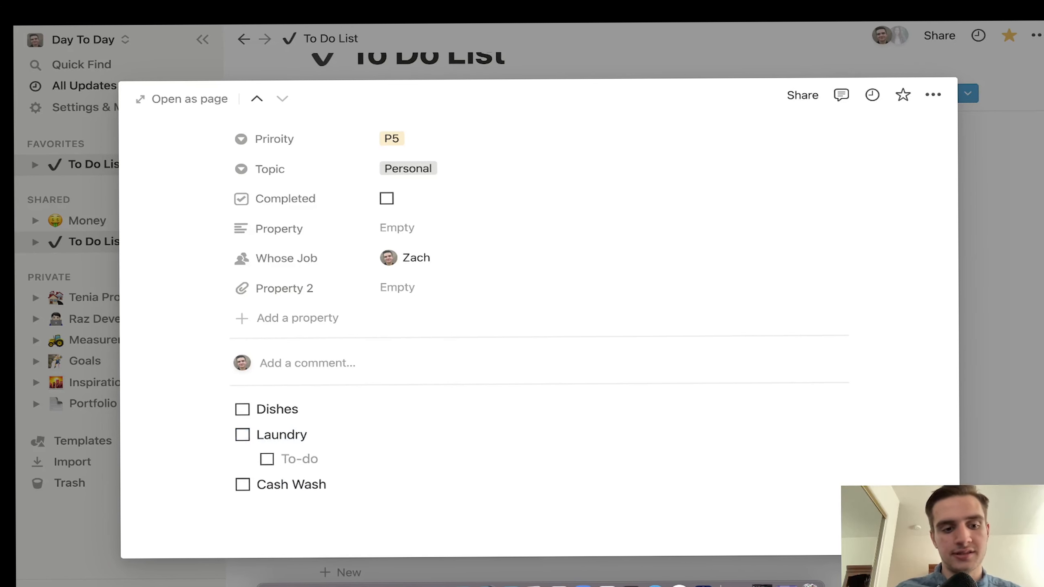
{"action": "type", "text": "fkfdk"}
{"action": "key", "text": "Return"}
{"action": "key", "text": "Tab"}
{"action": "key", "text": "BackSpace"}
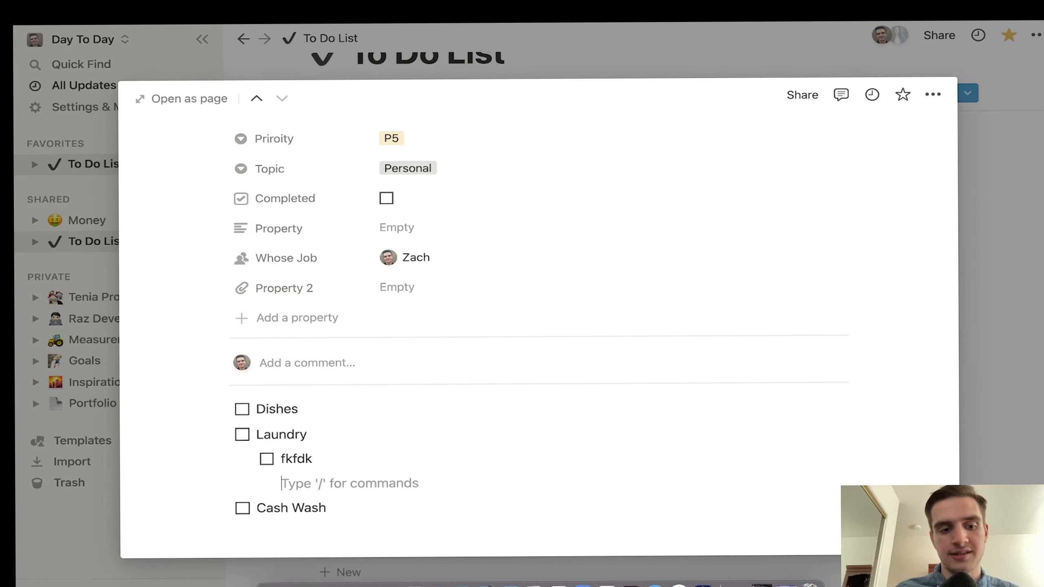
{"action": "key", "text": "BackSpace"}
{"action": "key", "text": "BackSpace"}
{"action": "key", "text": "BackSpace"}
{"action": "key", "text": "BackSpace"}
{"action": "key", "text": "BackSpace"}
{"action": "key", "text": "BackSpace"}
{"action": "key", "text": "BackSpace"}
{"action": "key", "text": "BackSpace"}
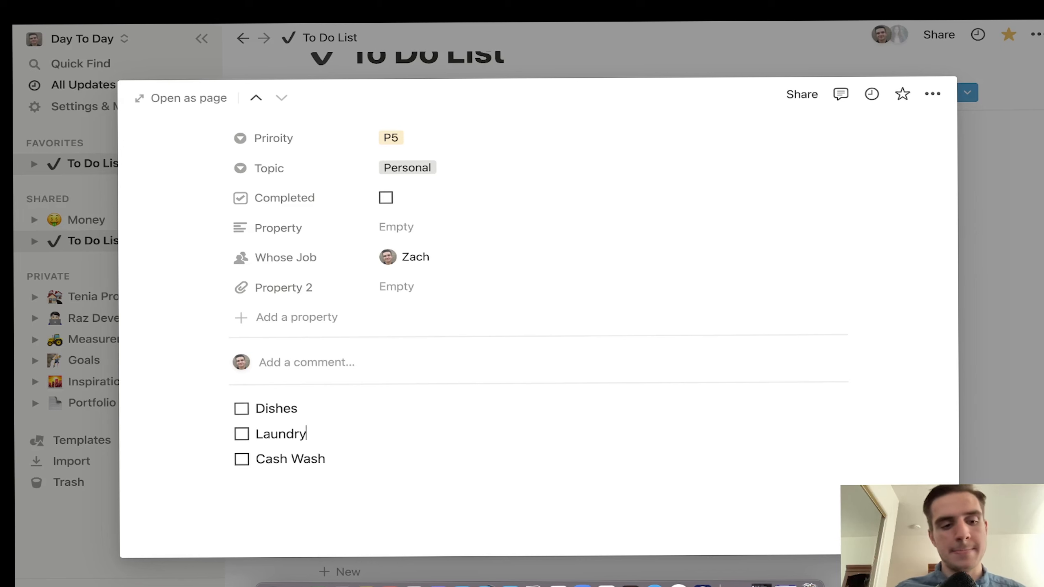
Step: Try a nested bulleted item under Laundry with /bu, then remove it
{"action": "key", "text": "Return"}
{"action": "key", "text": "Tab"}
{"action": "type", "text": "/bu"}
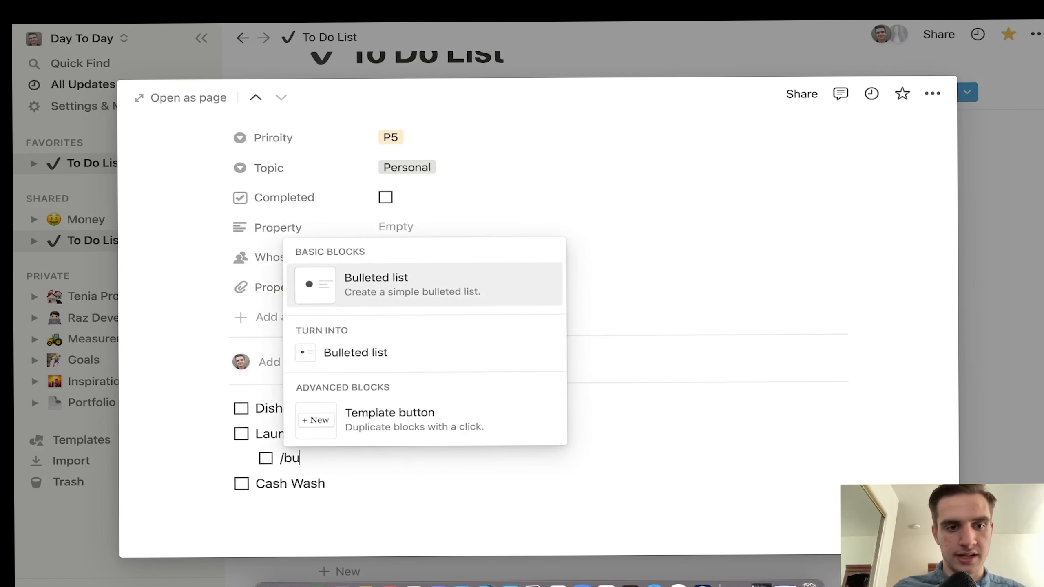
{"action": "key", "text": "Return"}
{"action": "type", "text": "dmkalkas"}
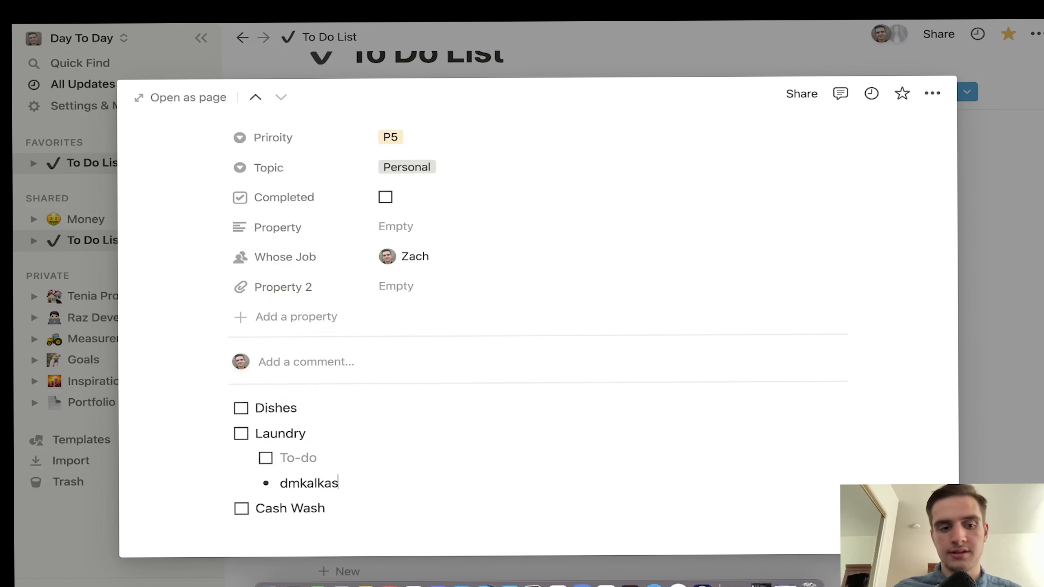
{"action": "key", "text": "BackSpace"}
{"action": "key", "text": "BackSpace"}
{"action": "key", "text": "BackSpace"}
{"action": "key", "text": "BackSpace"}
{"action": "key", "text": "BackSpace"}
{"action": "key", "text": "BackSpace"}
{"action": "key", "text": "BackSpace"}
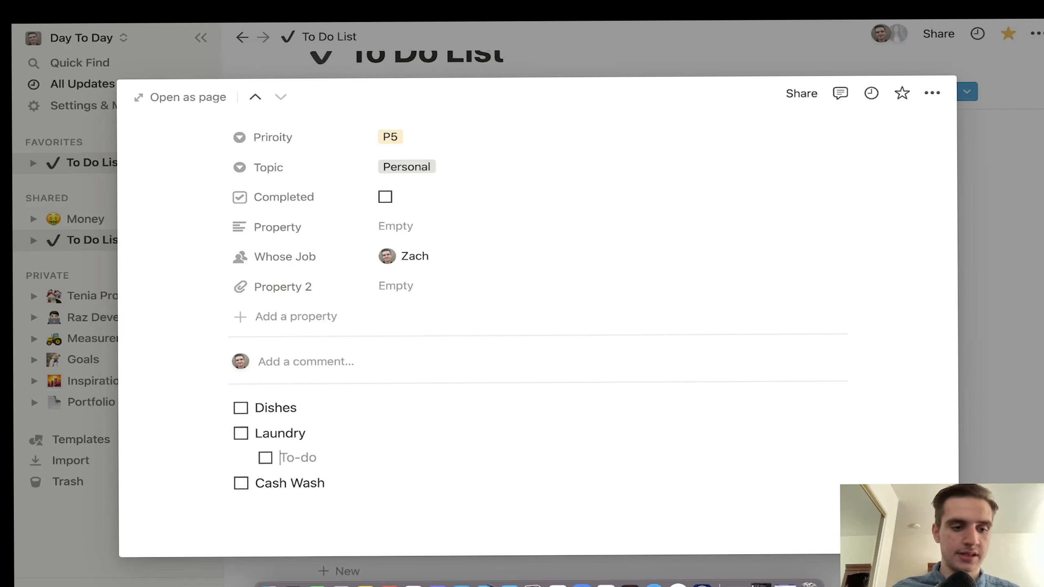
Step: Give the Laundry to-do a red background and make Dishes blue text
{"action": "type", "text": "/red"}
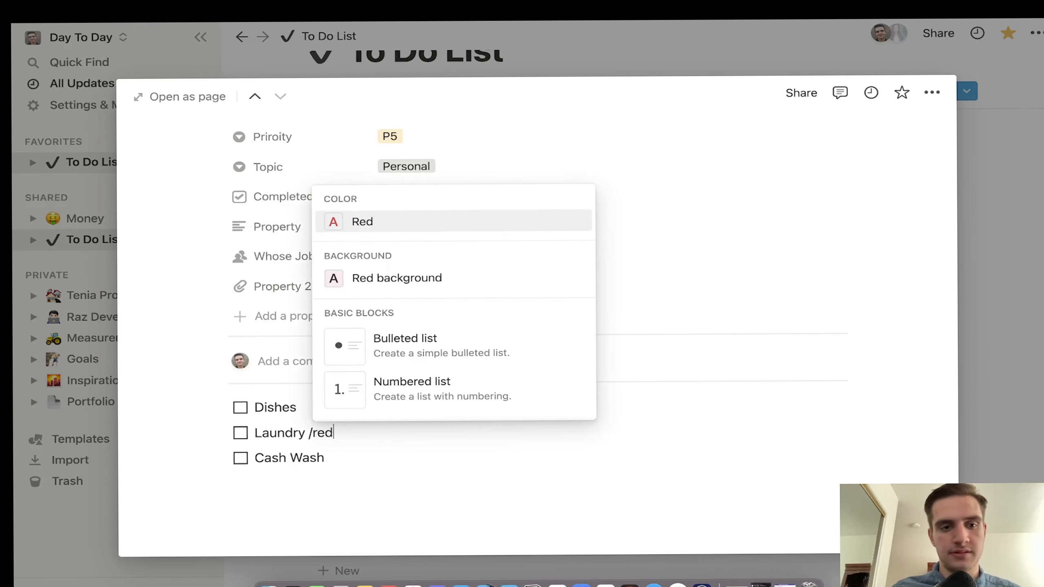
{"action": "key", "text": "Return"}
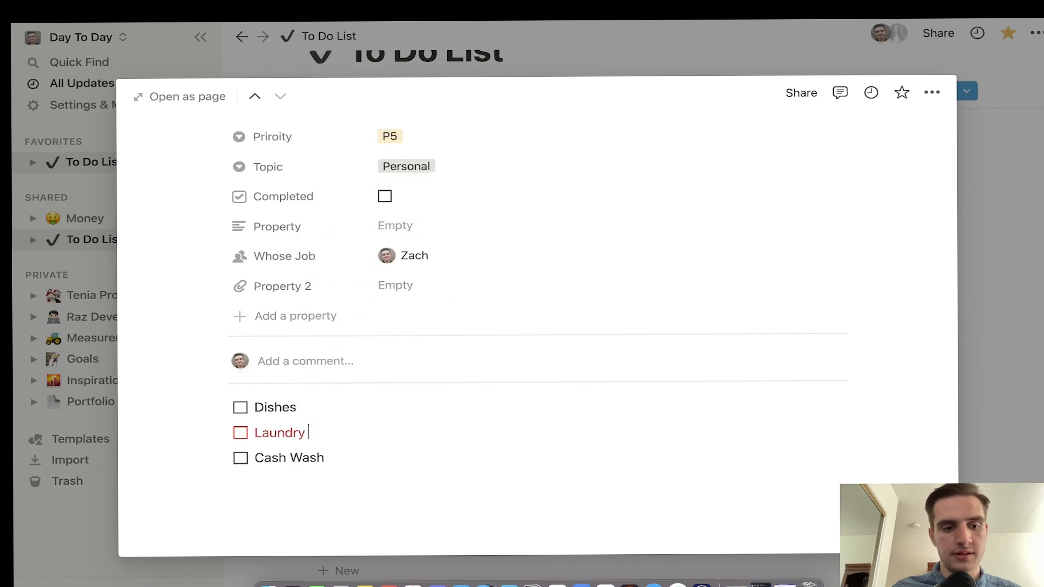
{"action": "type", "text": "/red"}
{"action": "key", "text": "Down"}
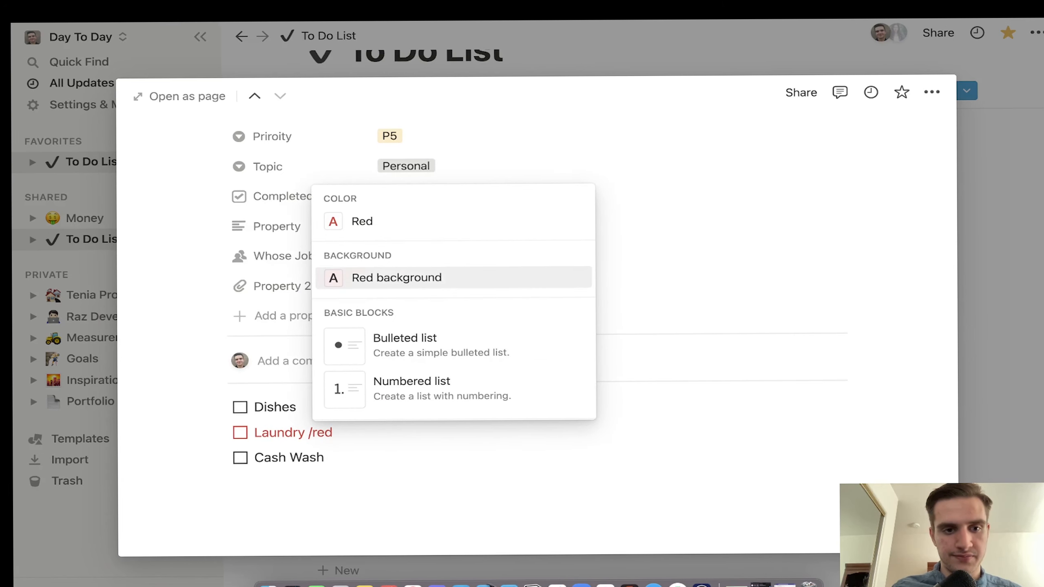
{"action": "key", "text": "Return"}
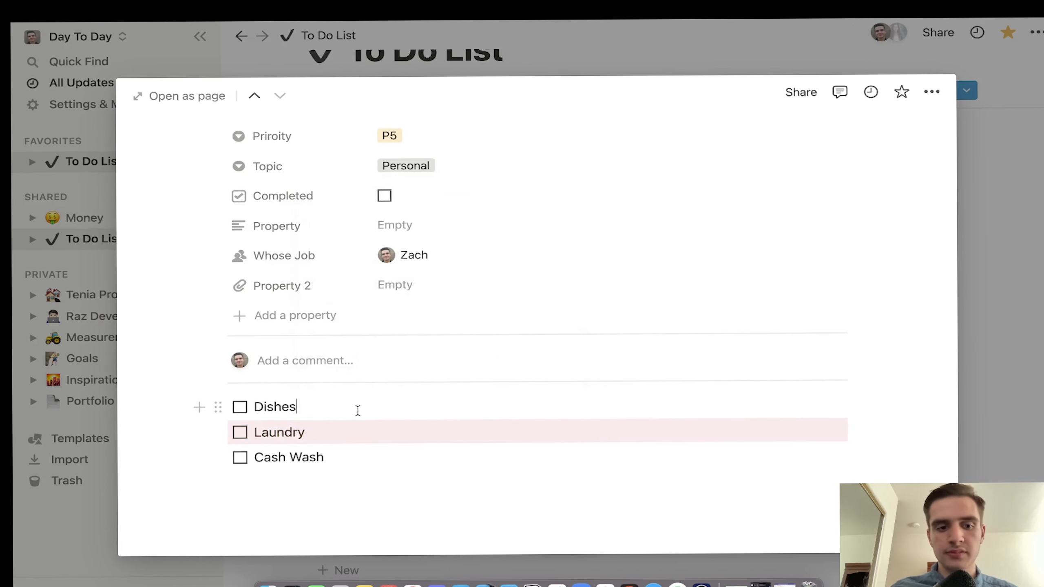
{"action": "type", "text": "/bl"}
{"action": "key", "text": "Return"}
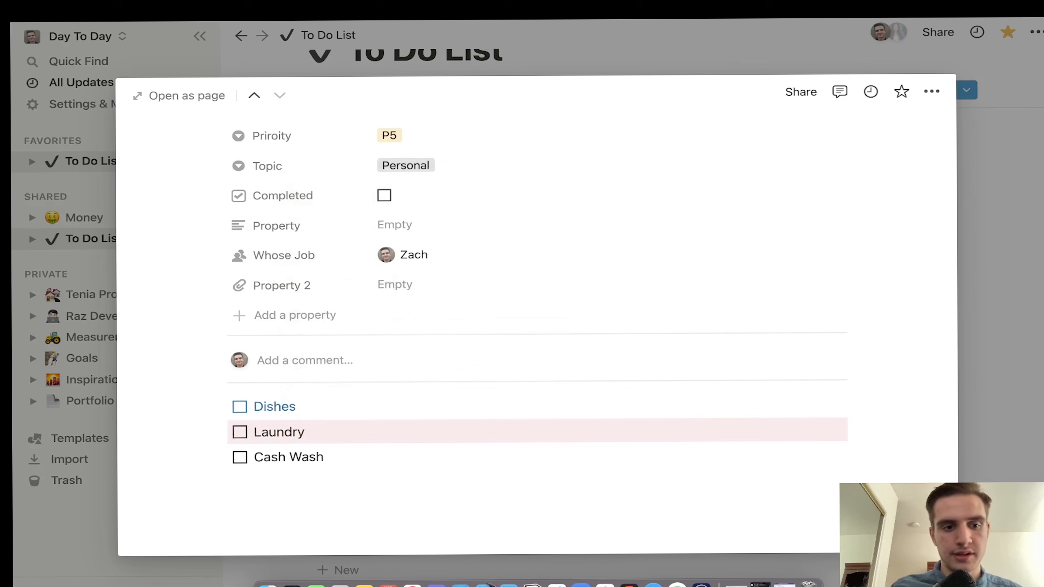
Step: Add a Heading 2 below Cash Wash, undo it, and leave an empty plain line
{"action": "left_click", "coordinate": [349, 454]}
{"action": "type", "text": "/h2"}
{"action": "key", "text": "Return"}
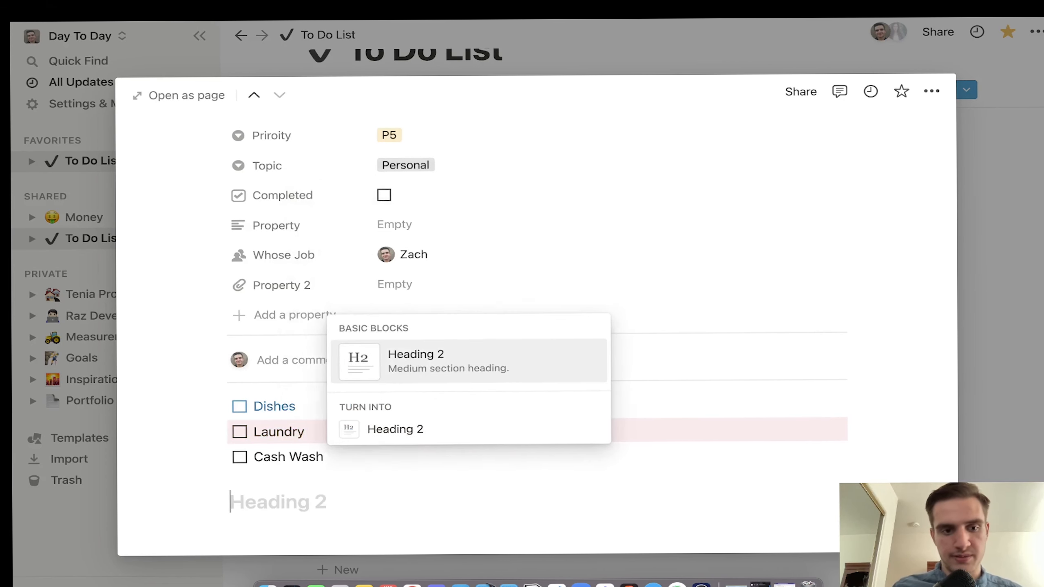
{"action": "key", "text": "super+z"}
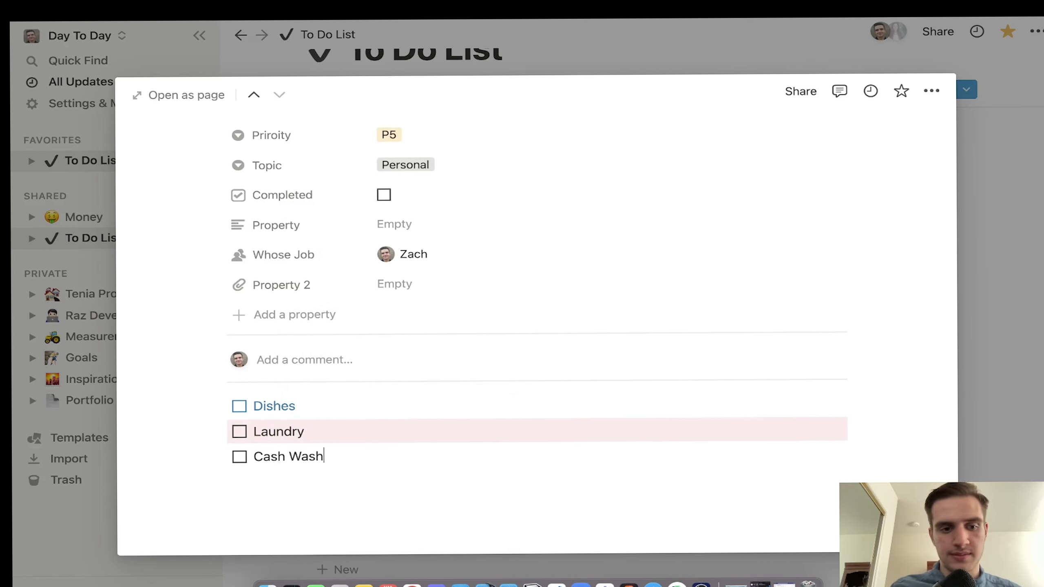
{"action": "key", "text": "Return"}
{"action": "key", "text": "BackSpace"}
{"action": "key", "text": "Return"}
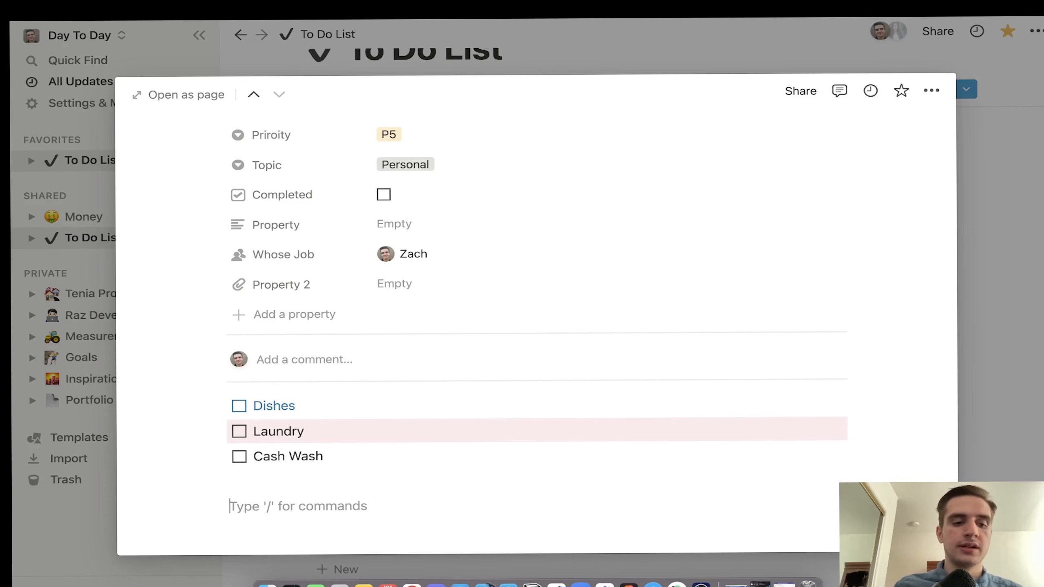
Step: Try a Numbered list block from the / menu, revert it, and dismiss the menu
{"action": "type", "text": "/"}
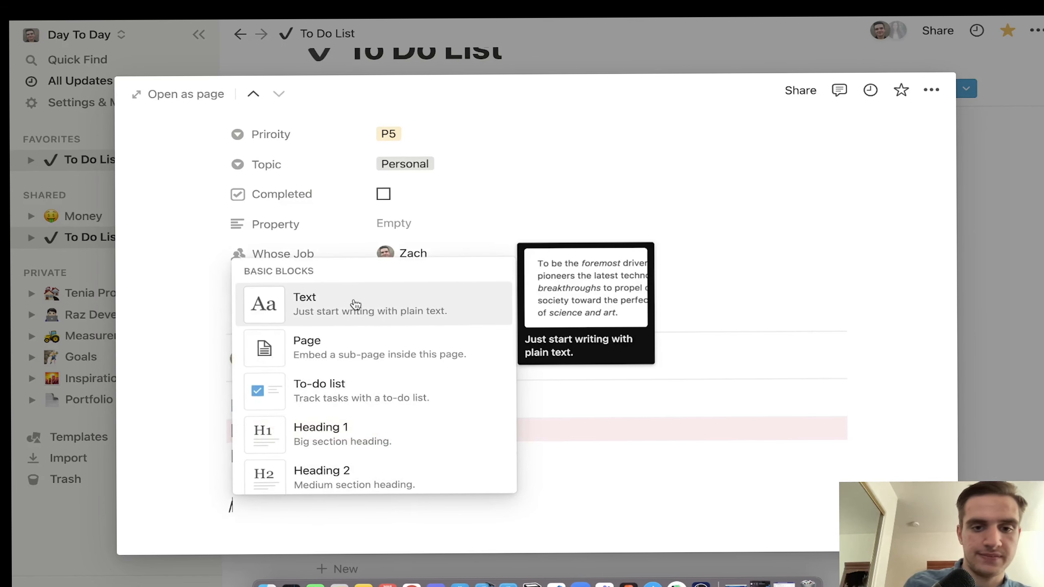
{"action": "scroll", "coordinate": [354, 304], "scroll_direction": "down", "scroll_amount": 4}
{"action": "scroll", "coordinate": [337, 385], "scroll_direction": "down", "scroll_amount": 3}
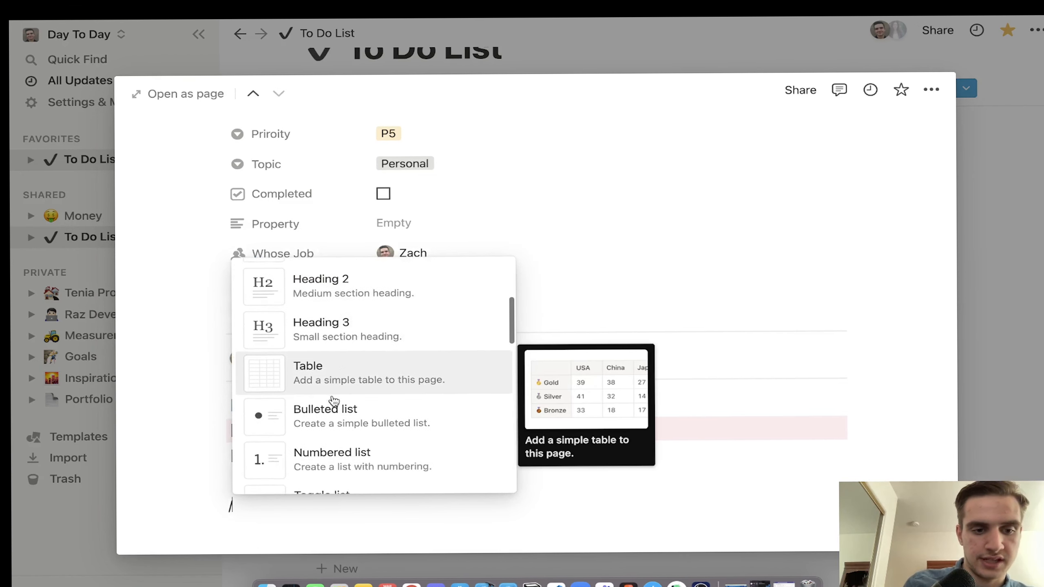
{"action": "left_click", "coordinate": [329, 416]}
{"action": "key", "text": "BackSpace"}
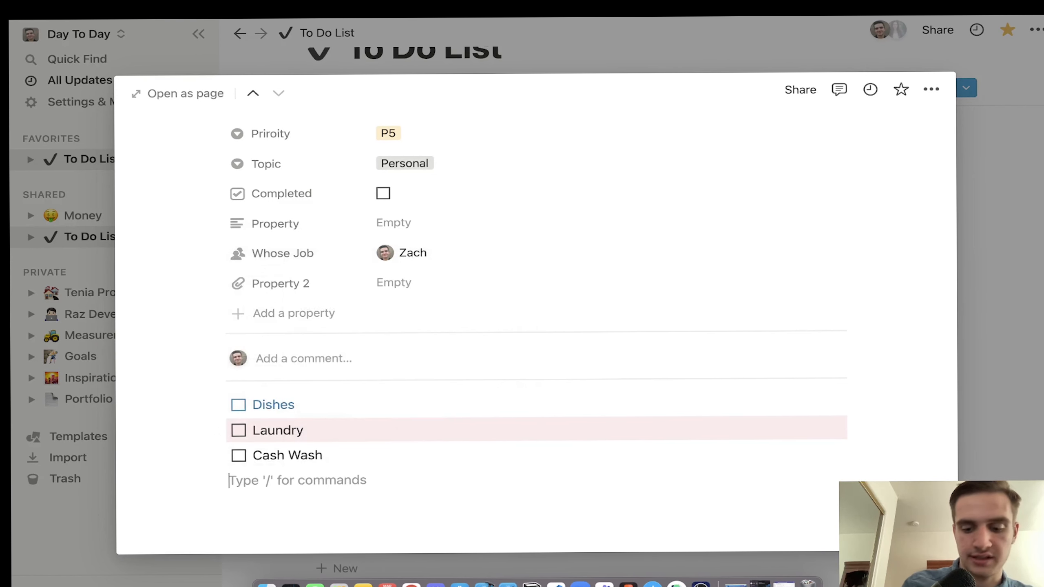
{"action": "type", "text": "/"}
{"action": "scroll", "coordinate": [306, 454], "scroll_direction": "down", "scroll_amount": 3}
{"action": "scroll", "coordinate": [288, 445], "scroll_direction": "up", "scroll_amount": 1}
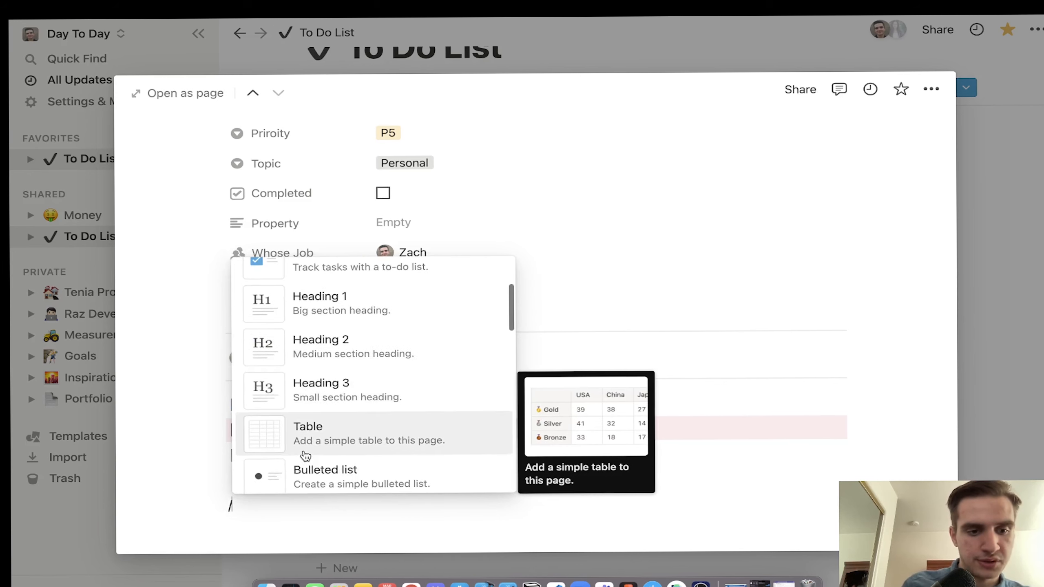
{"action": "scroll", "coordinate": [298, 450], "scroll_direction": "down", "scroll_amount": 4}
{"action": "mouse_move", "coordinate": [325, 375]}
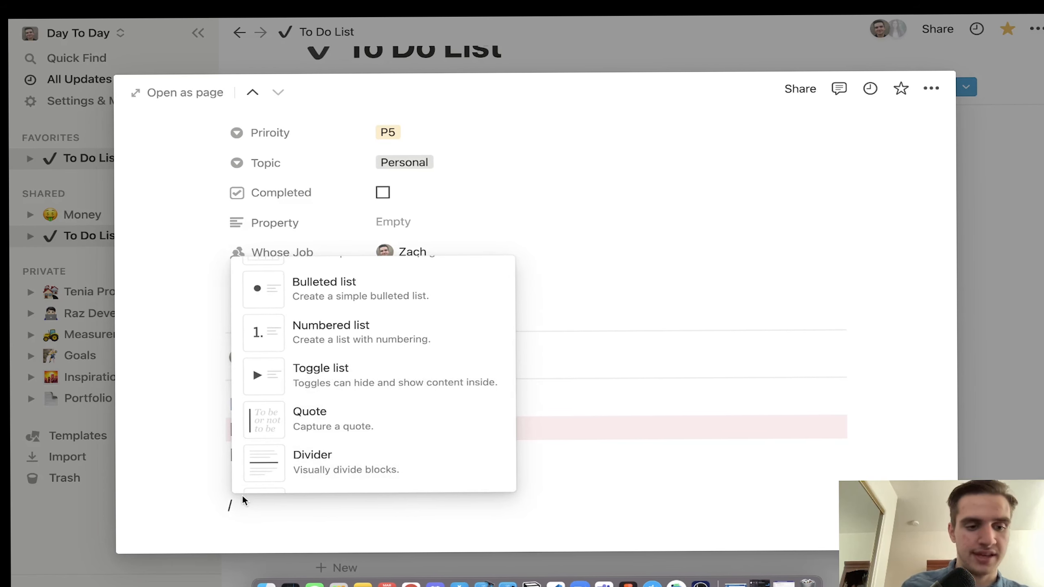
{"action": "key", "text": "BackSpace"}
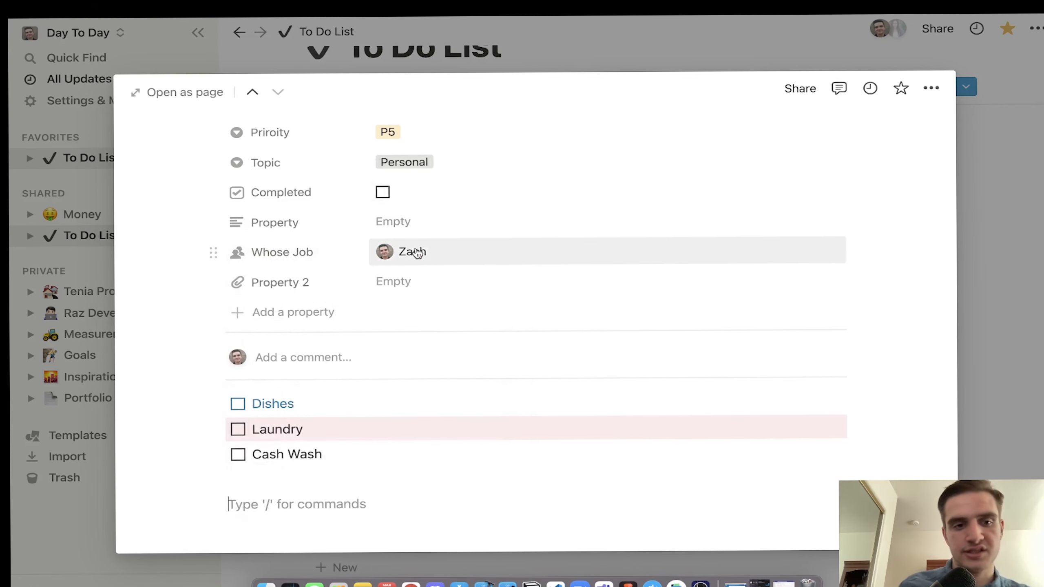
Step: Drag the House Cleanup card through Doing and Done into the hidden Archived group
{"action": "key", "text": "Escape"}
{"action": "left_click_drag", "start_coordinate": [515, 443], "coordinate": [652, 425]}
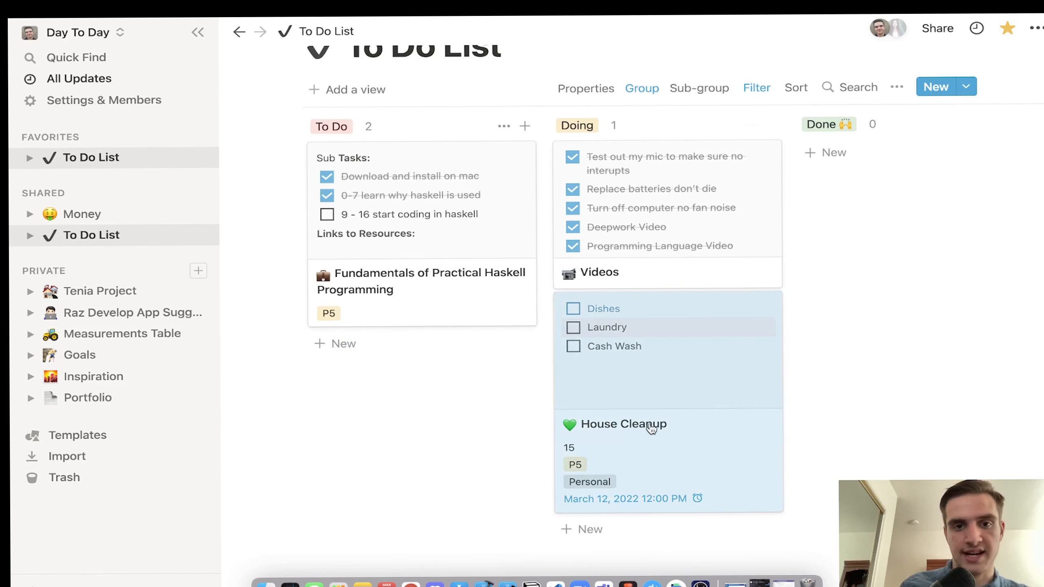
{"action": "left_click_drag", "start_coordinate": [754, 371], "coordinate": [896, 347]}
{"action": "scroll", "coordinate": [895, 341], "scroll_direction": "right", "scroll_amount": 5}
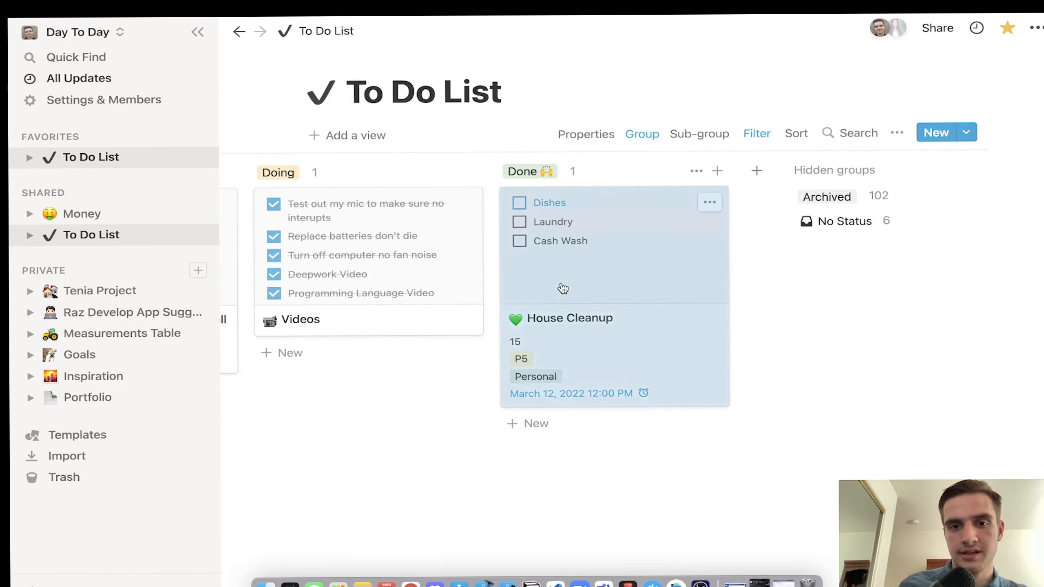
{"action": "left_click_drag", "start_coordinate": [560, 288], "coordinate": [819, 197]}
{"action": "scroll", "coordinate": [633, 282], "scroll_direction": "left", "scroll_amount": 5}
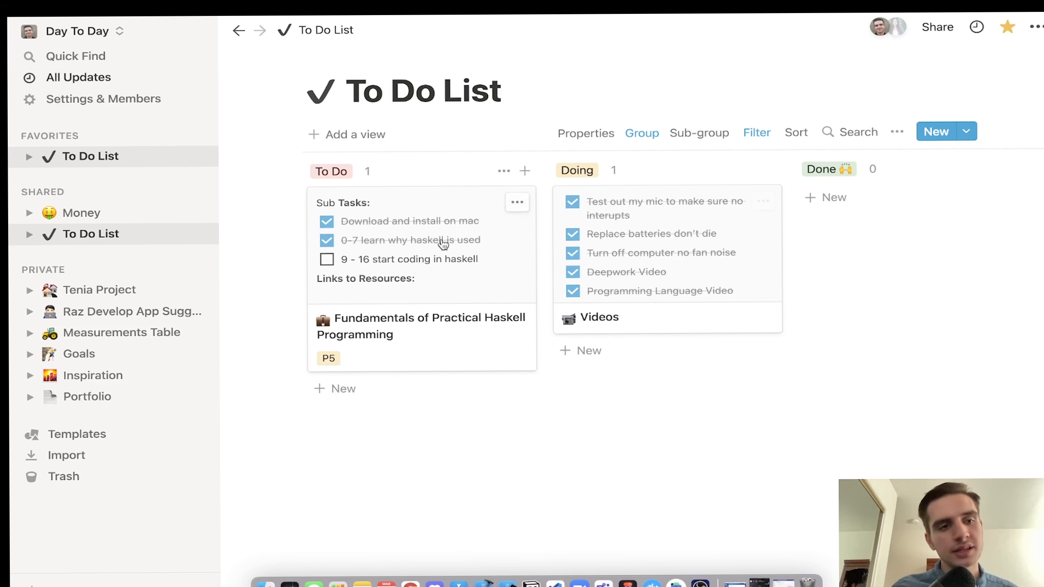
Step: Switch to the Programming workspace and open its Flutter page
{"action": "left_click", "coordinate": [90, 37]}
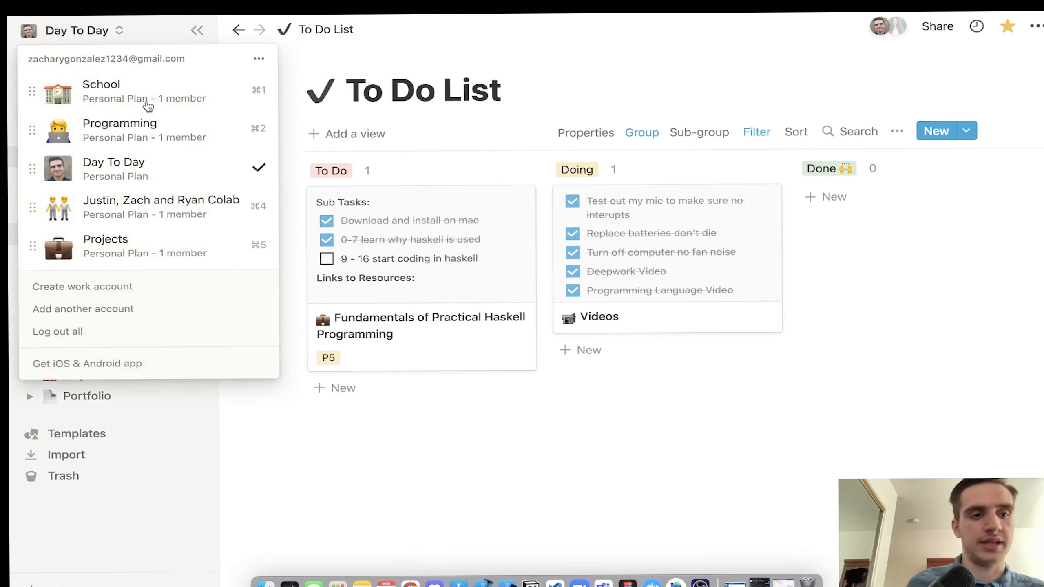
{"action": "left_click", "coordinate": [162, 130]}
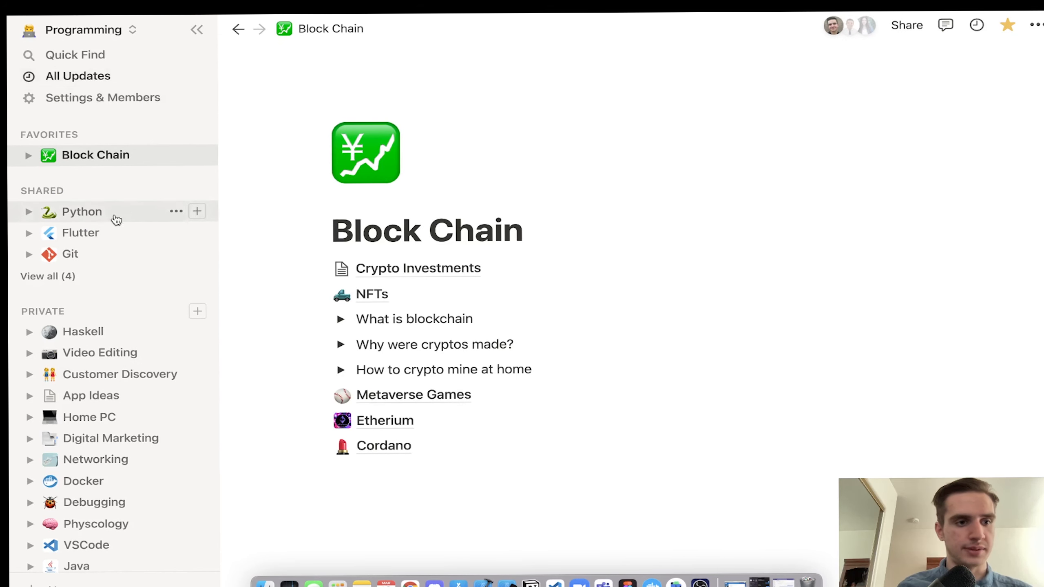
{"action": "left_click", "coordinate": [98, 234]}
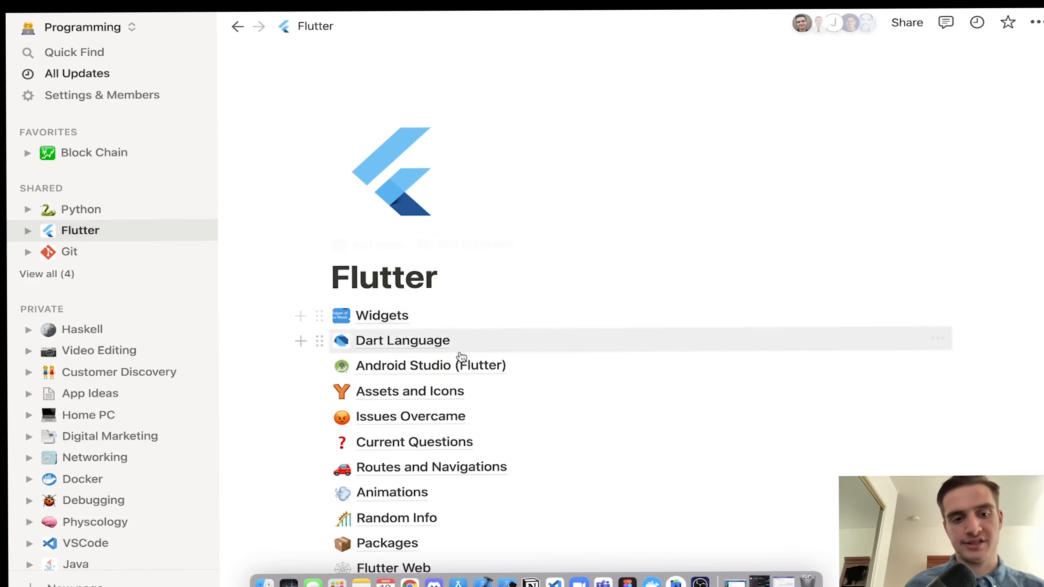
Step: Create an untitled subpage below Flutter Web using /page
{"action": "scroll", "coordinate": [486, 269], "scroll_direction": "down", "scroll_amount": 3}
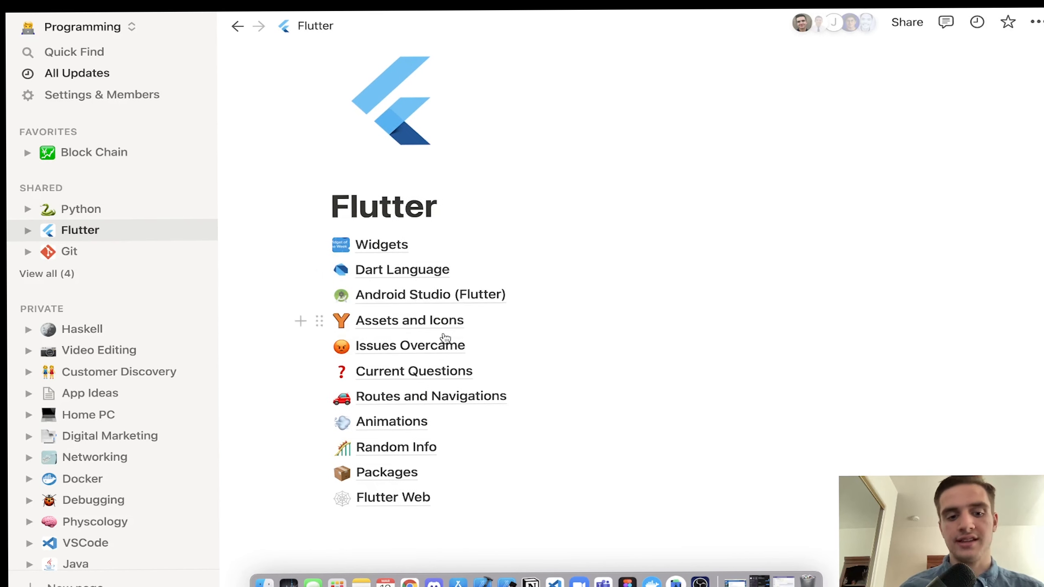
{"action": "left_click", "coordinate": [374, 514]}
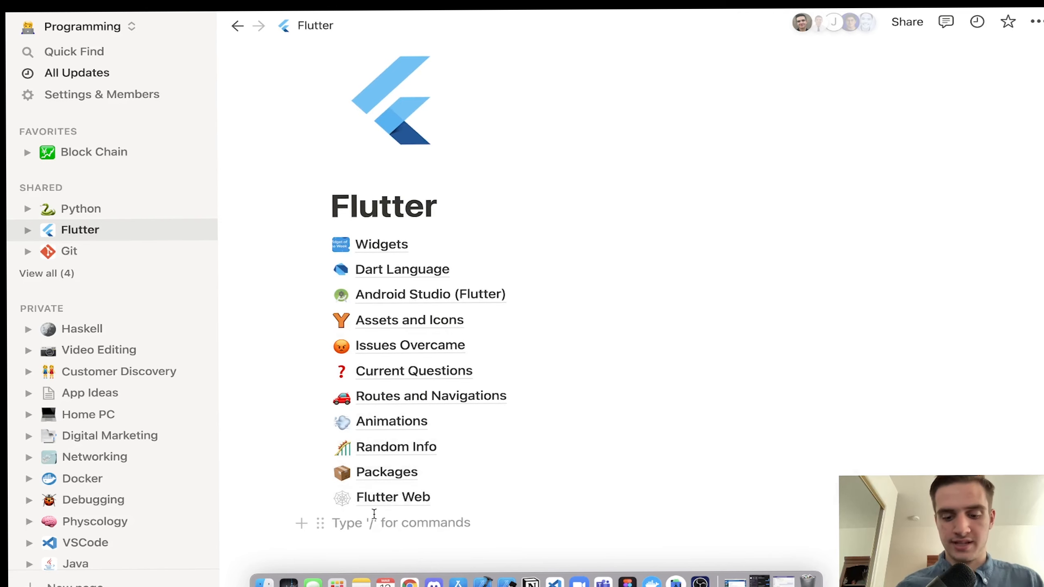
{"action": "type", "text": "/pagw"}
{"action": "key", "text": "BackSpace"}
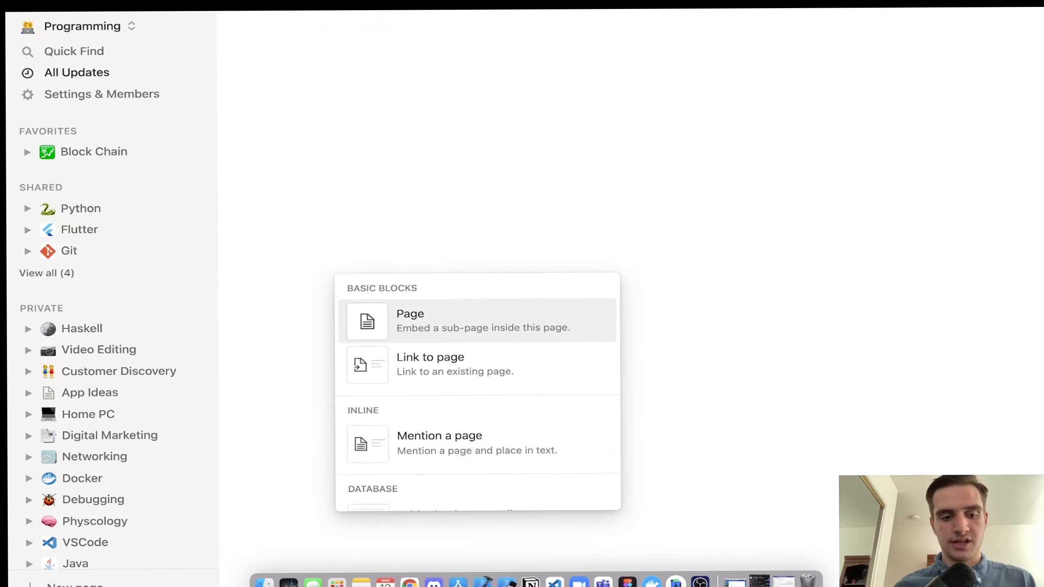
{"action": "key", "text": "Return"}
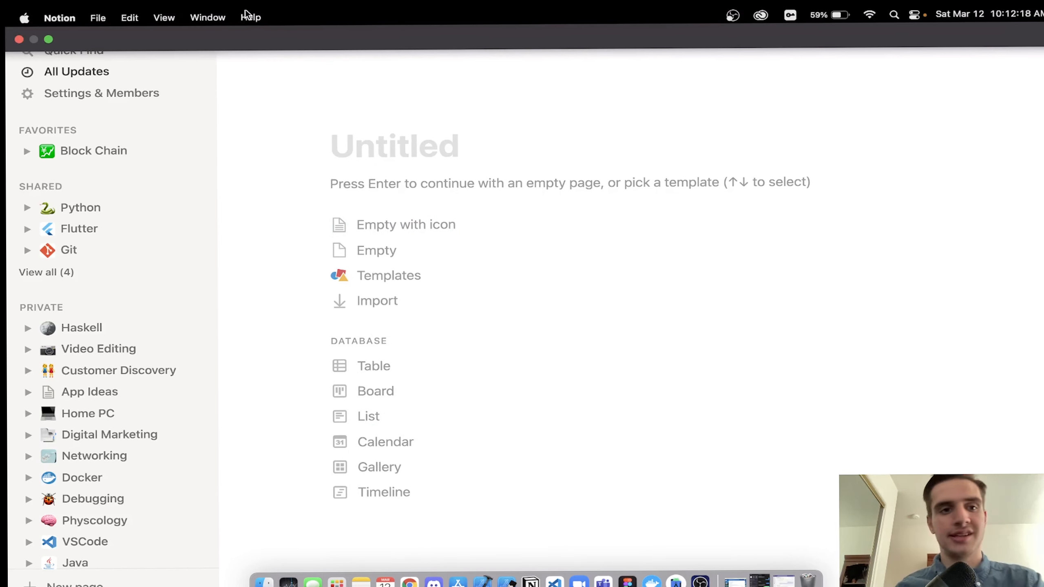
Step: Back on Flutter, delete the Untitled subpage block and open the Widgets database
{"action": "left_click", "coordinate": [304, 24]}
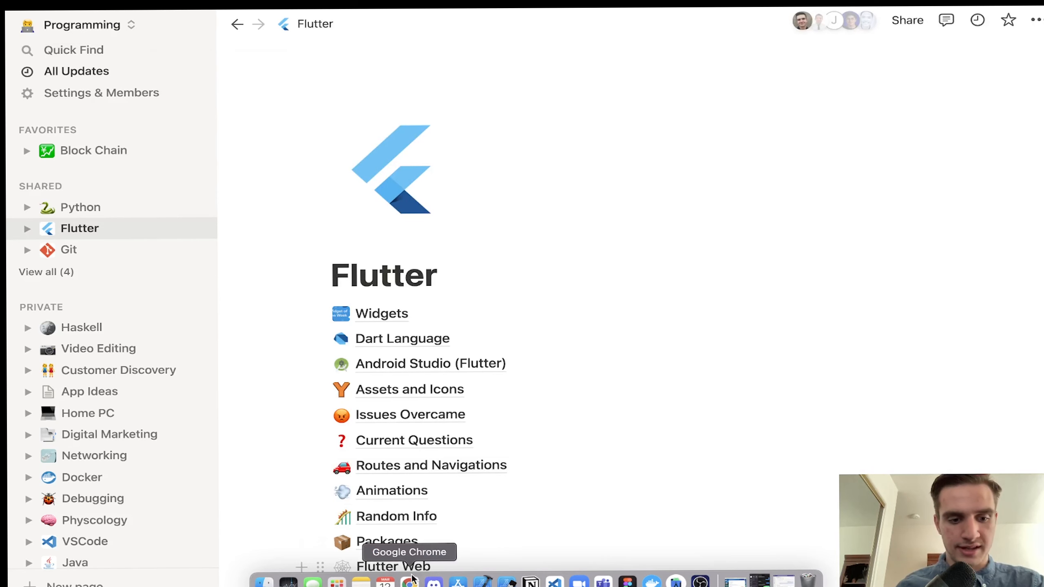
{"action": "scroll", "coordinate": [412, 503], "scroll_direction": "down", "scroll_amount": 3}
{"action": "left_click_drag", "start_coordinate": [425, 471], "coordinate": [357, 458]}
{"action": "key", "text": "BackSpace"}
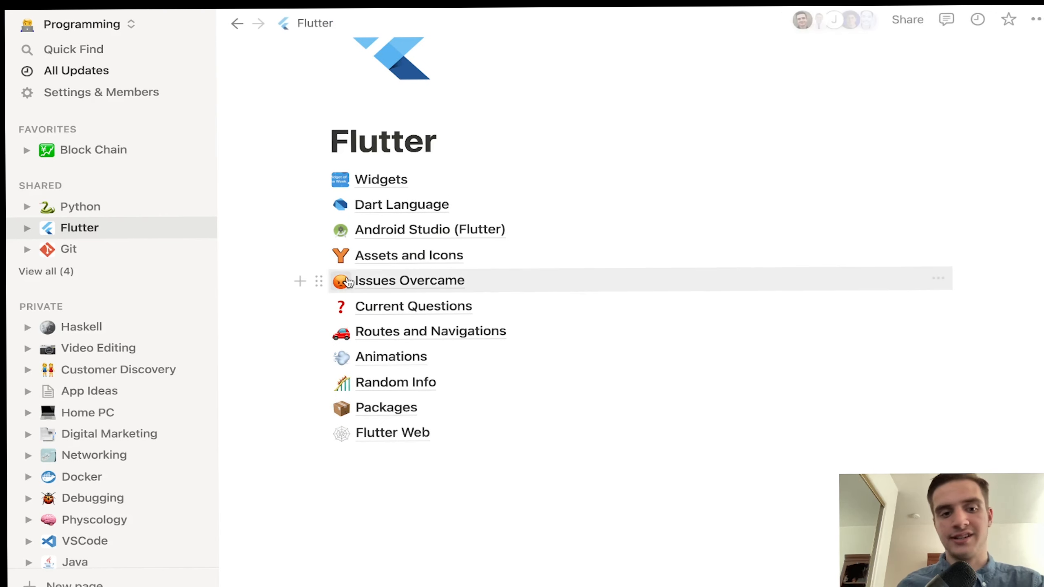
{"action": "left_click", "coordinate": [370, 183]}
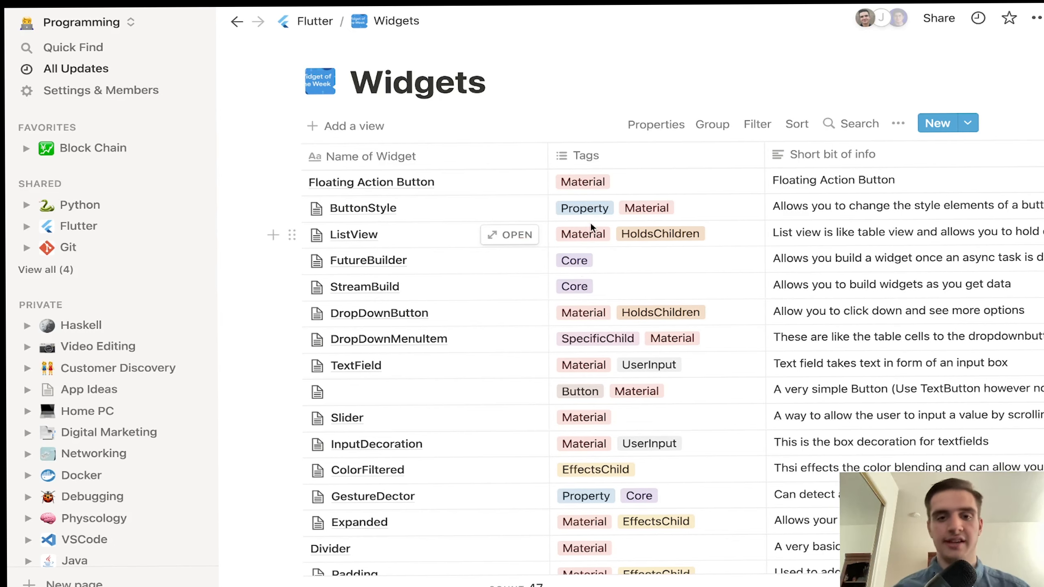
{"action": "scroll", "coordinate": [591, 223], "scroll_direction": "down", "scroll_amount": 20}
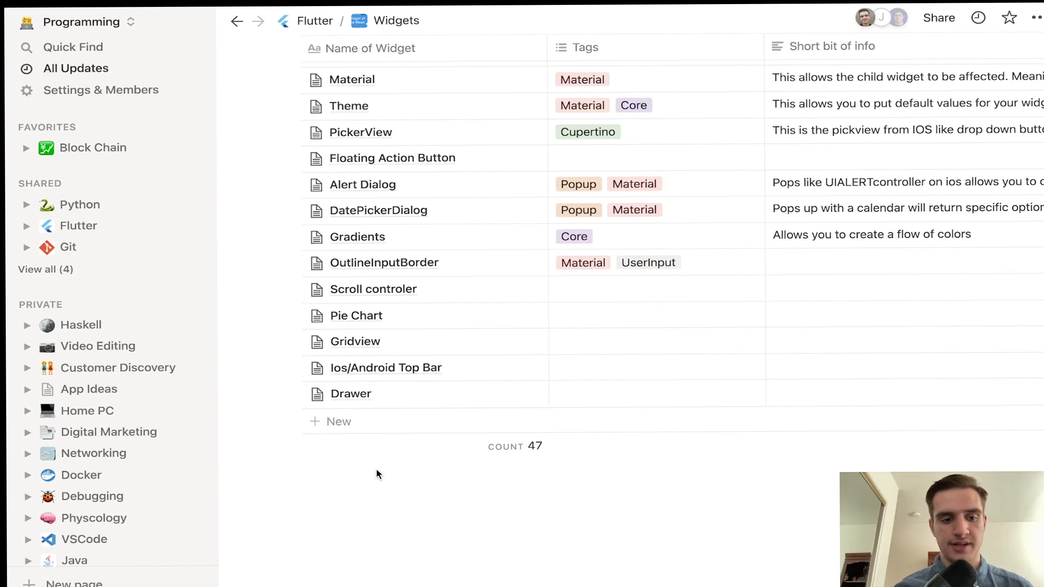
{"action": "scroll", "coordinate": [362, 468], "scroll_direction": "right", "scroll_amount": 1}
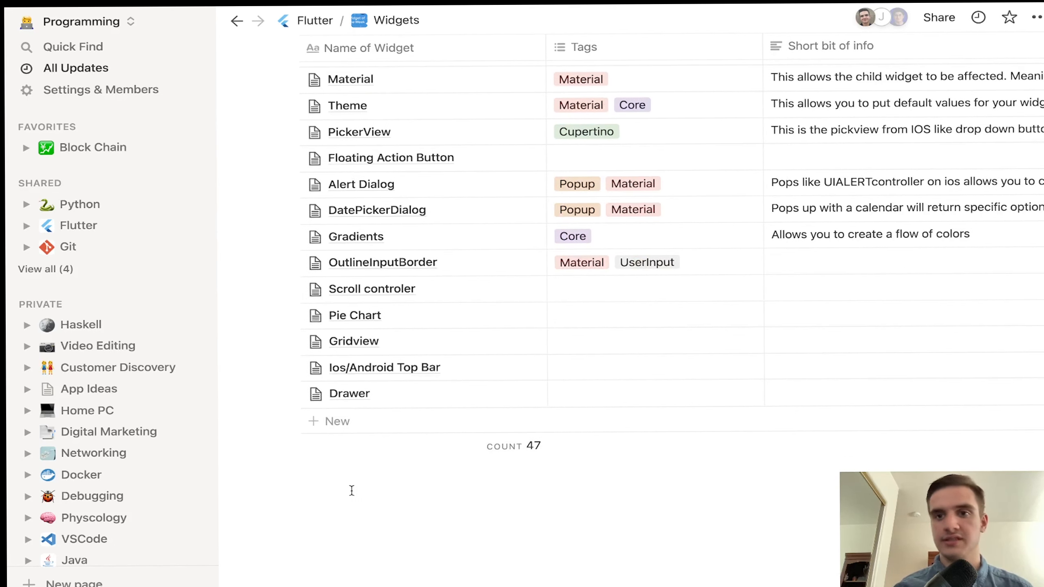
{"action": "scroll", "coordinate": [351, 490], "scroll_direction": "up", "scroll_amount": 15}
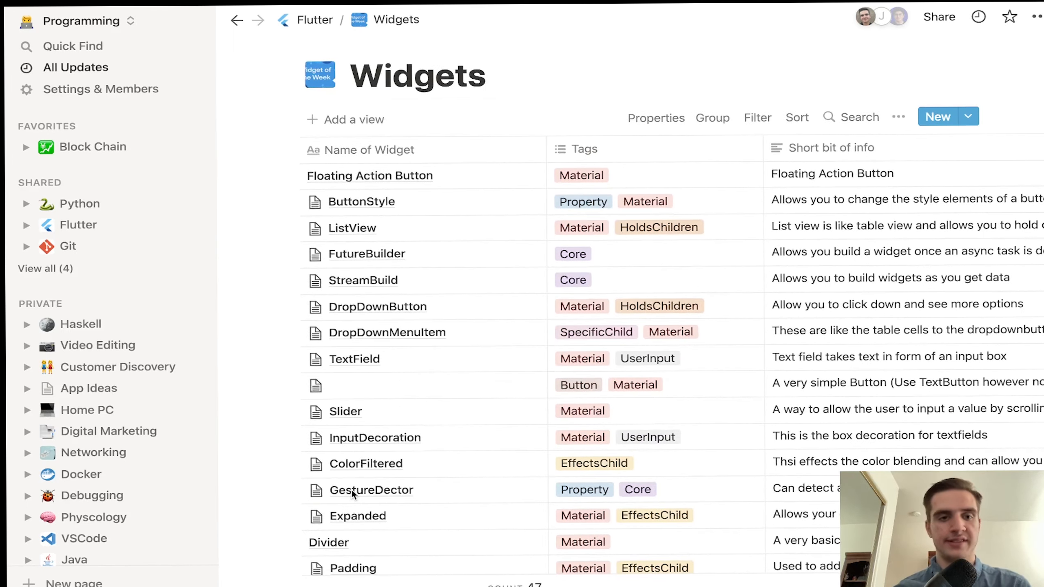
{"action": "mouse_move", "coordinate": [431, 175]}
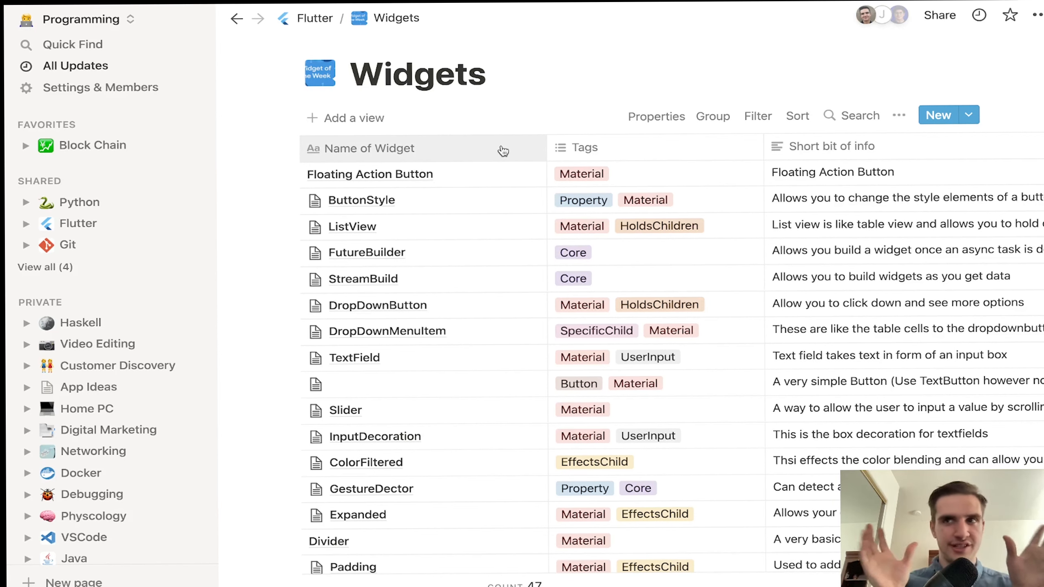
{"action": "scroll", "coordinate": [503, 151], "scroll_direction": "right", "scroll_amount": 8}
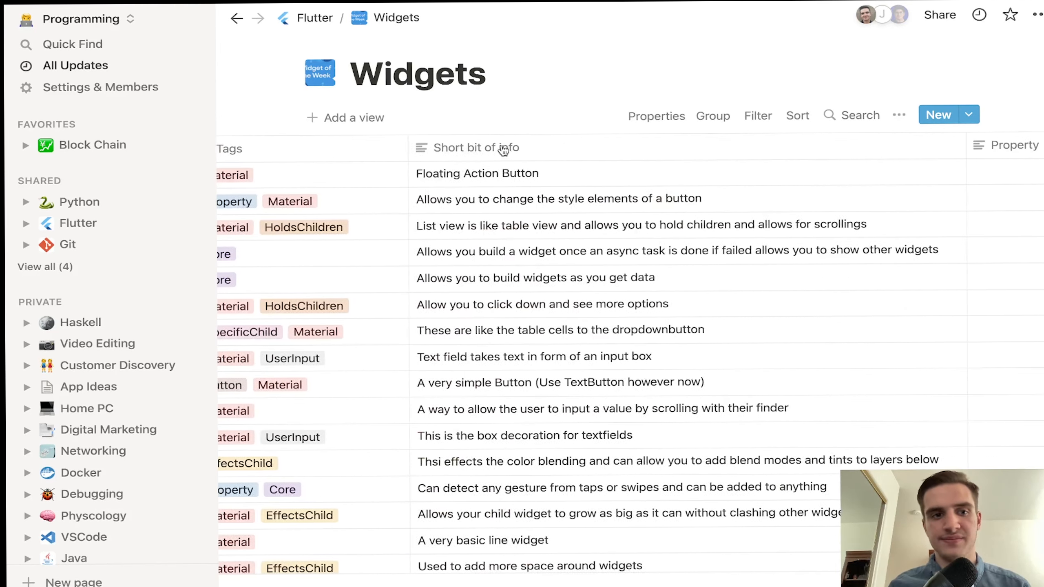
{"action": "key", "text": "ctrl+Left"}
{"action": "scroll", "coordinate": [385, 217], "scroll_direction": "left", "scroll_amount": 3}
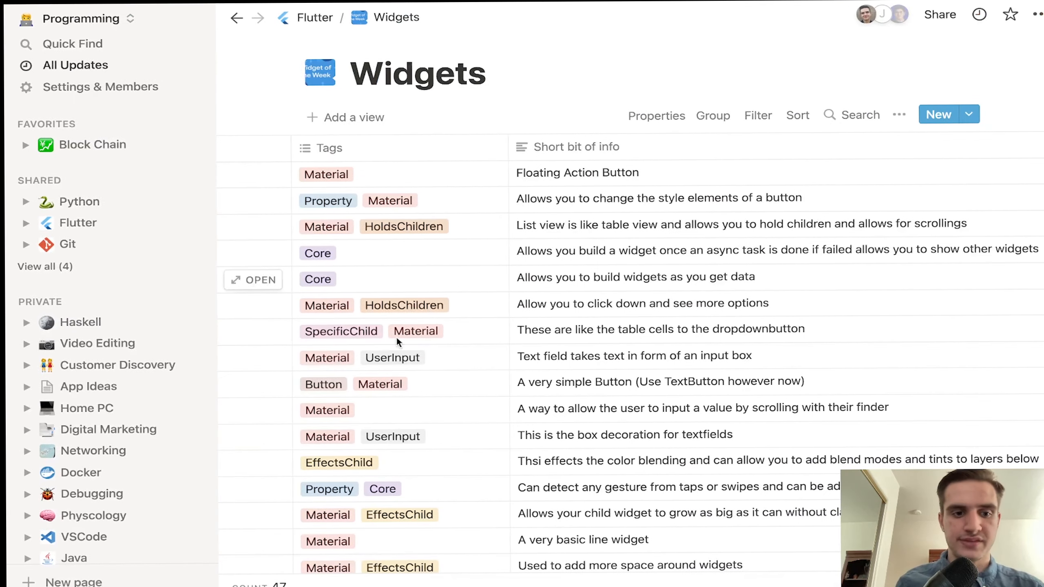
{"action": "left_click", "coordinate": [398, 147]}
{"action": "left_click", "coordinate": [399, 235]}
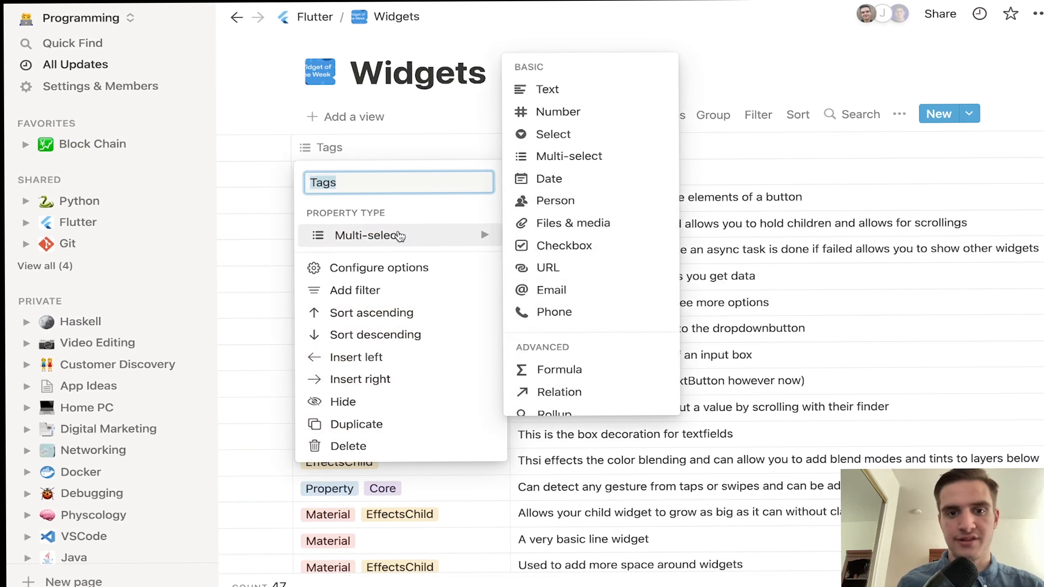
{"action": "left_click", "coordinate": [395, 139]}
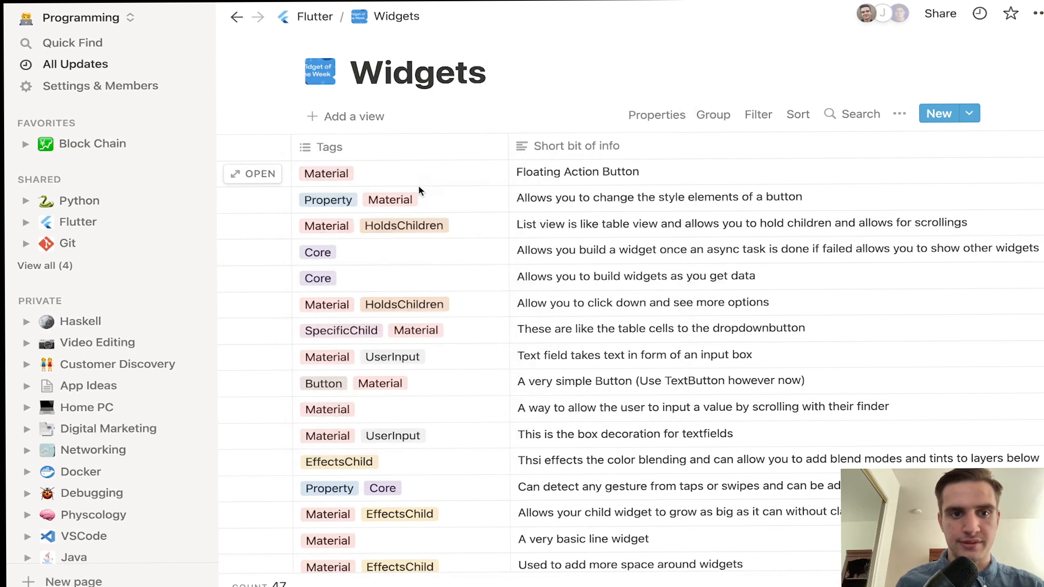
{"action": "left_click", "coordinate": [405, 169]}
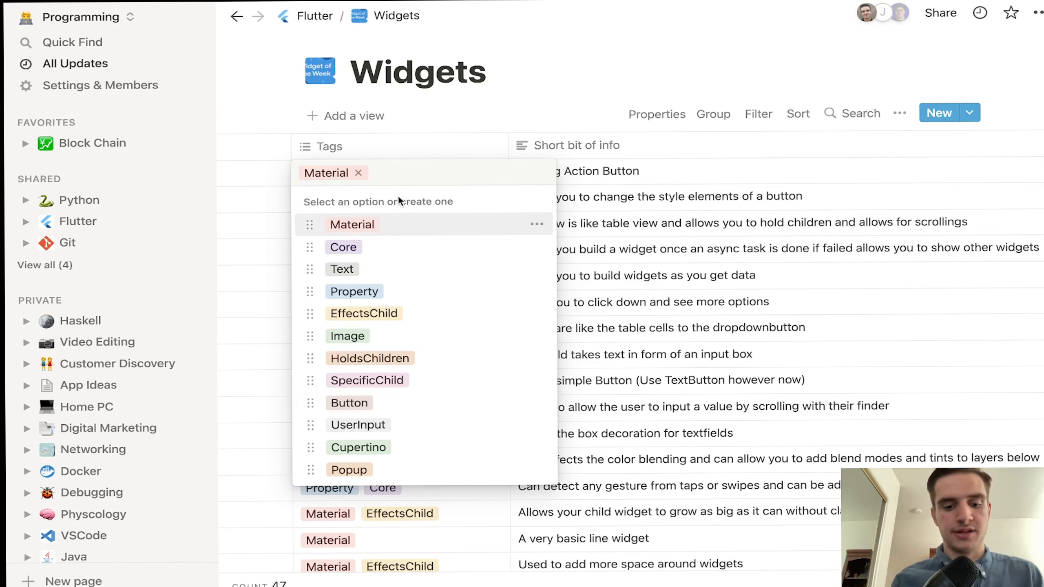
{"action": "type", "text": "New One"}
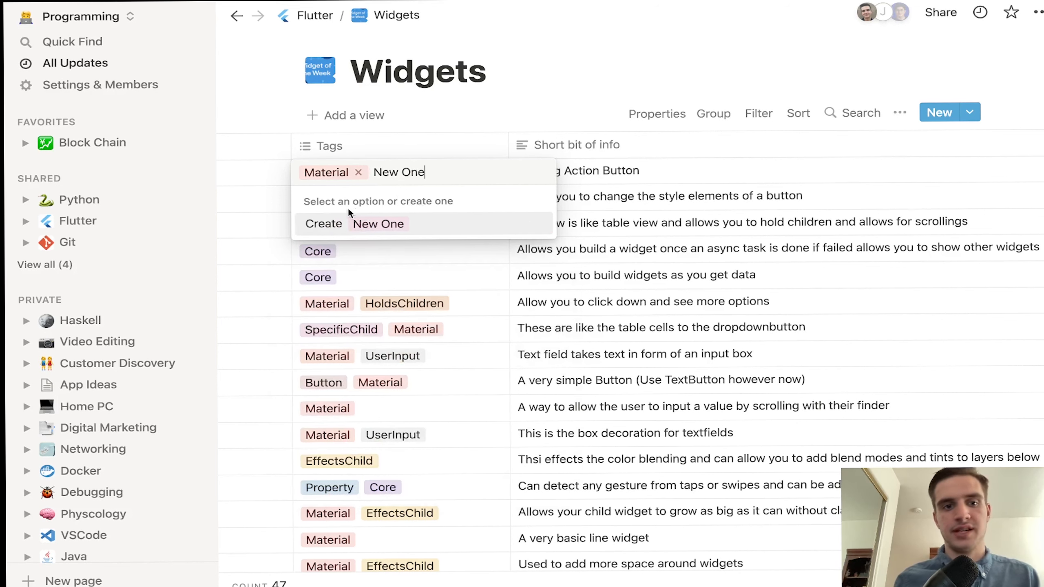
{"action": "left_click", "coordinate": [331, 226]}
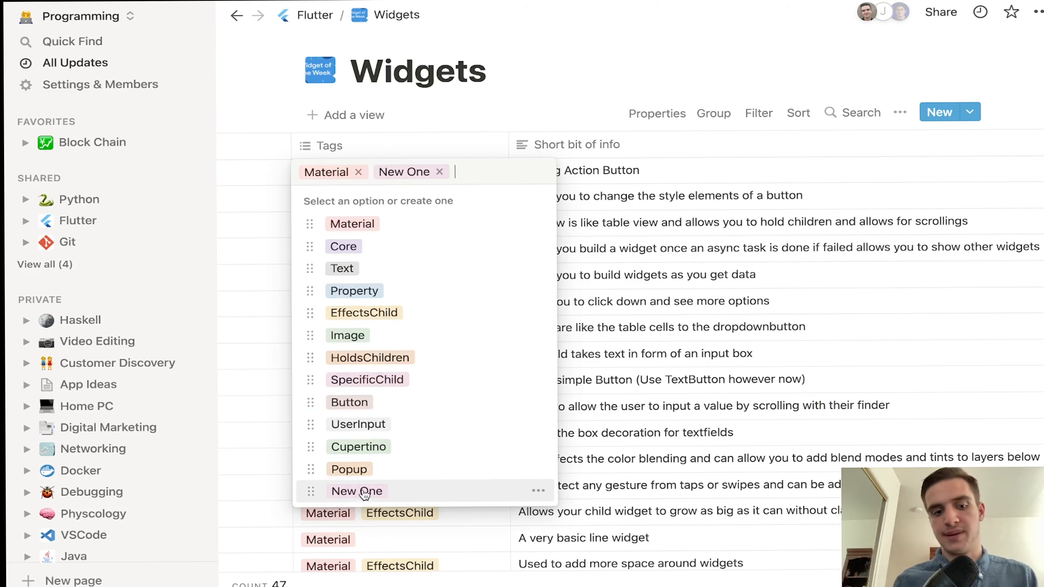
{"action": "left_click", "coordinate": [538, 490]}
{"action": "left_click", "coordinate": [506, 206]}
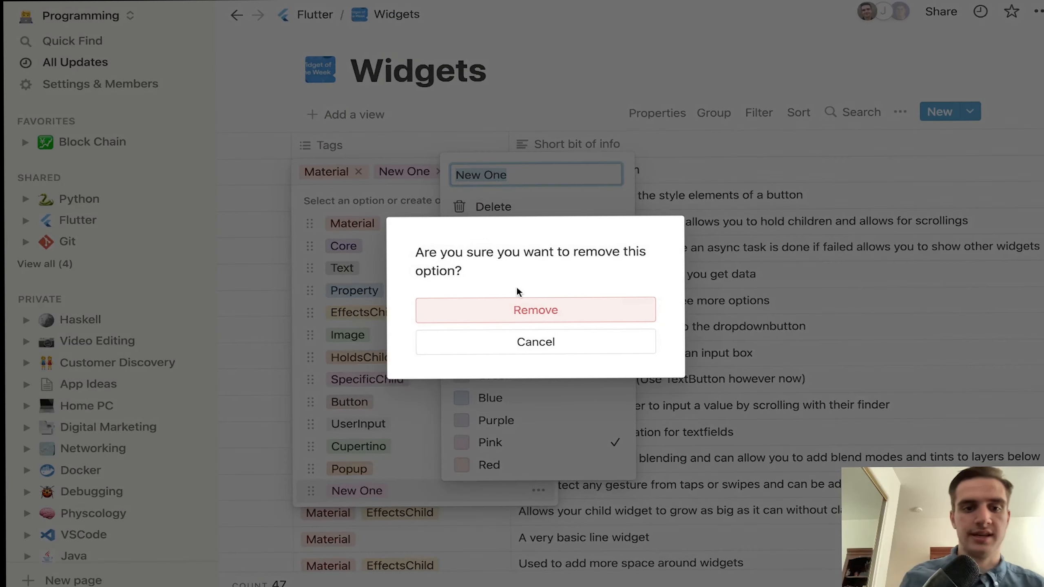
{"action": "left_click", "coordinate": [533, 311]}
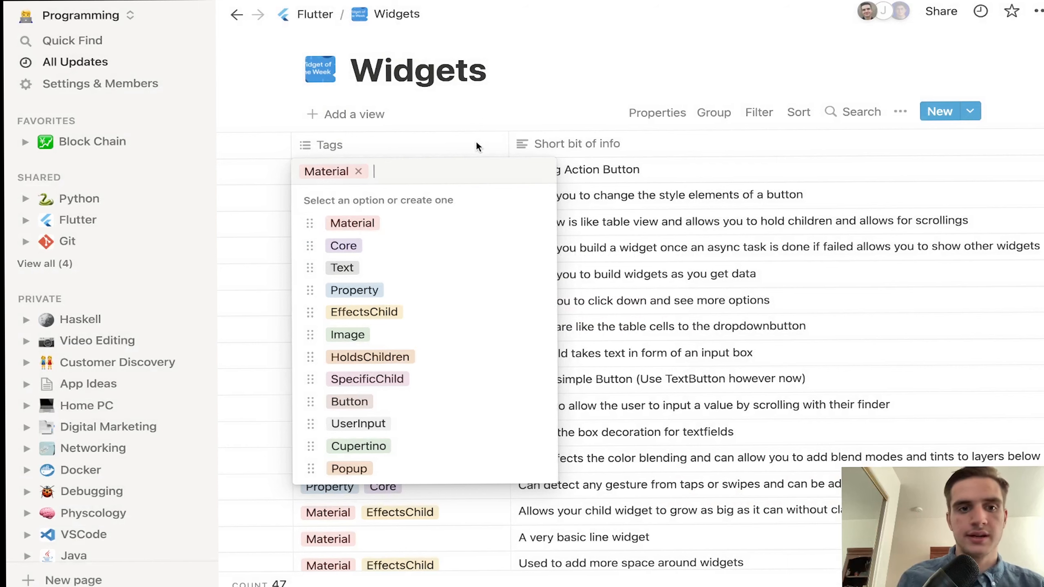
{"action": "key", "text": "Escape"}
{"action": "scroll", "coordinate": [572, 168], "scroll_direction": "left", "scroll_amount": 5}
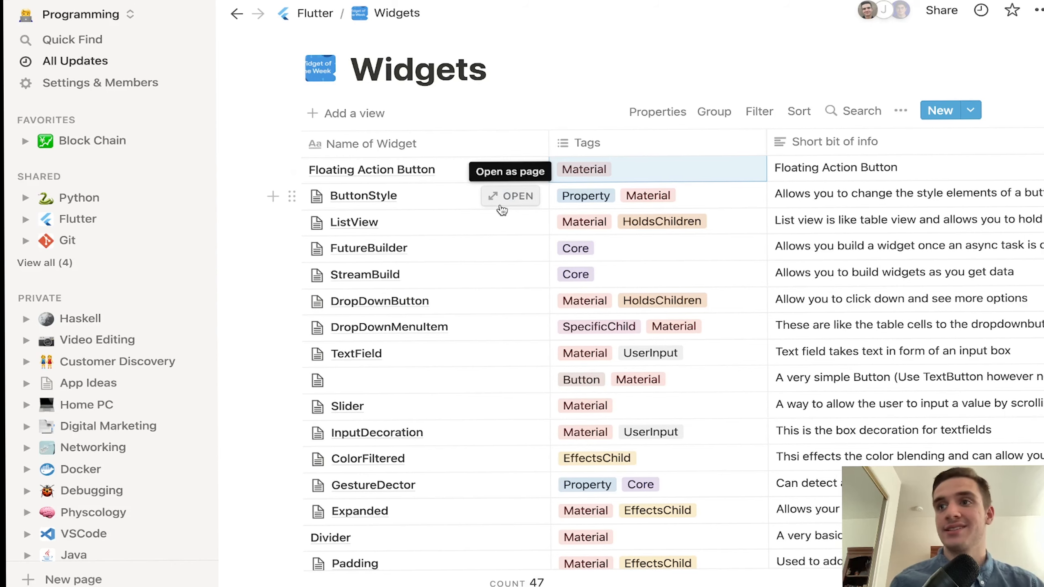
Step: Open the ButtonStyle entry as a page and expand BackGroundColor to read its description
{"action": "left_click", "coordinate": [503, 209]}
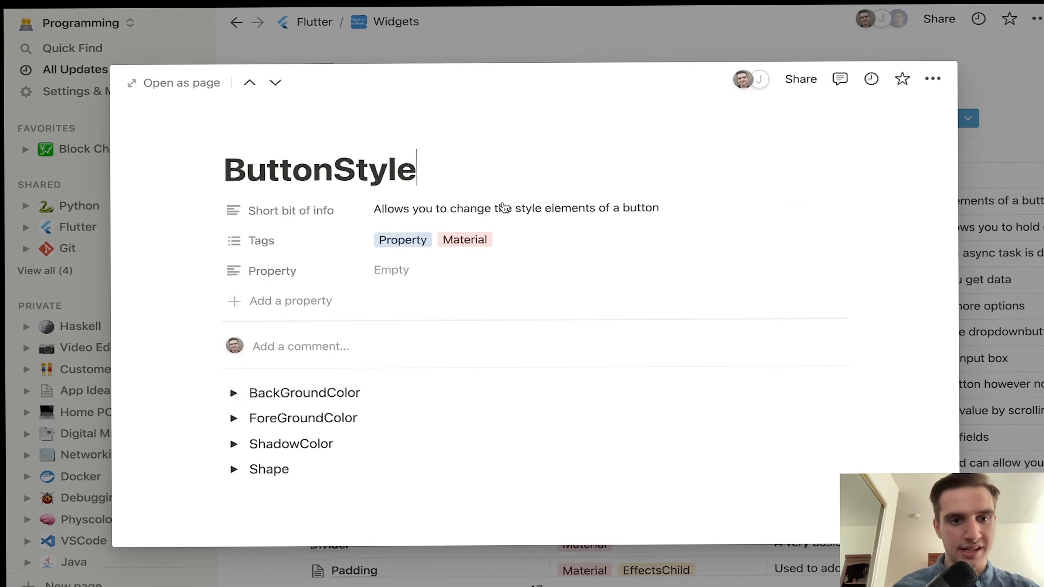
{"action": "scroll", "coordinate": [410, 322], "scroll_direction": "down", "scroll_amount": 1}
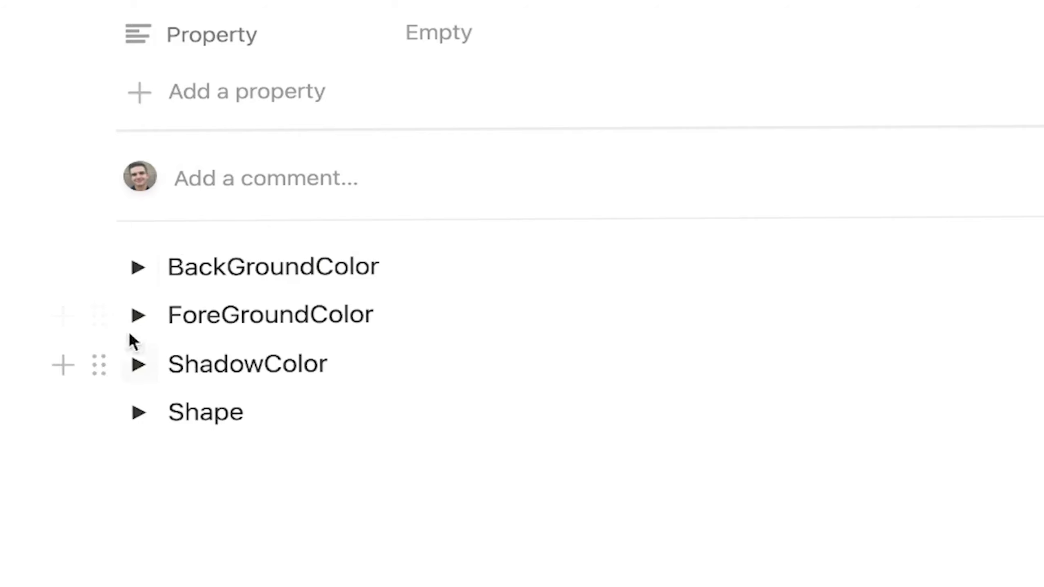
{"action": "left_click", "coordinate": [138, 267]}
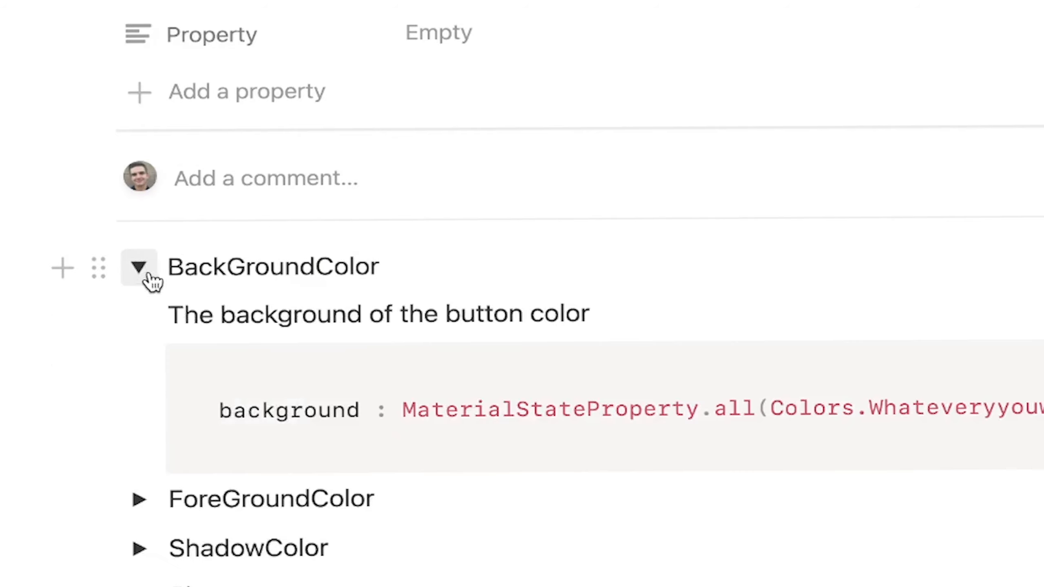
{"action": "left_click_drag", "start_coordinate": [172, 317], "coordinate": [598, 312]}
{"action": "left_click", "coordinate": [320, 409]}
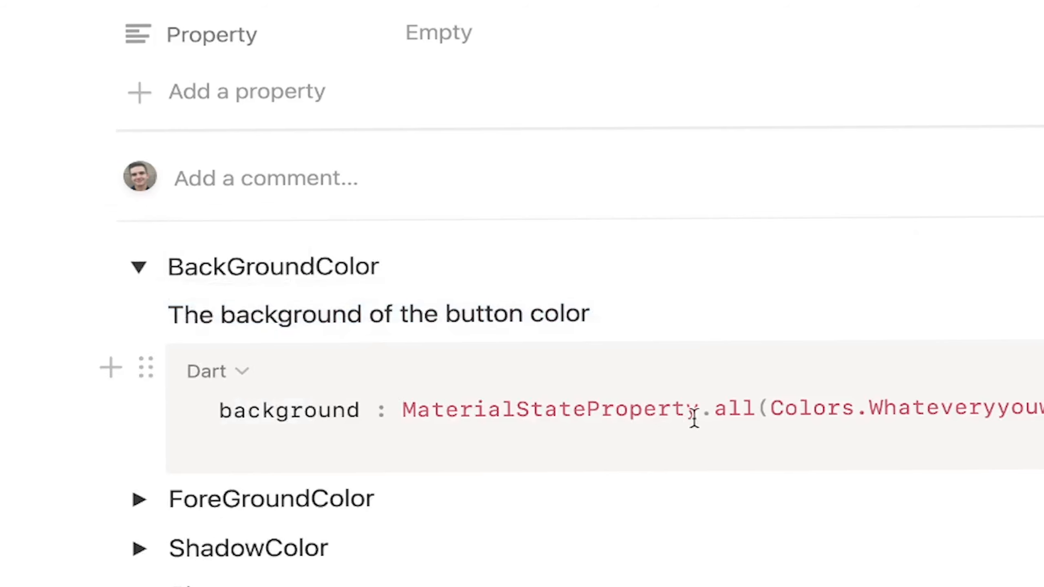
{"action": "scroll", "coordinate": [760, 358], "scroll_direction": "down", "scroll_amount": 2}
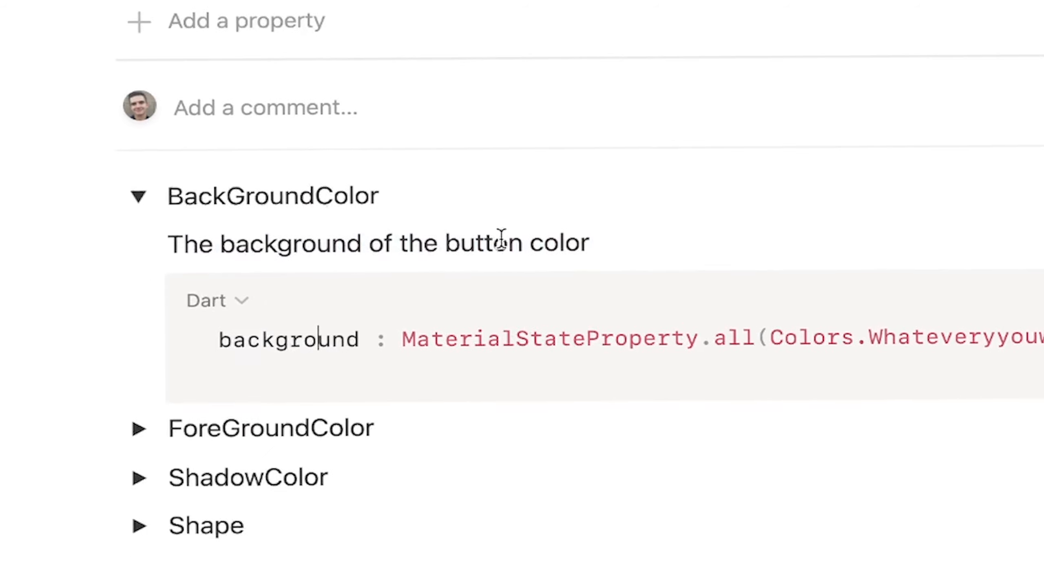
Step: Collapse BackGroundColor, briefly toggle ForeGroundColor and ShadowColor, and expand Shape to view its Dart code
{"action": "left_click", "coordinate": [140, 192]}
{"action": "left_click", "coordinate": [140, 314]}
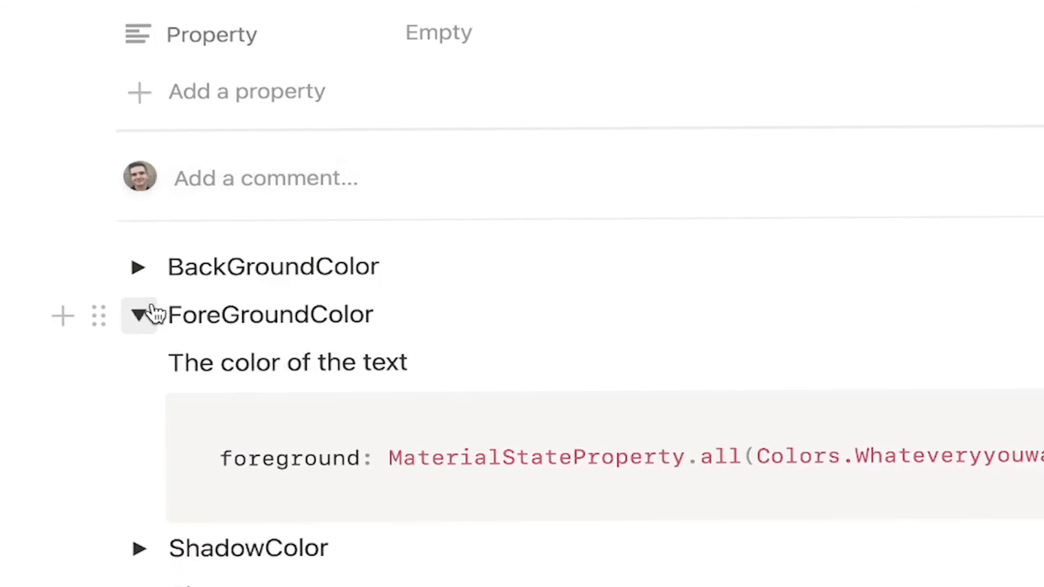
{"action": "left_click", "coordinate": [140, 314]}
{"action": "left_click", "coordinate": [139, 364]}
{"action": "left_click", "coordinate": [139, 365]}
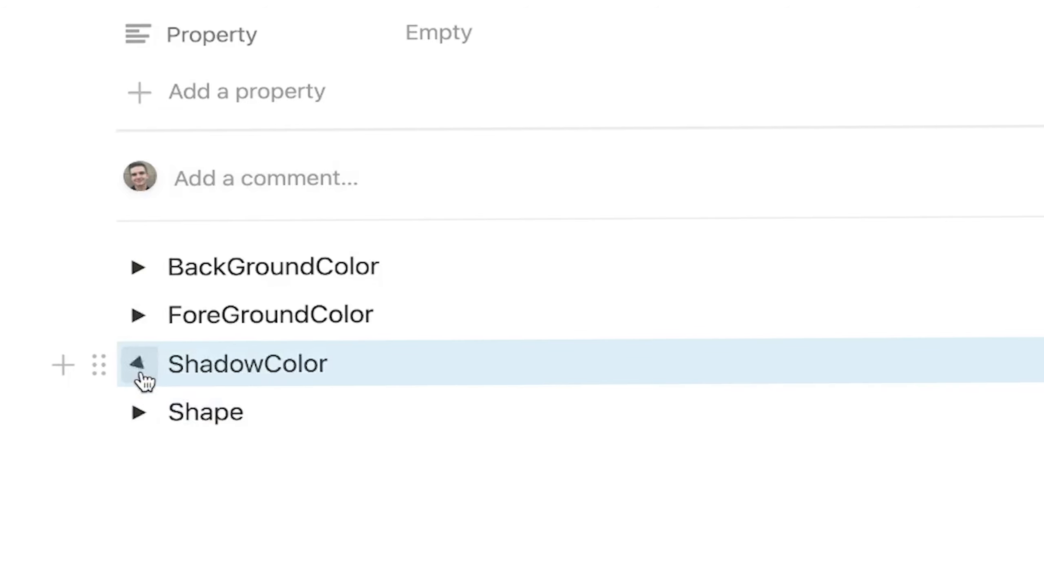
{"action": "left_click", "coordinate": [139, 412]}
{"action": "scroll", "coordinate": [575, 371], "scroll_direction": "down", "scroll_amount": 3}
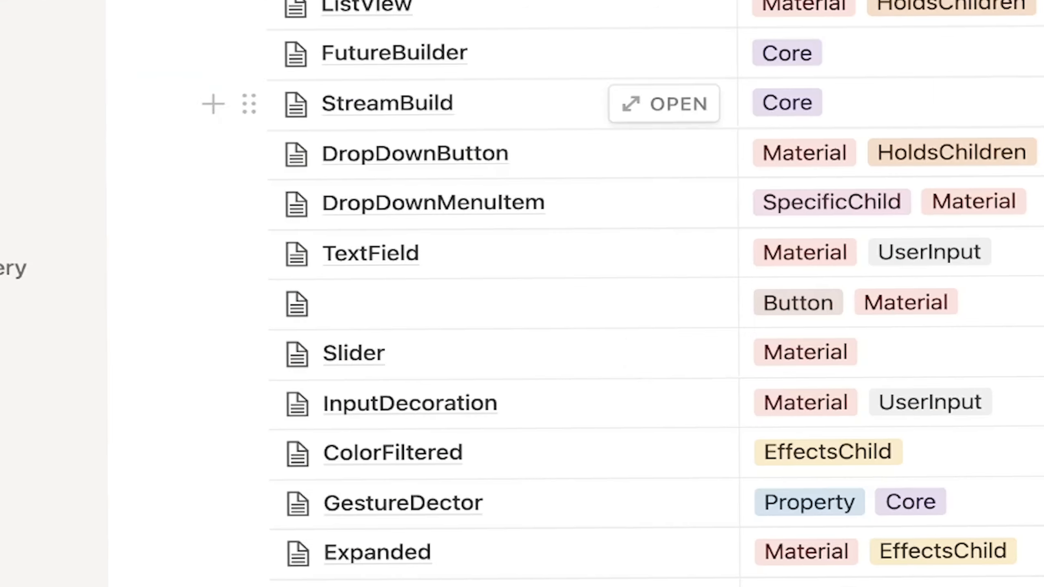
{"action": "scroll", "coordinate": [608, 357], "scroll_direction": "down", "scroll_amount": 1}
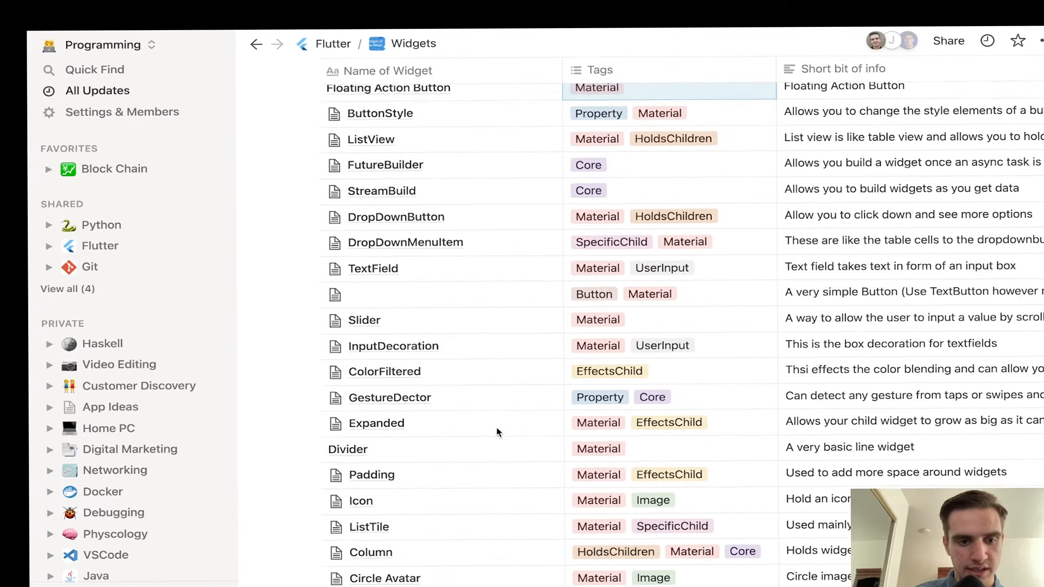
Step: Preview the Box Decoration entry from the Widgets table, then close it
{"action": "scroll", "coordinate": [495, 426], "scroll_direction": "down", "scroll_amount": 5}
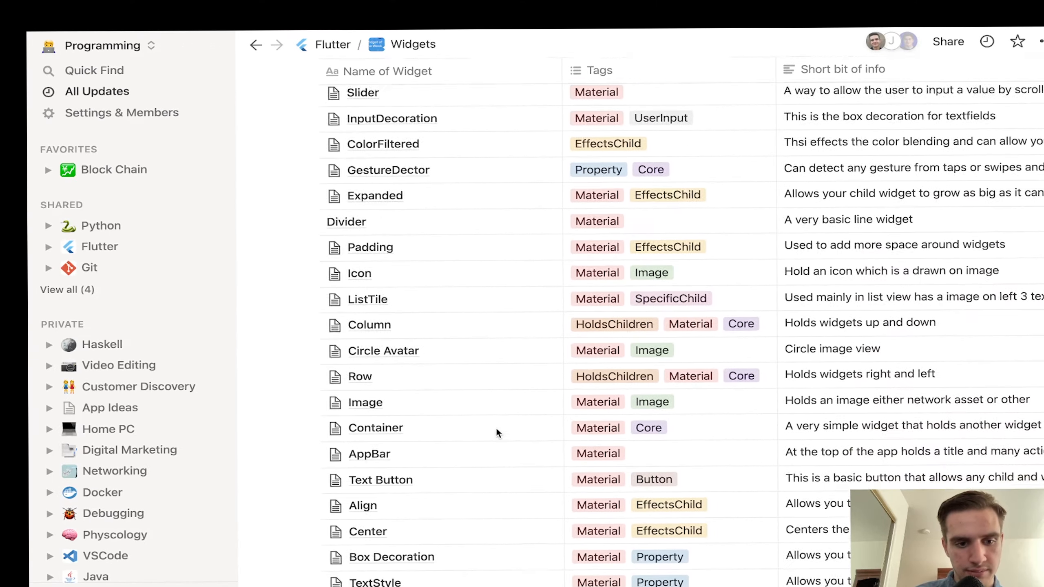
{"action": "scroll", "coordinate": [496, 428], "scroll_direction": "down", "scroll_amount": 3}
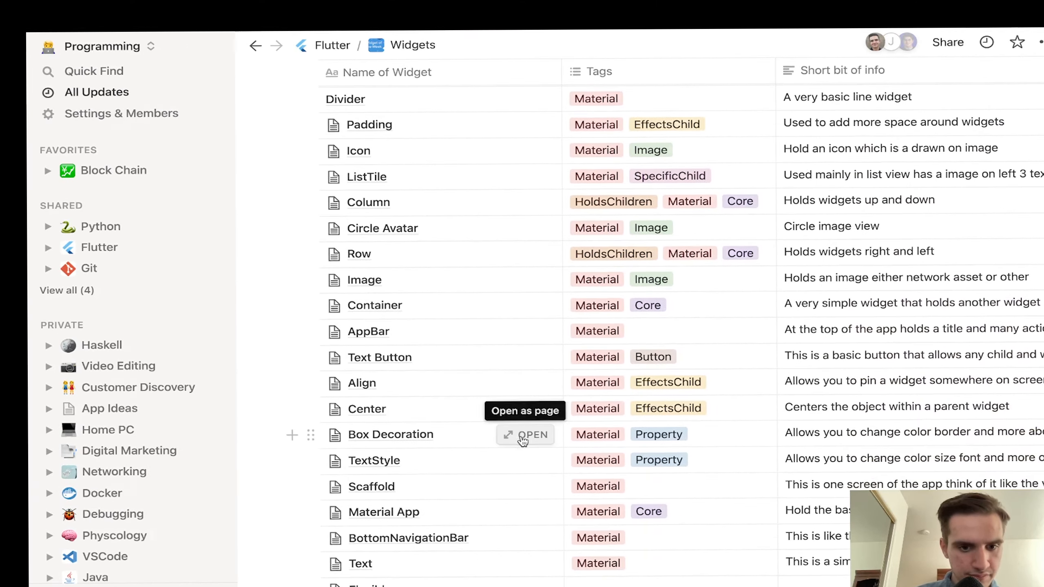
{"action": "left_click", "coordinate": [522, 435]}
{"action": "scroll", "coordinate": [522, 436], "scroll_direction": "down", "scroll_amount": 1}
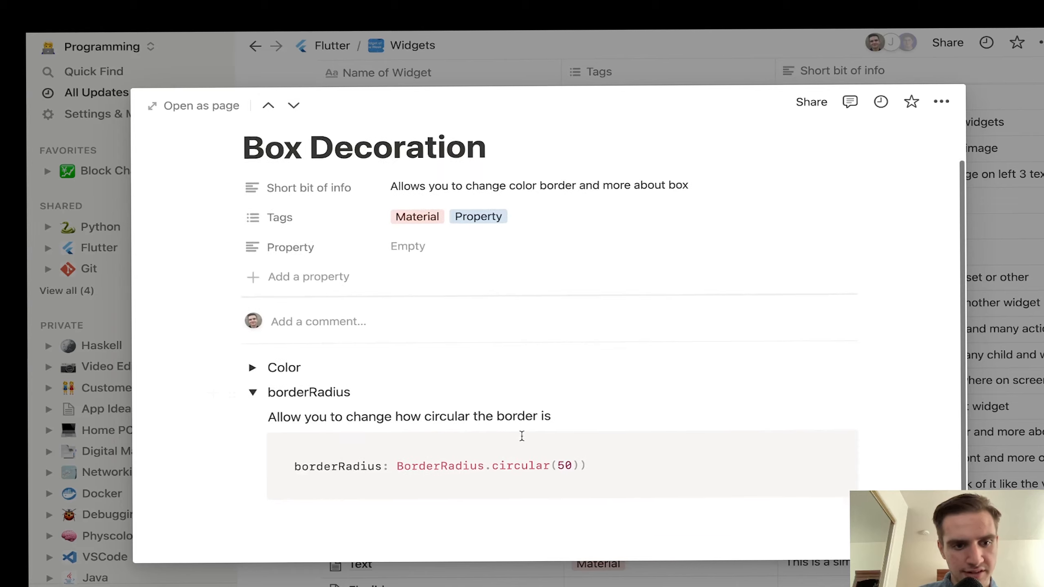
{"action": "left_click", "coordinate": [1019, 357]}
Step: Scroll the Widgets table down and back up to locate the InputDecoration row
{"action": "scroll", "coordinate": [678, 468], "scroll_direction": "down", "scroll_amount": 5}
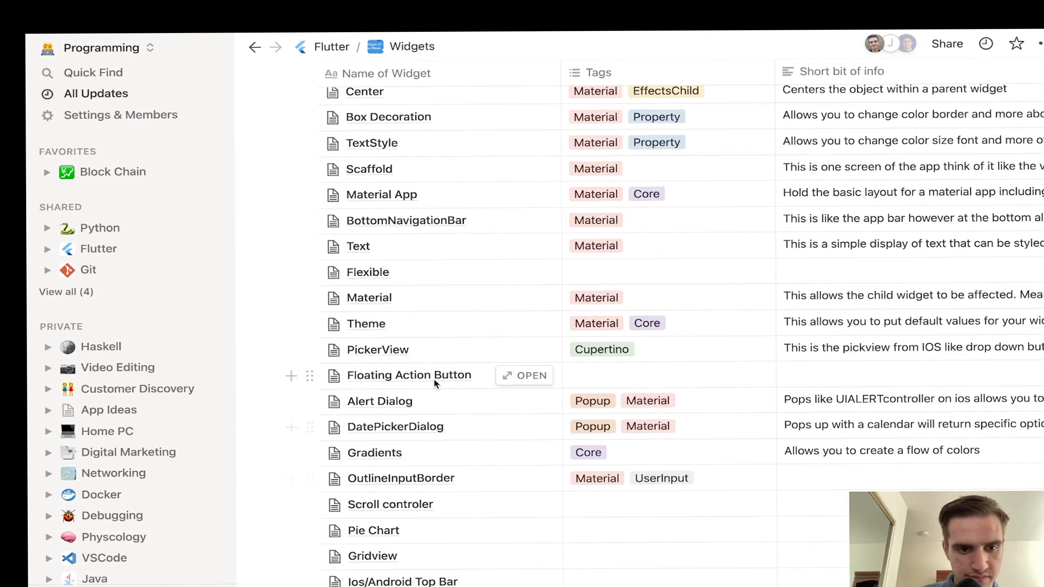
{"action": "scroll", "coordinate": [442, 370], "scroll_direction": "down", "scroll_amount": 3}
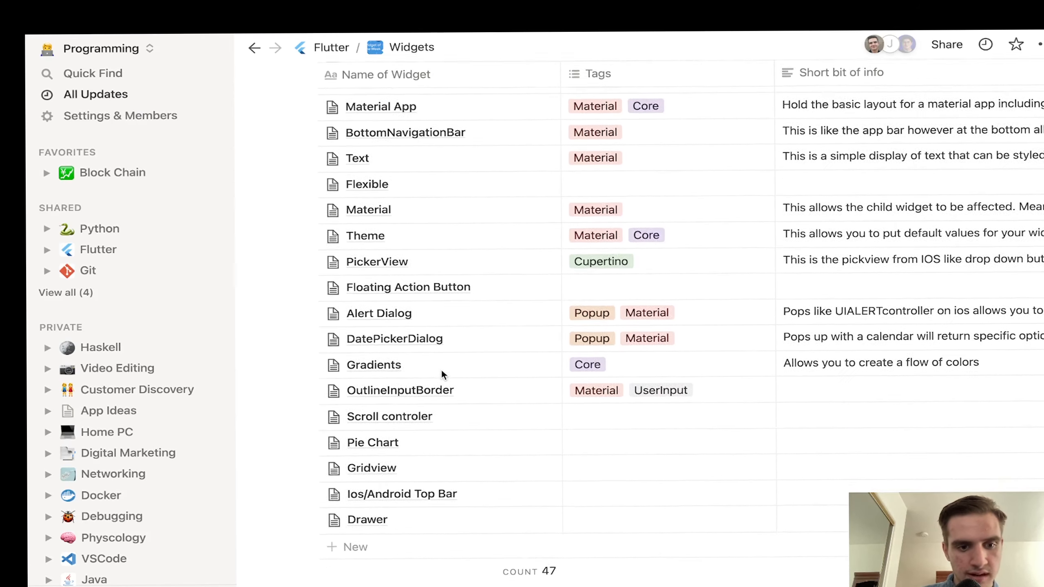
{"action": "scroll", "coordinate": [440, 369], "scroll_direction": "up", "scroll_amount": 8}
{"action": "scroll", "coordinate": [405, 157], "scroll_direction": "up", "scroll_amount": 1}
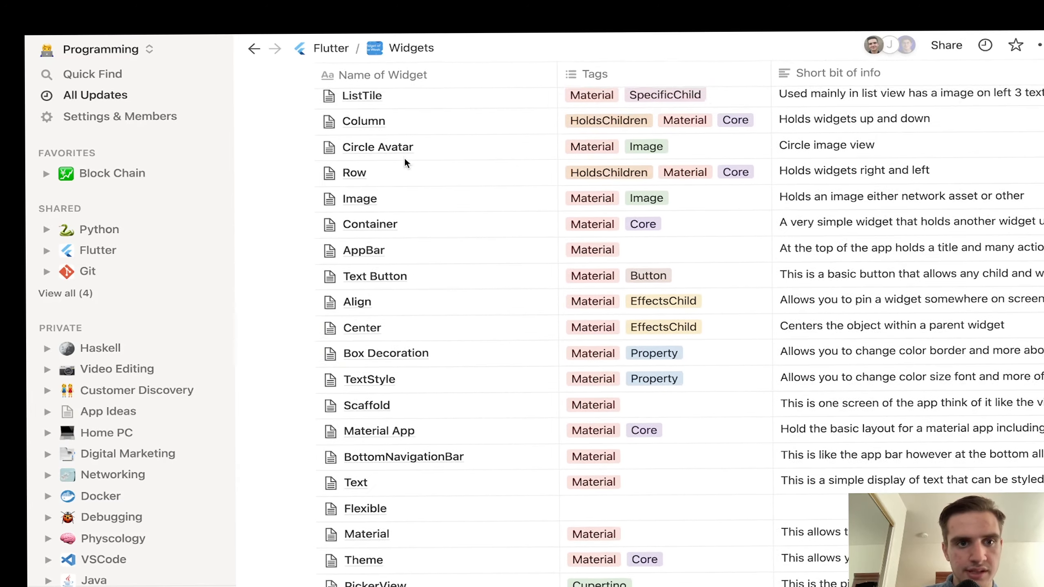
{"action": "scroll", "coordinate": [405, 157], "scroll_direction": "up", "scroll_amount": 5}
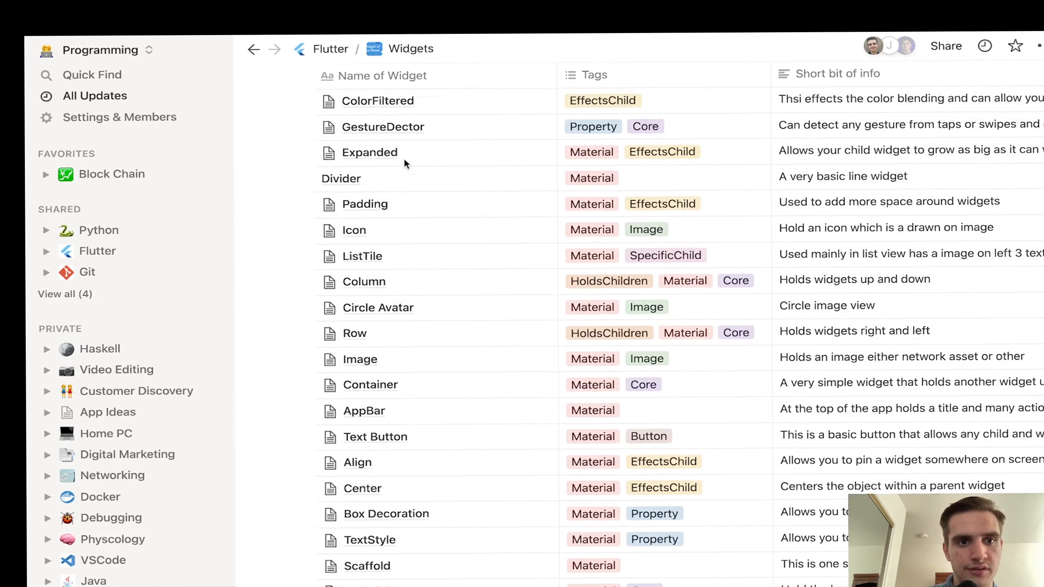
{"action": "scroll", "coordinate": [404, 158], "scroll_direction": "up", "scroll_amount": 3}
{"action": "left_click", "coordinate": [524, 166]}
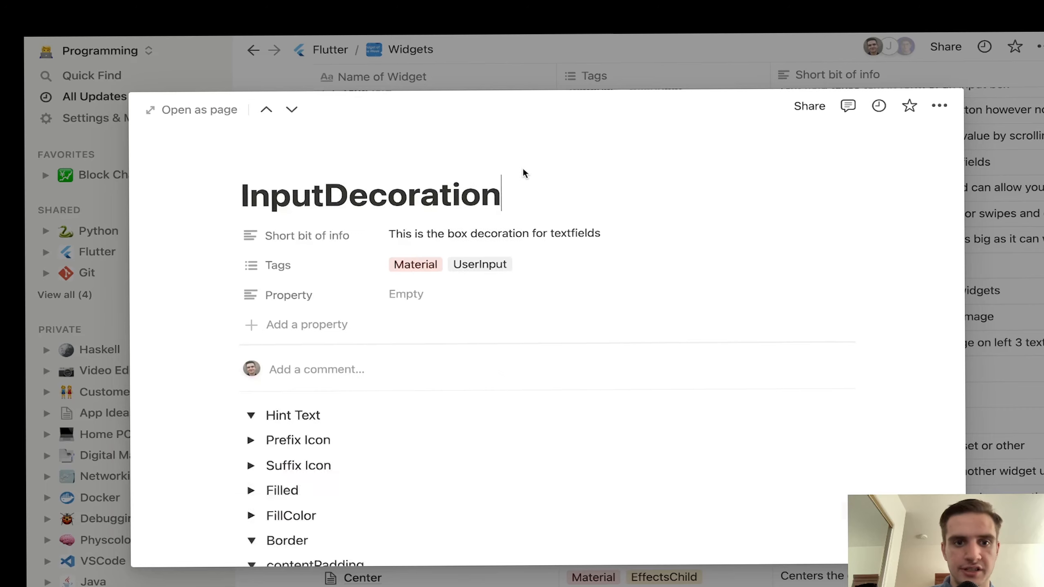
{"action": "scroll", "coordinate": [501, 357], "scroll_direction": "down", "scroll_amount": 6}
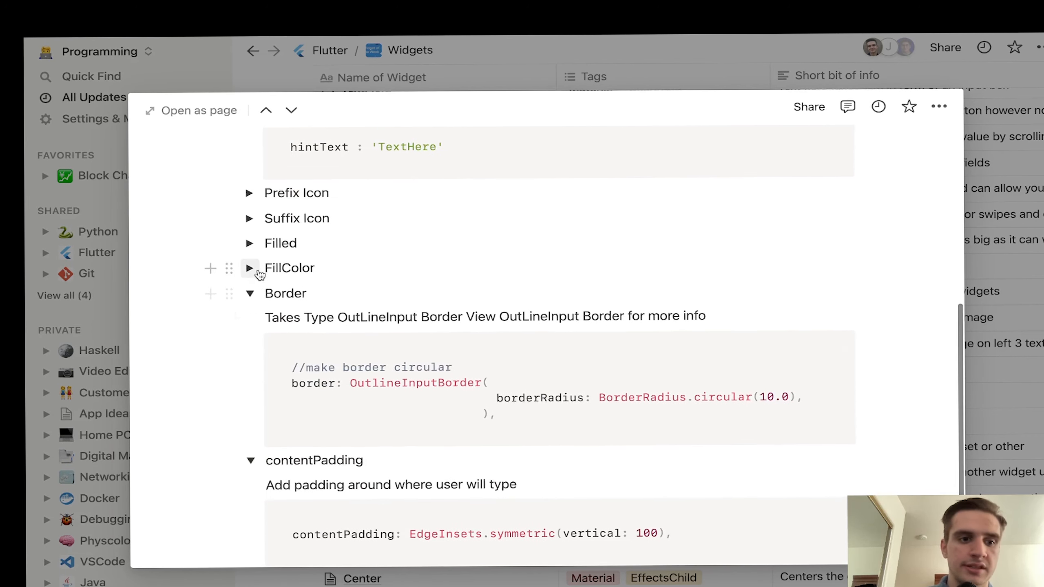
{"action": "scroll", "coordinate": [259, 278], "scroll_direction": "down", "scroll_amount": 2}
{"action": "scroll", "coordinate": [258, 282], "scroll_direction": "up", "scroll_amount": 1}
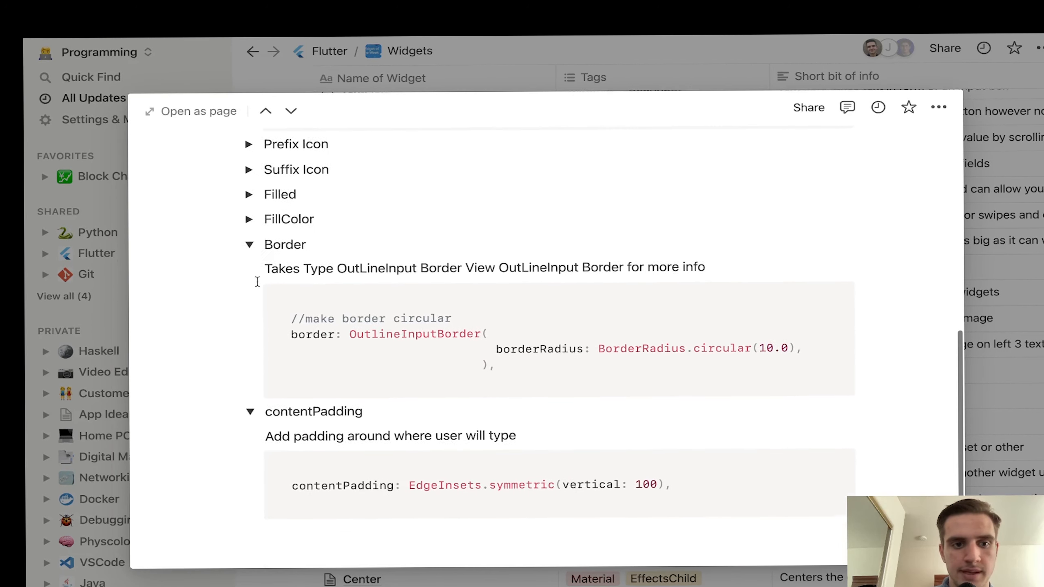
{"action": "left_click_drag", "start_coordinate": [272, 267], "coordinate": [731, 210]}
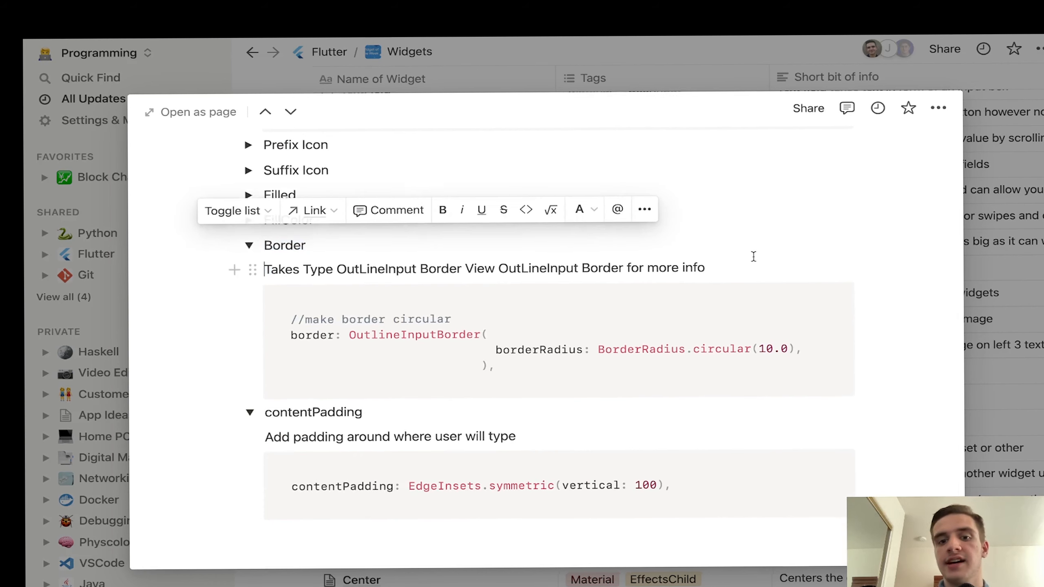
{"action": "left_click", "coordinate": [740, 261]}
{"action": "key", "text": "Return"}
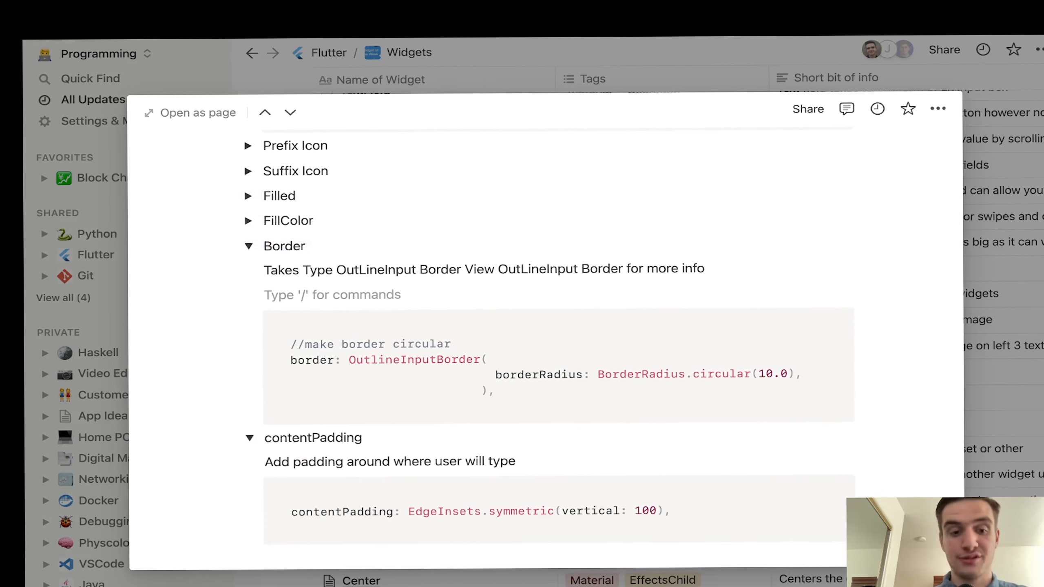
{"action": "type", "text": "/code"}
{"action": "key", "text": "Return"}
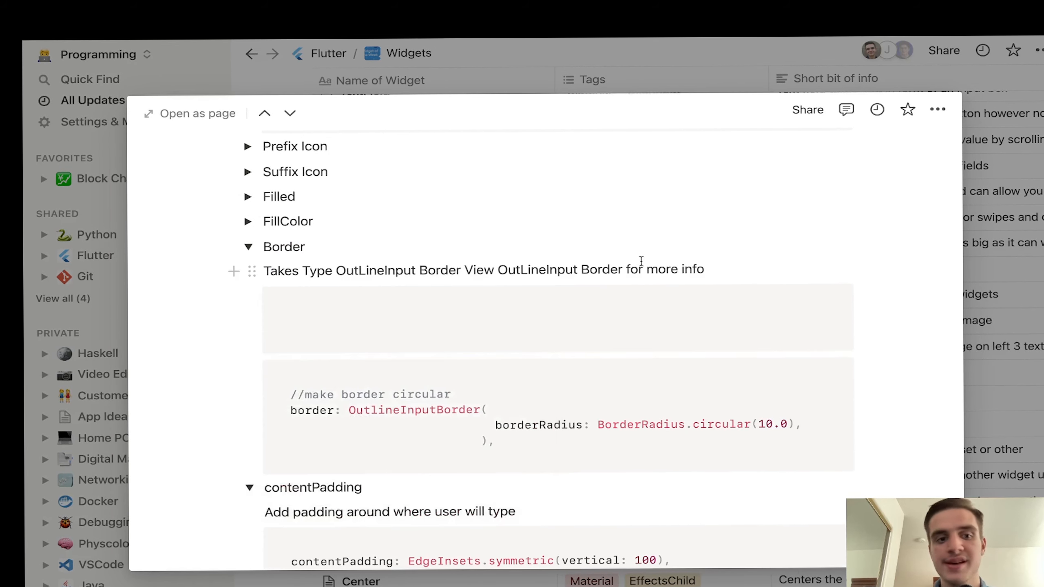
{"action": "left_click", "coordinate": [298, 301]}
{"action": "scroll", "coordinate": [311, 428], "scroll_direction": "down", "scroll_amount": 10}
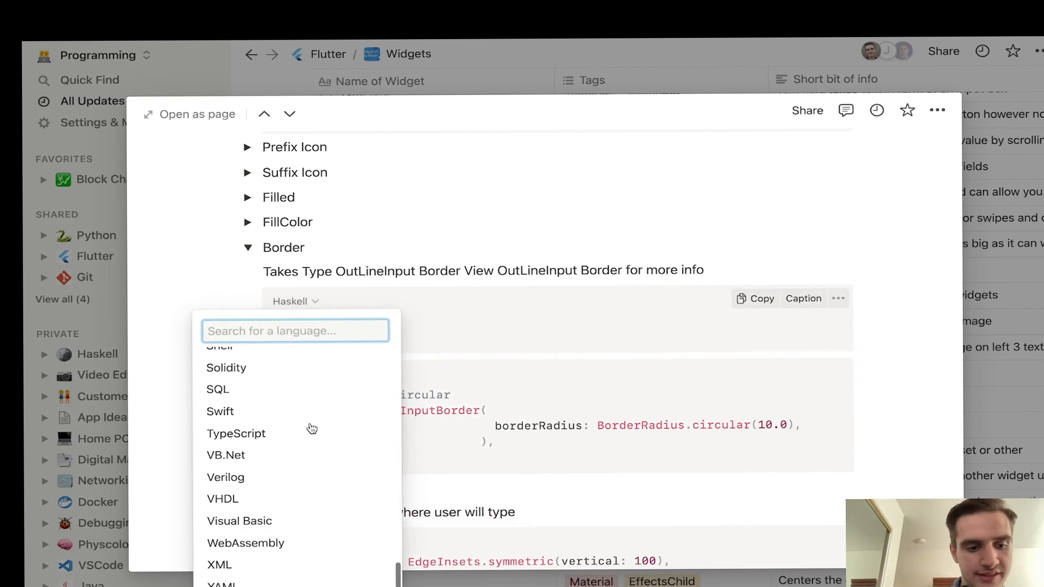
{"action": "scroll", "coordinate": [311, 428], "scroll_direction": "up", "scroll_amount": 15}
{"action": "scroll", "coordinate": [311, 427], "scroll_direction": "down", "scroll_amount": 10}
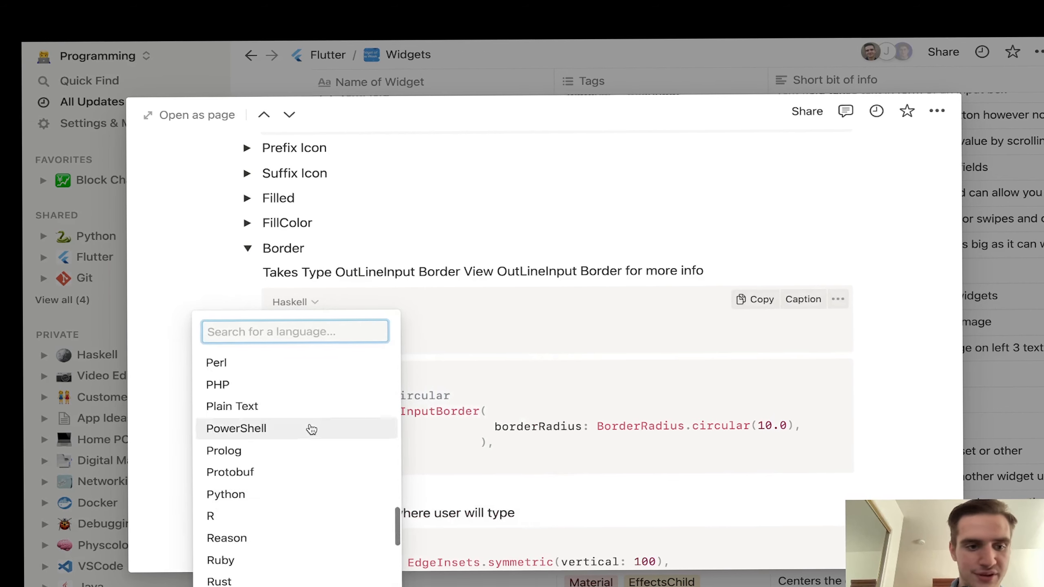
{"action": "scroll", "coordinate": [311, 427], "scroll_direction": "down", "scroll_amount": 5}
{"action": "left_click", "coordinate": [517, 273]}
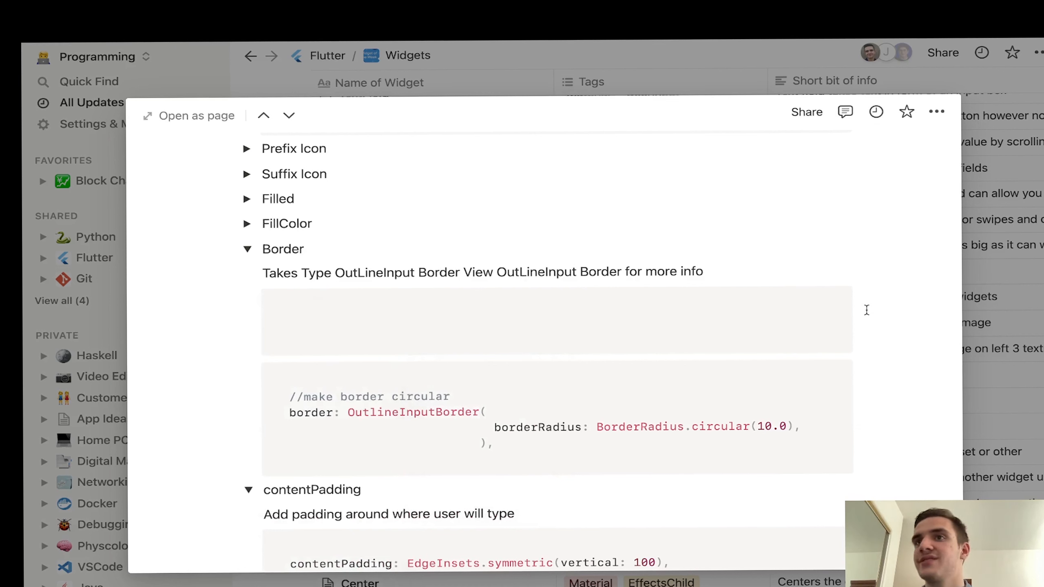
{"action": "left_click_drag", "start_coordinate": [881, 309], "coordinate": [560, 294]}
{"action": "key", "text": "BackSpace"}
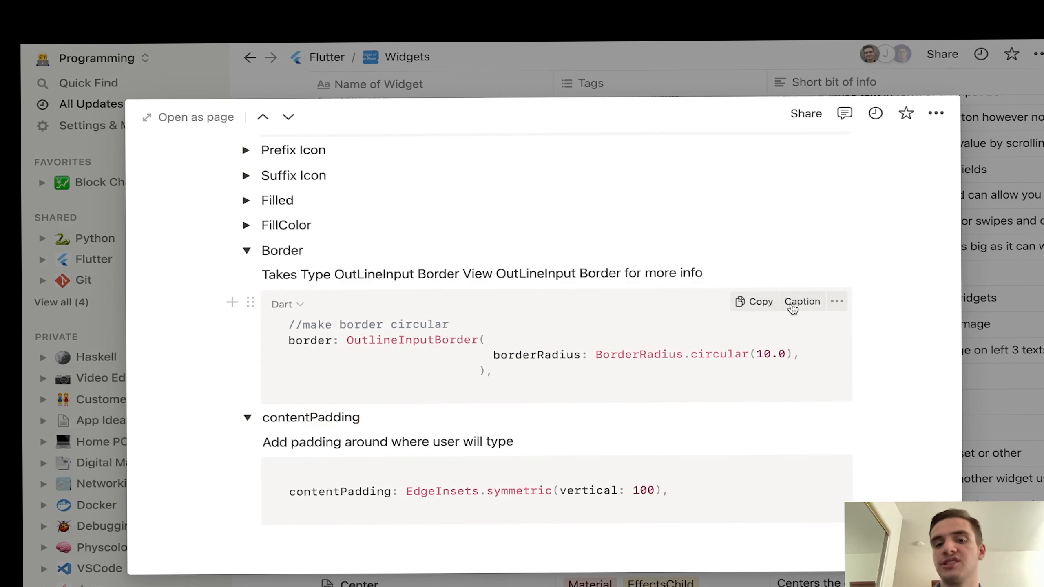
{"action": "left_click", "coordinate": [801, 303]}
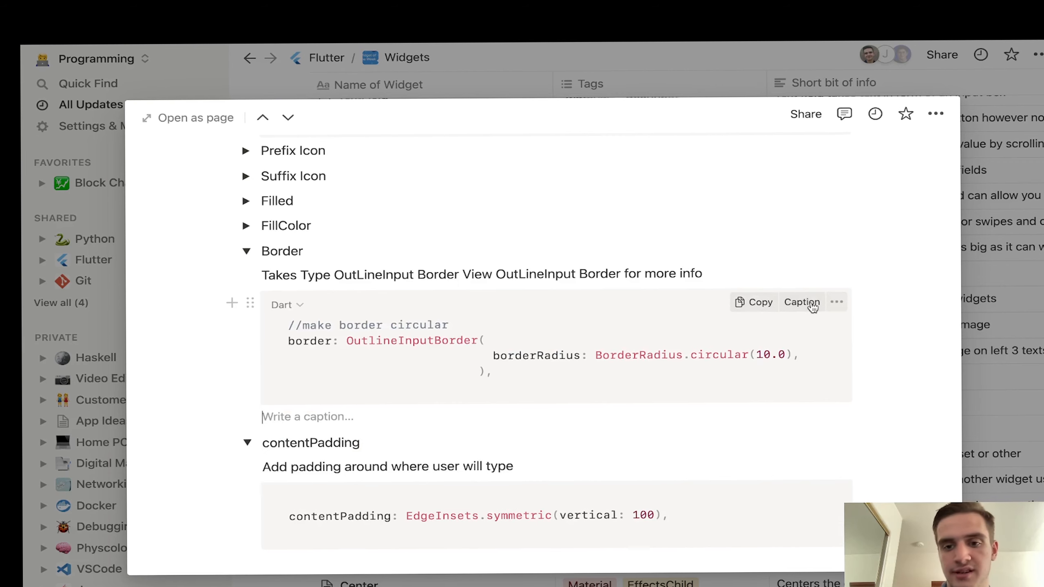
{"action": "left_click", "coordinate": [833, 305]}
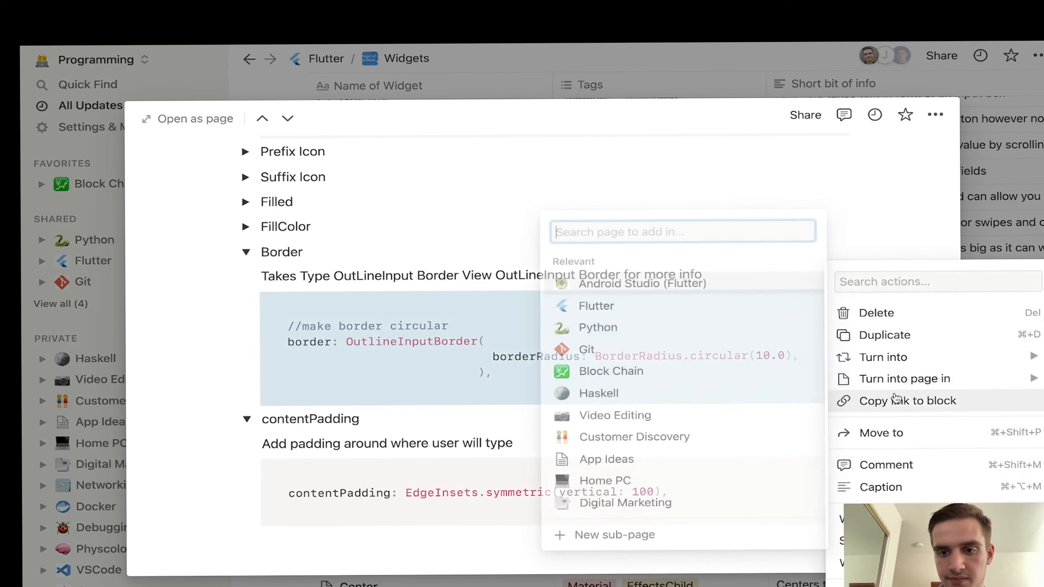
{"action": "key", "text": "Escape"}
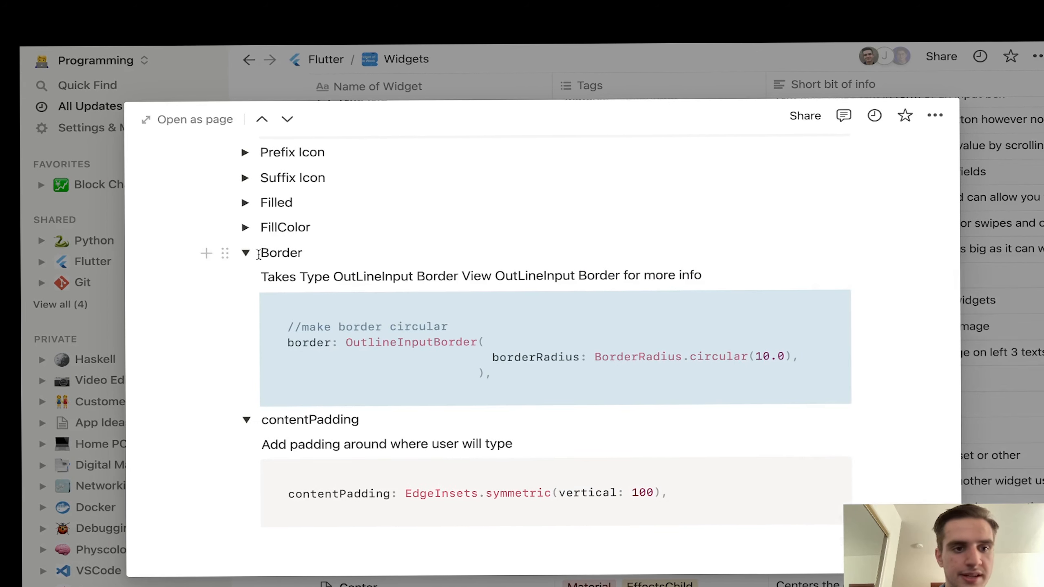
{"action": "left_click", "coordinate": [259, 254]}
{"action": "scroll", "coordinate": [258, 255], "scroll_direction": "up", "scroll_amount": 10}
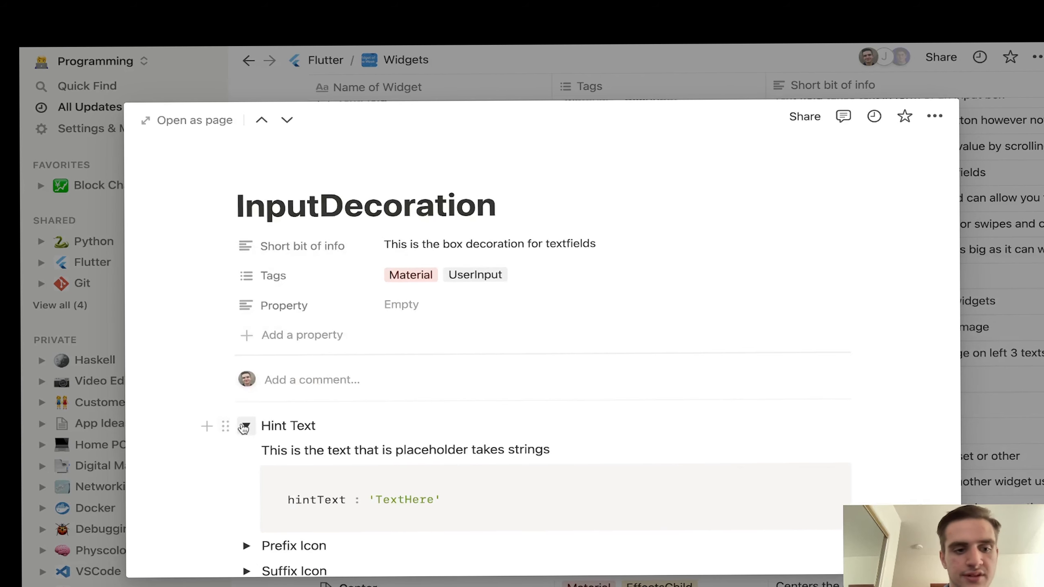
Step: Collapse Hint Text, glance at contentPadding, expand Filled, then close the InputDecoration preview
{"action": "left_click", "coordinate": [245, 427]}
{"action": "scroll", "coordinate": [247, 473], "scroll_direction": "down", "scroll_amount": 3}
{"action": "left_click", "coordinate": [246, 421]}
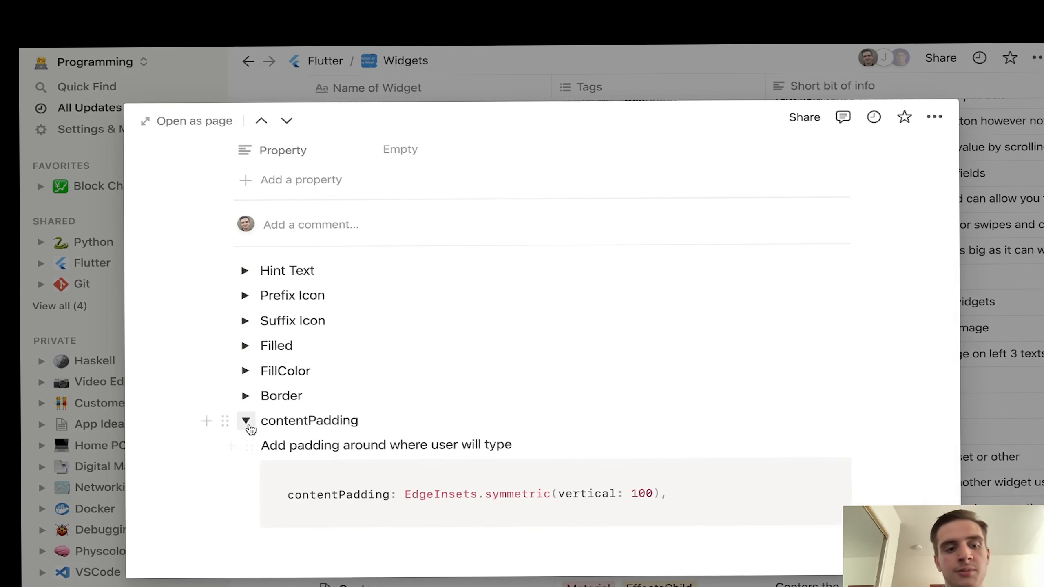
{"action": "left_click", "coordinate": [246, 421]}
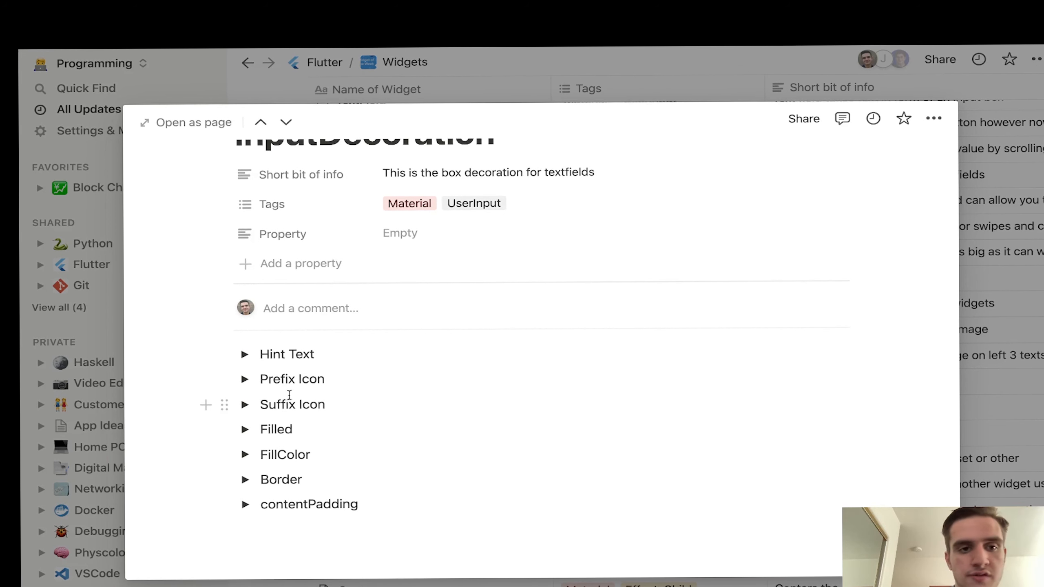
{"action": "scroll", "coordinate": [290, 395], "scroll_direction": "up", "scroll_amount": 3}
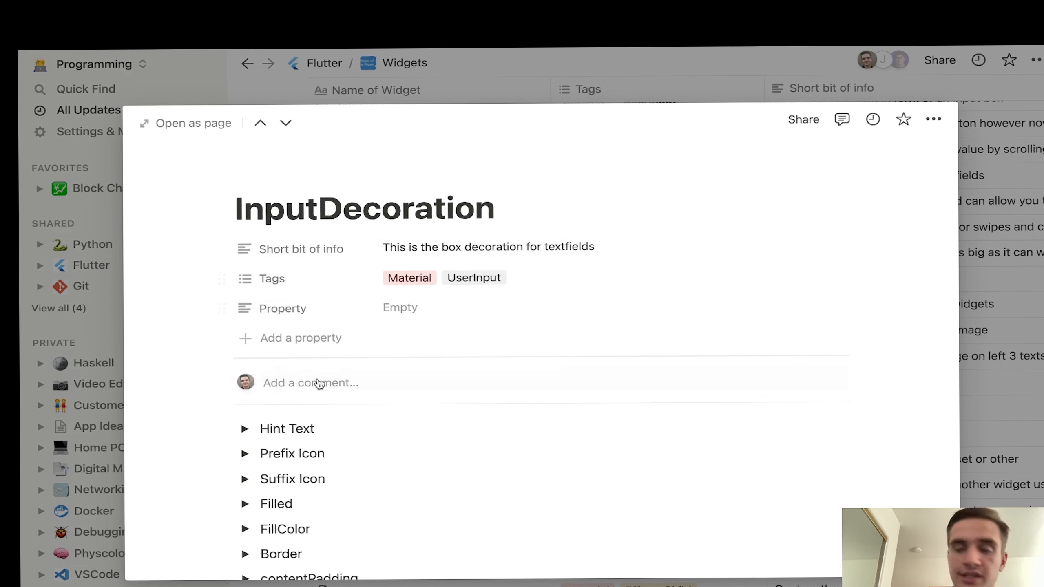
{"action": "left_click", "coordinate": [245, 504]}
{"action": "scroll", "coordinate": [284, 438], "scroll_direction": "down", "scroll_amount": 4}
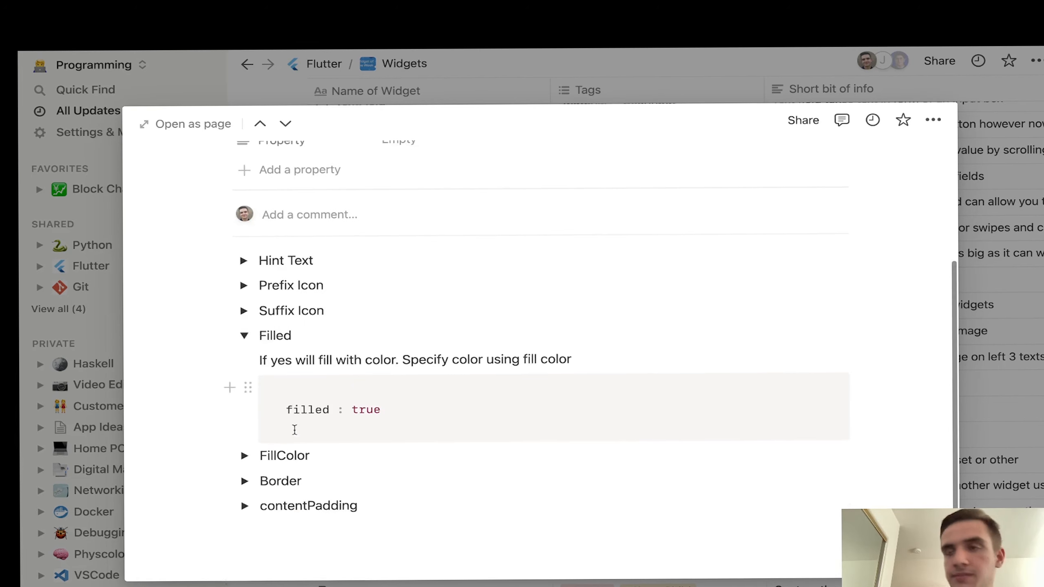
{"action": "left_click", "coordinate": [1023, 188]}
{"action": "scroll", "coordinate": [652, 227], "scroll_direction": "up", "scroll_amount": 6}
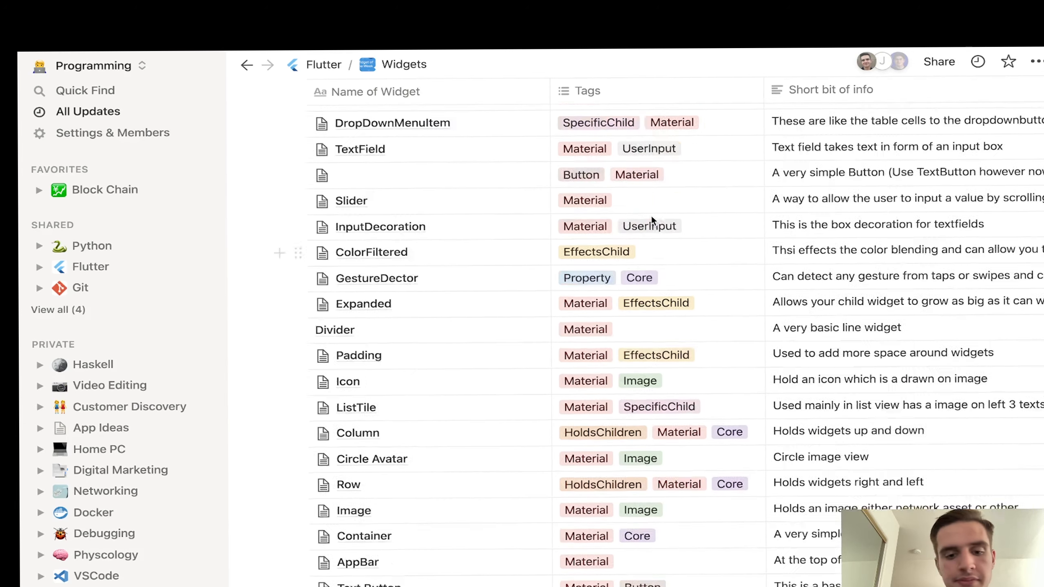
Step: Go back to the Flutter page and open Issues Overcame to browse its table of solved issues
{"action": "left_click", "coordinate": [322, 65]}
{"action": "scroll", "coordinate": [370, 444], "scroll_direction": "down", "scroll_amount": 3}
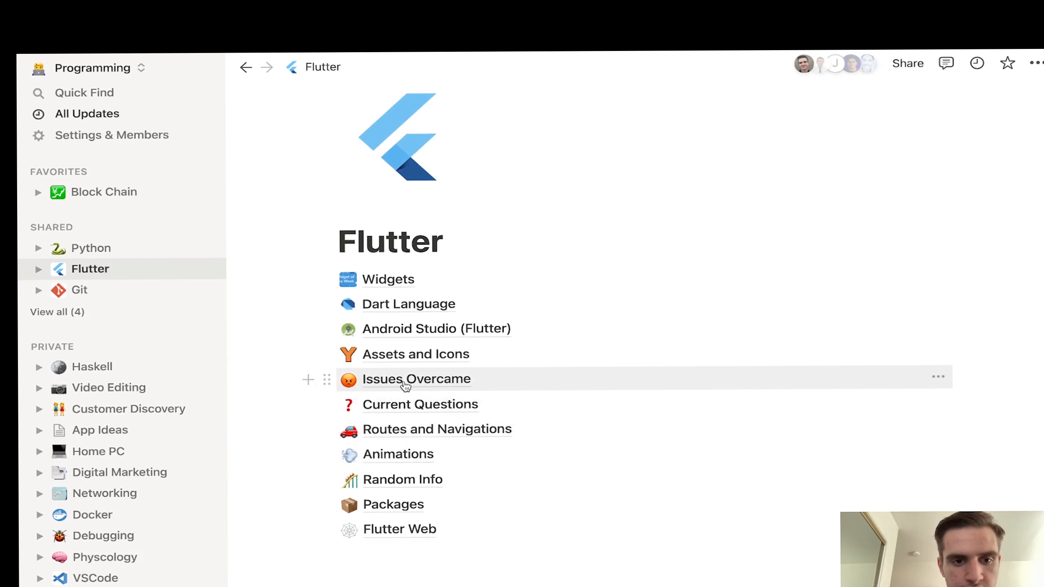
{"action": "left_click", "coordinate": [405, 382]}
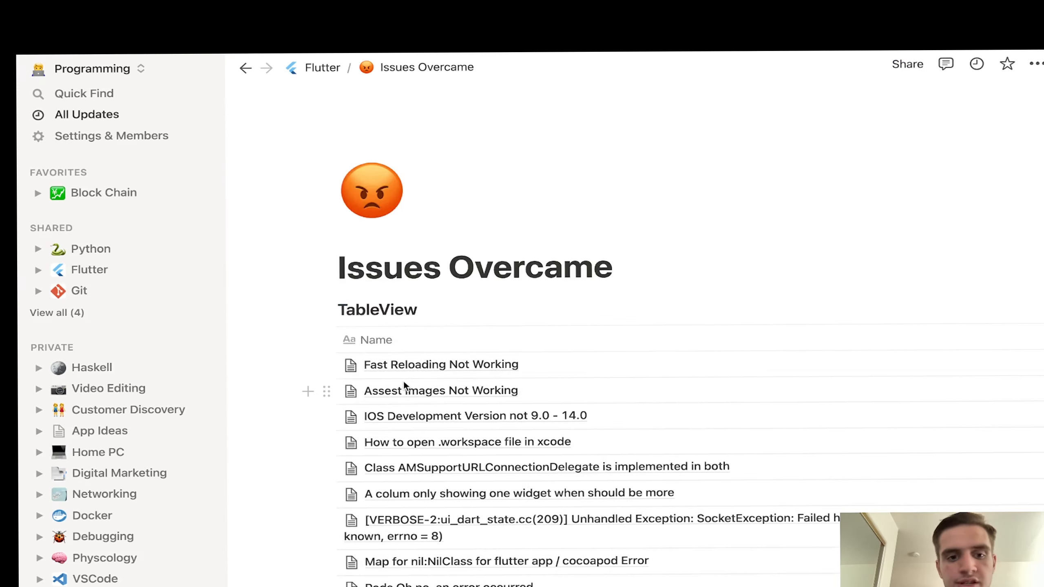
{"action": "scroll", "coordinate": [656, 511], "scroll_direction": "down", "scroll_amount": 10}
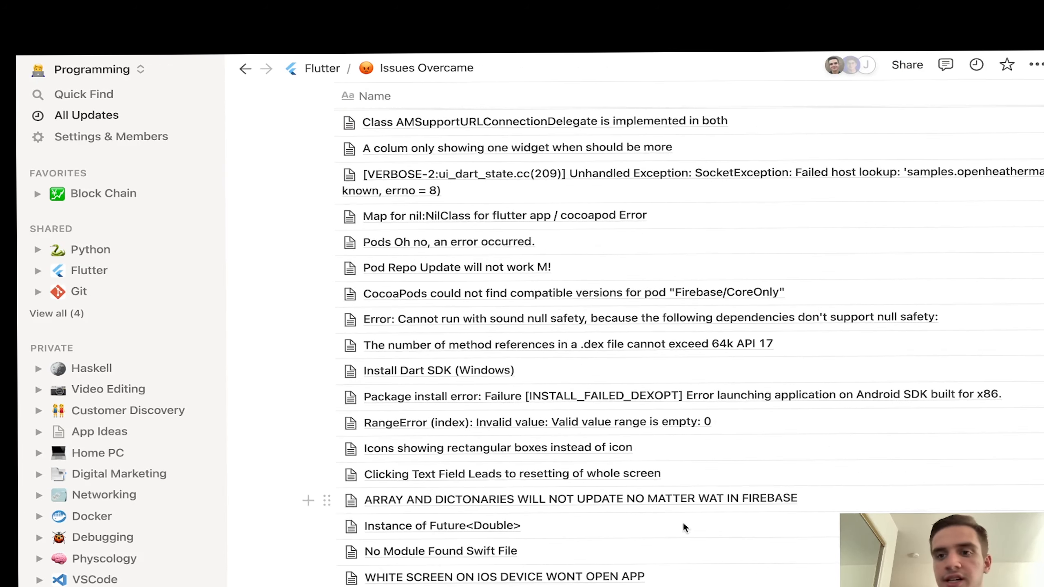
{"action": "scroll", "coordinate": [725, 364], "scroll_direction": "left", "scroll_amount": 2}
{"action": "scroll", "coordinate": [724, 364], "scroll_direction": "up", "scroll_amount": 2}
{"action": "scroll", "coordinate": [725, 364], "scroll_direction": "up", "scroll_amount": 10}
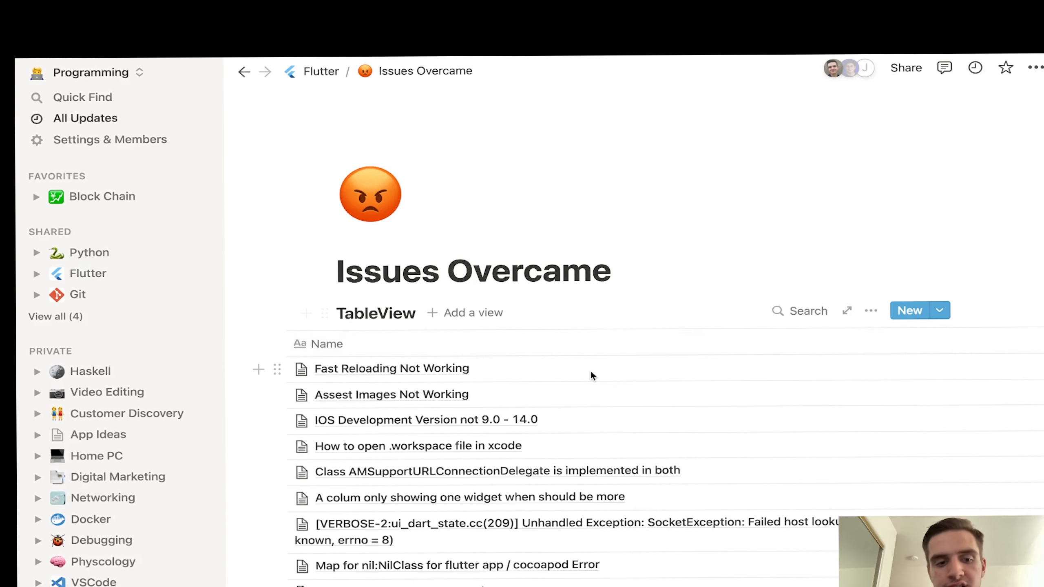
Step: Search the Issues Overcame table for 'pod' and open the Pod Install failed entry
{"action": "left_click", "coordinate": [801, 311]}
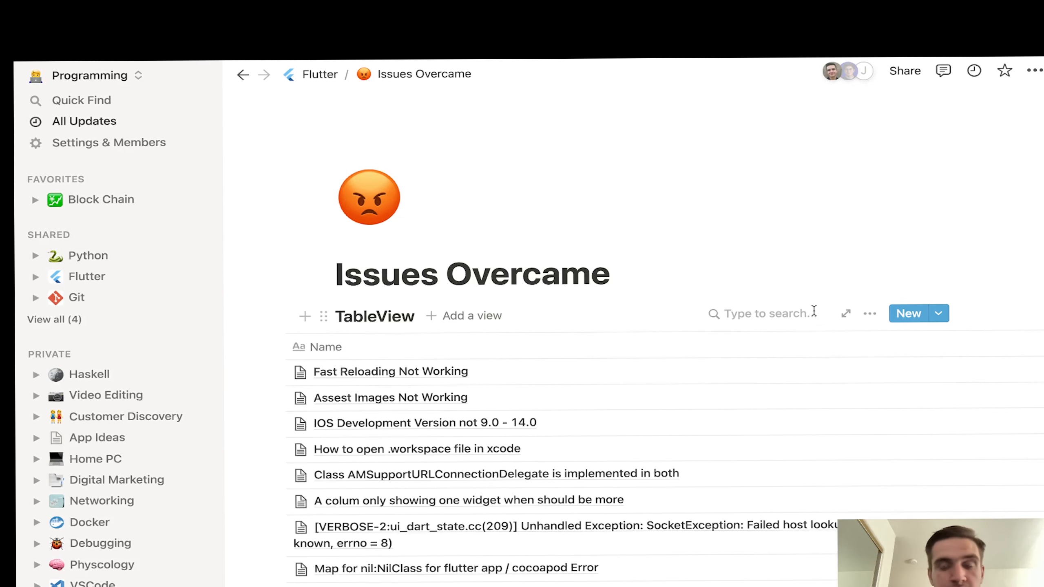
{"action": "type", "text": "pod"}
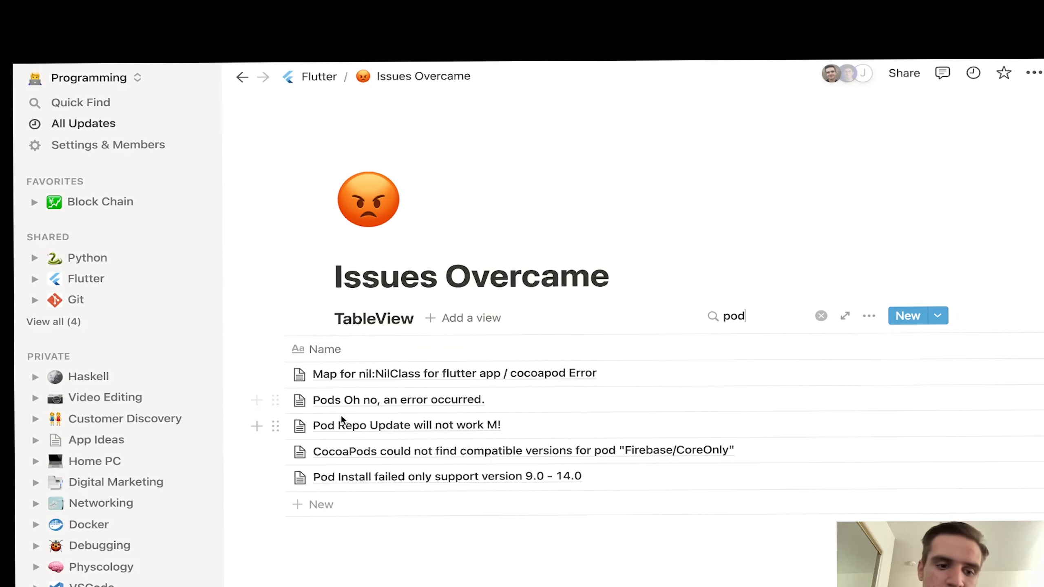
{"action": "scroll", "coordinate": [600, 425], "scroll_direction": "right", "scroll_amount": 2}
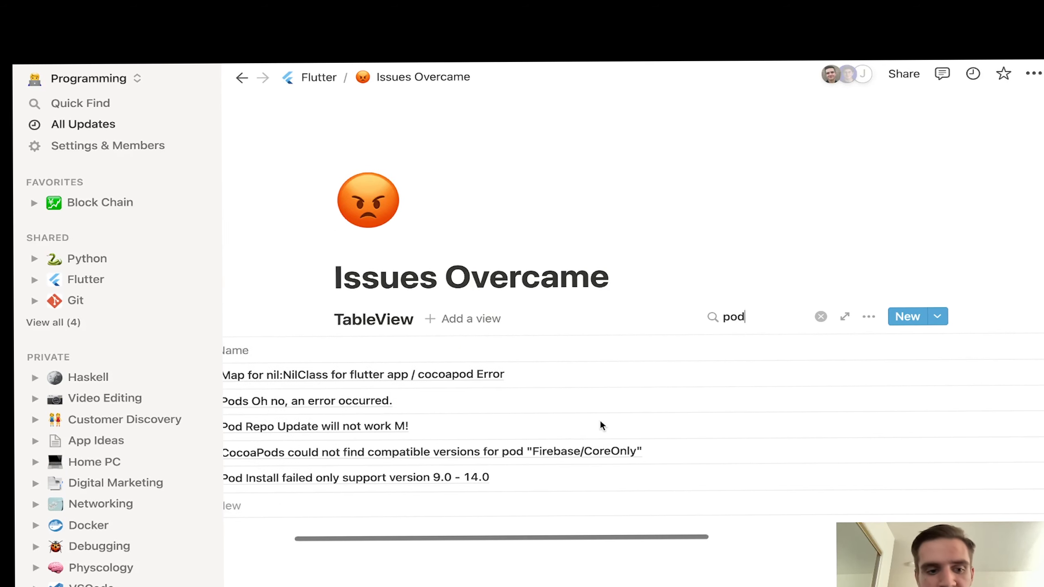
{"action": "scroll", "coordinate": [576, 436], "scroll_direction": "left", "scroll_amount": 3}
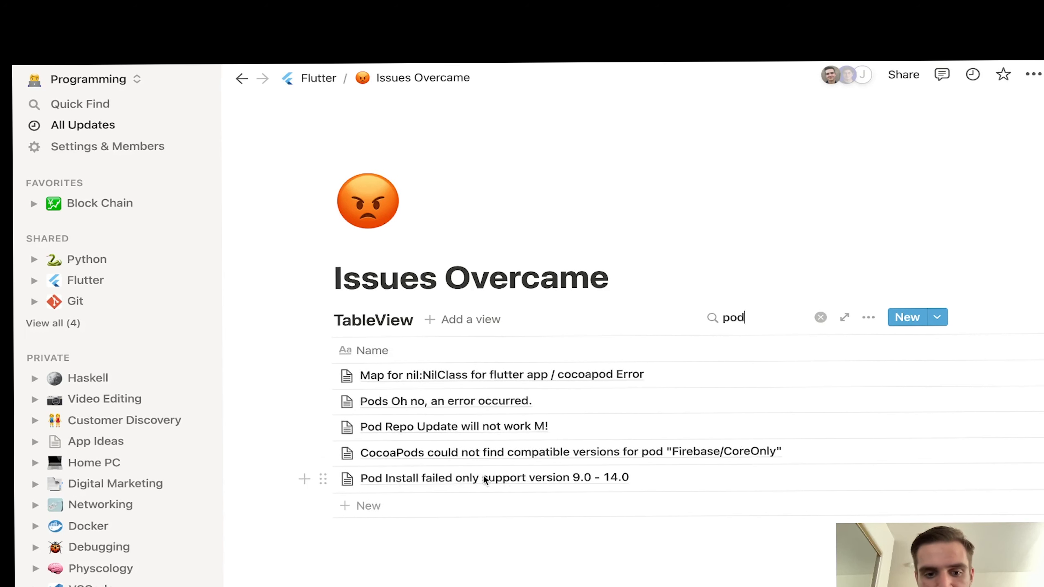
{"action": "scroll", "coordinate": [617, 460], "scroll_direction": "right", "scroll_amount": 5}
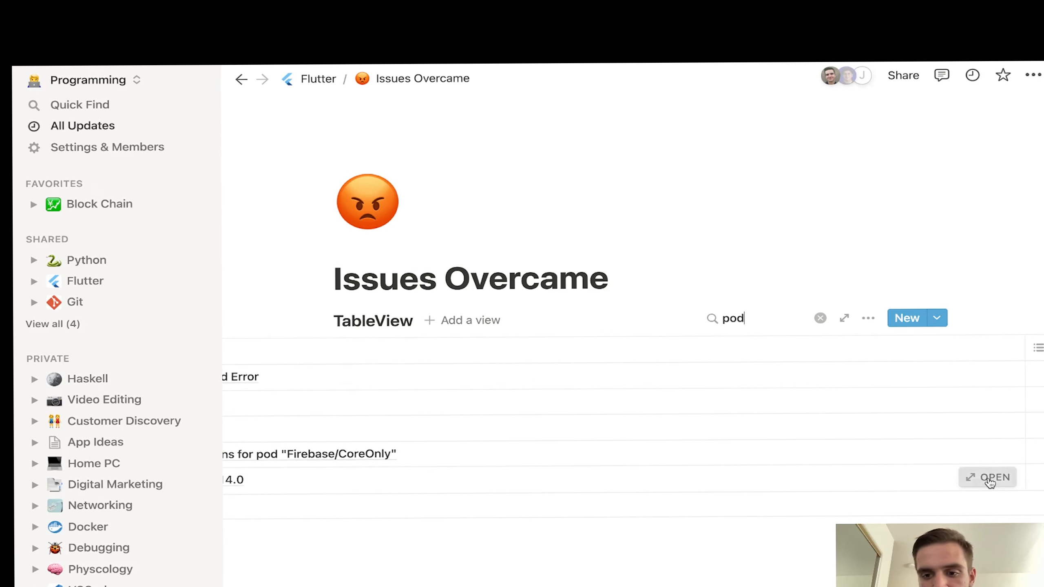
{"action": "left_click", "coordinate": [990, 479]}
{"action": "scroll", "coordinate": [506, 448], "scroll_direction": "down", "scroll_amount": 3}
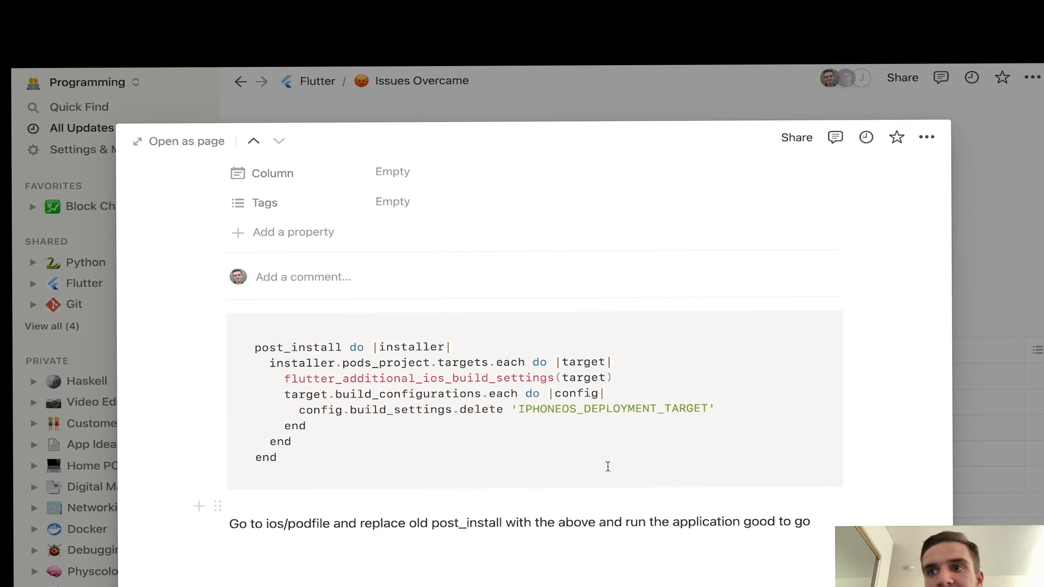
{"action": "left_click", "coordinate": [1011, 422]}
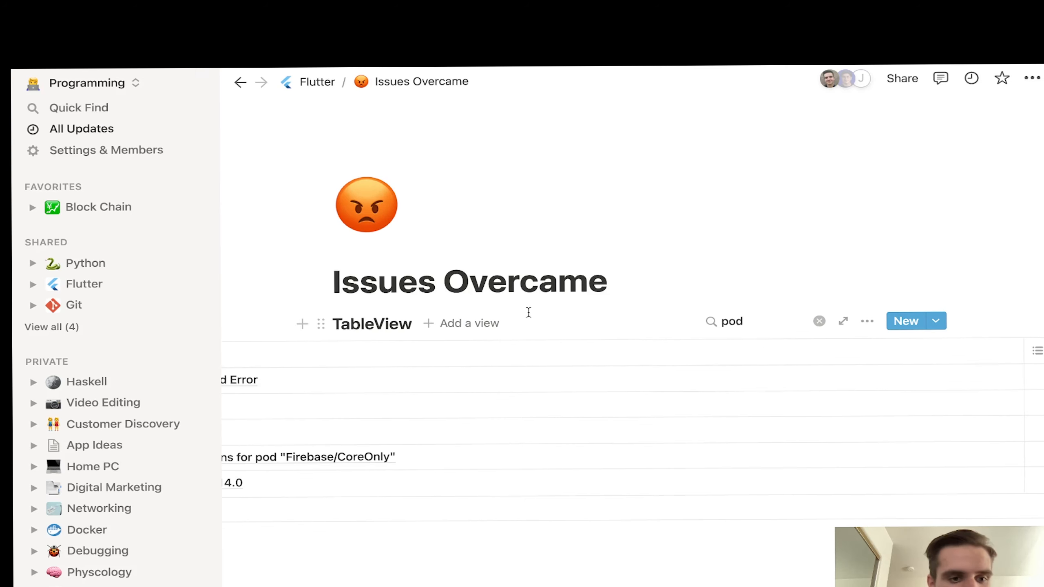
{"action": "key", "text": "ctrl+Left"}
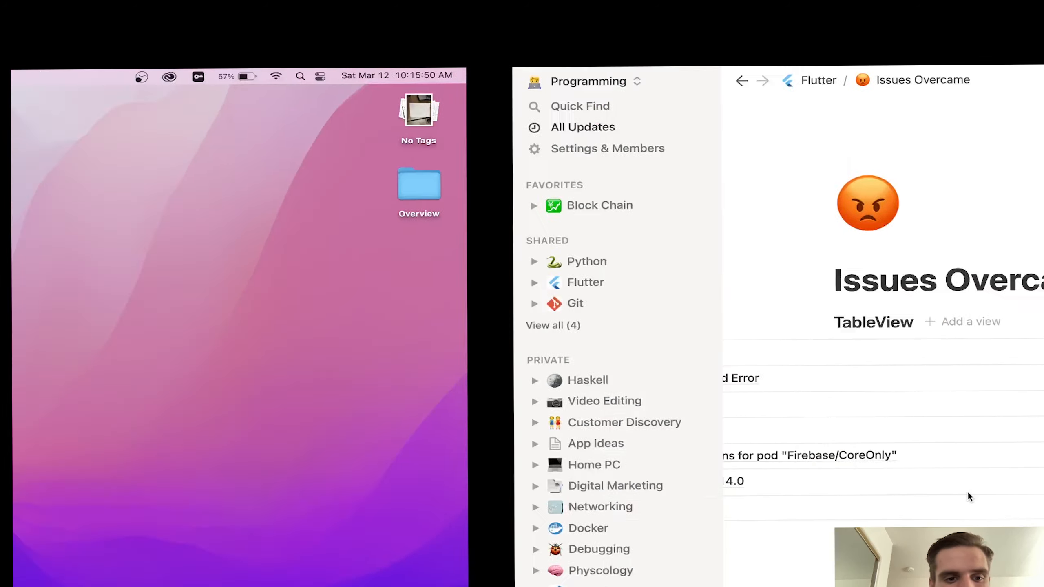
{"action": "key", "text": "ctrl+Right"}
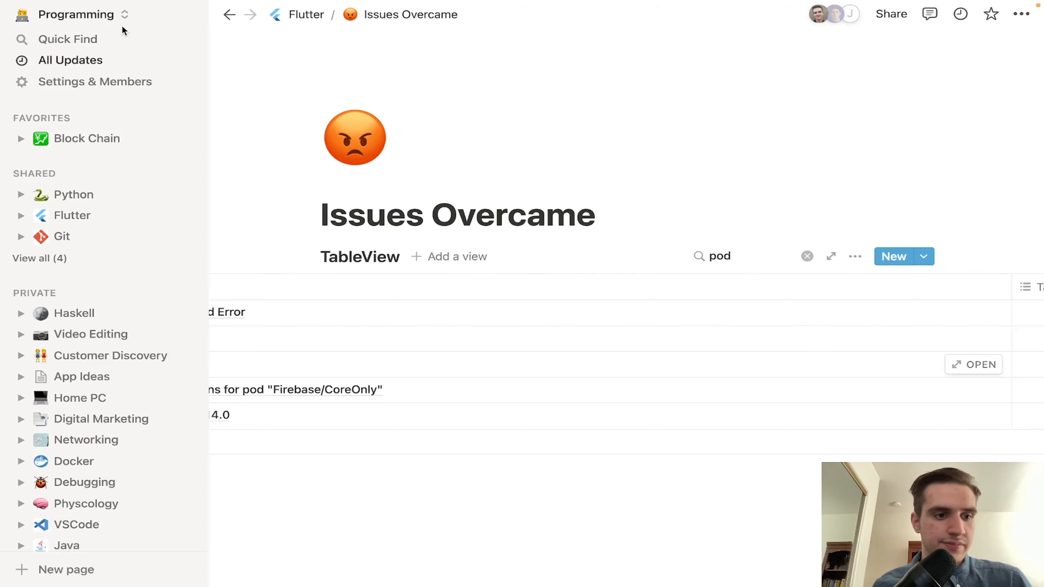
Step: Go to Video Editing > PremierePro and read How to Create Project in a peek view
{"action": "left_click", "coordinate": [77, 335]}
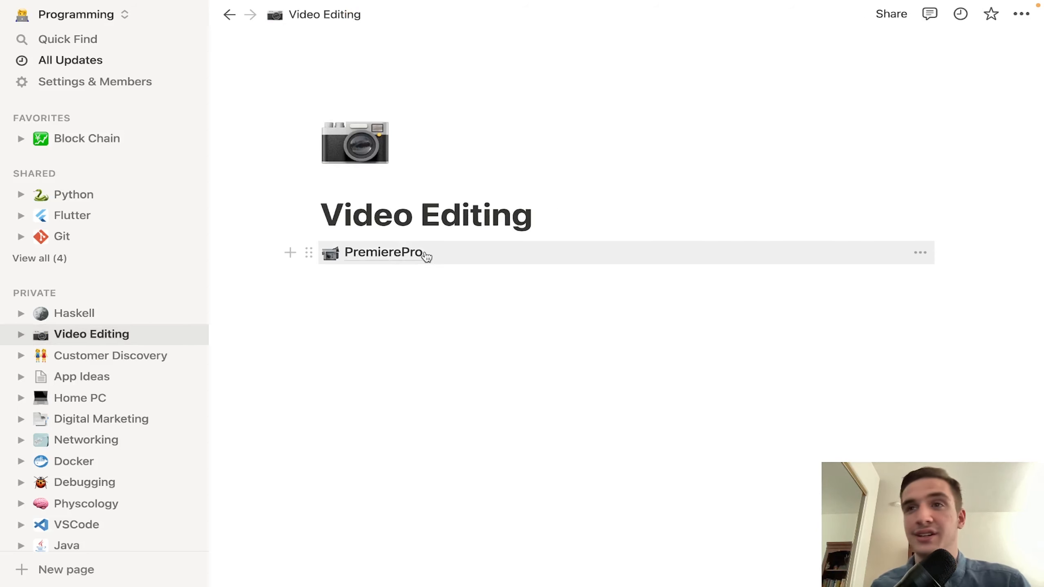
{"action": "left_click", "coordinate": [392, 252]}
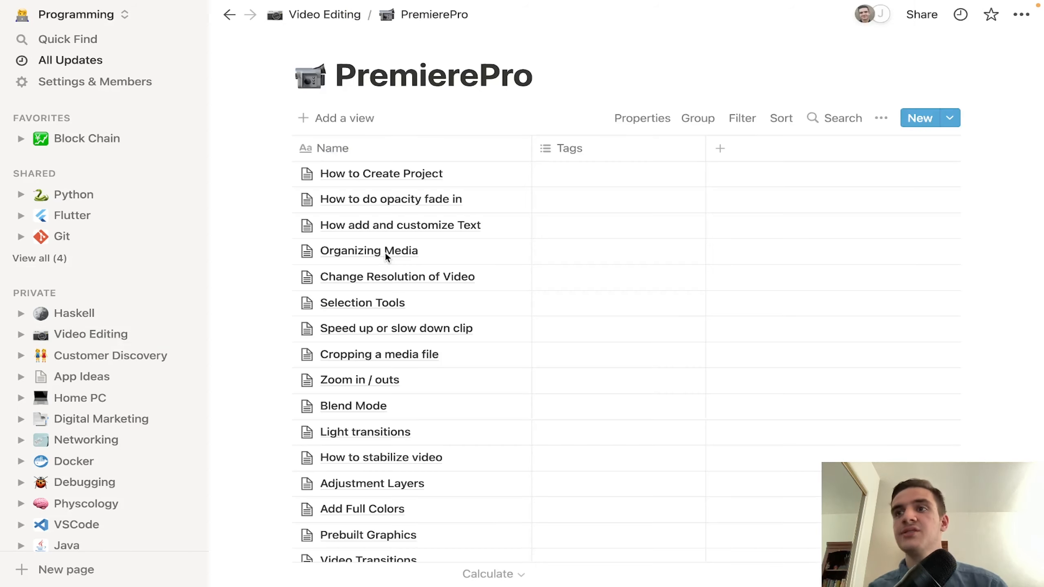
{"action": "left_click", "coordinate": [494, 172]}
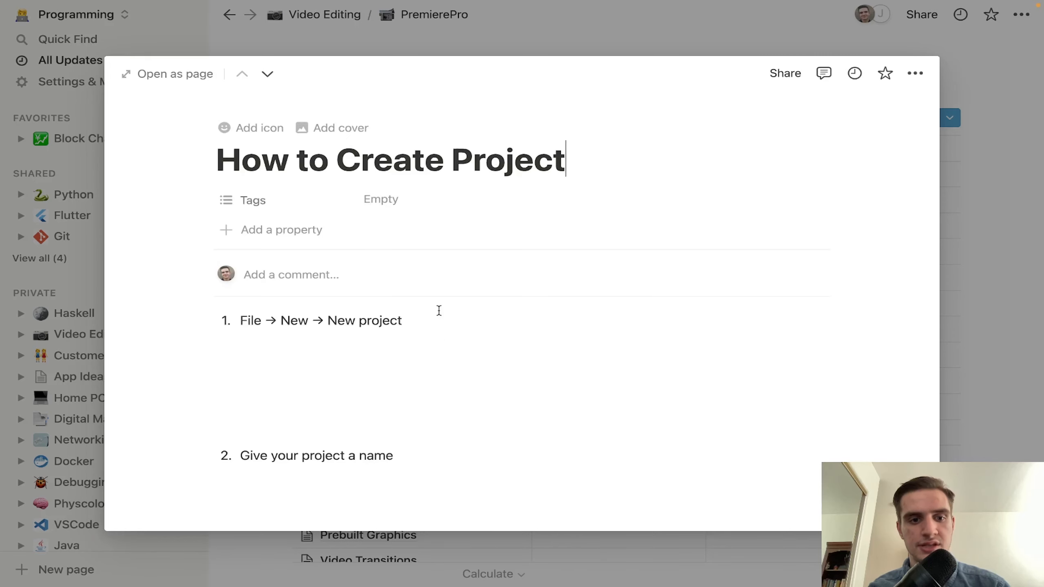
{"action": "scroll", "coordinate": [439, 311], "scroll_direction": "down", "scroll_amount": 5}
{"action": "scroll", "coordinate": [440, 314], "scroll_direction": "up", "scroll_amount": 5}
{"action": "scroll", "coordinate": [385, 395], "scroll_direction": "down", "scroll_amount": 15}
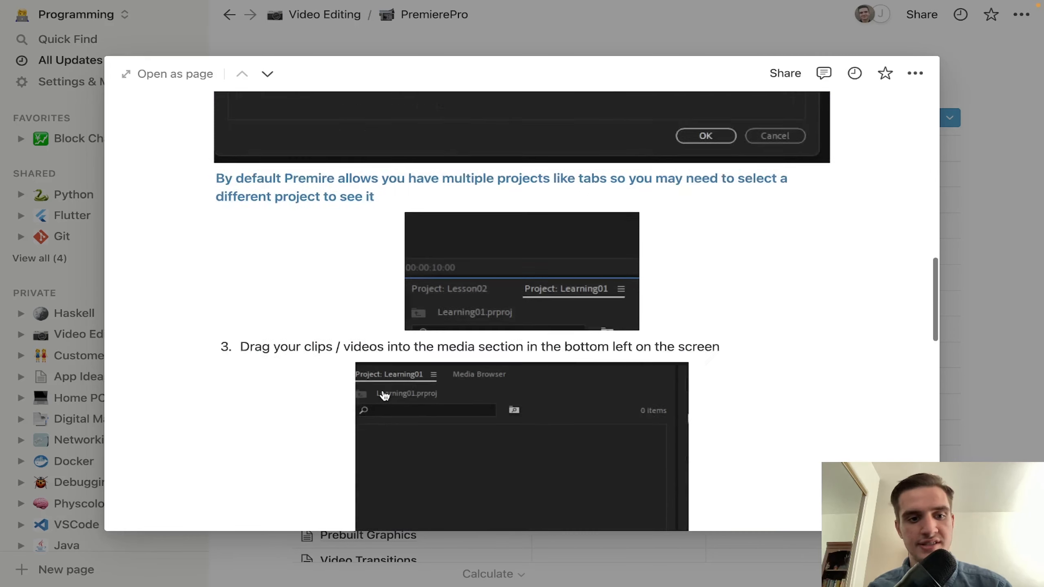
{"action": "scroll", "coordinate": [384, 395], "scroll_direction": "down", "scroll_amount": 15}
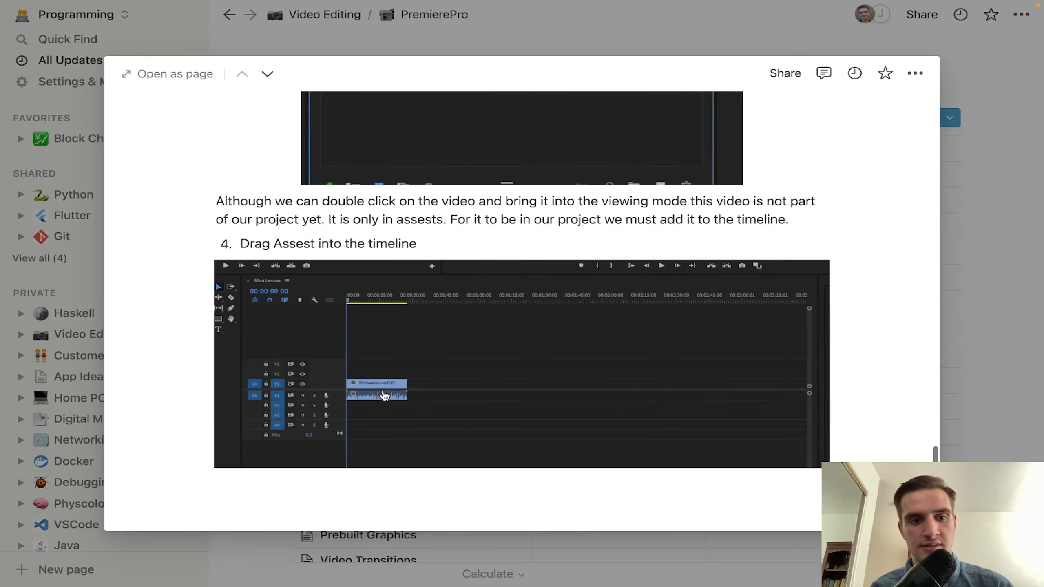
{"action": "scroll", "coordinate": [419, 270], "scroll_direction": "up", "scroll_amount": 10}
{"action": "scroll", "coordinate": [419, 270], "scroll_direction": "down", "scroll_amount": 9}
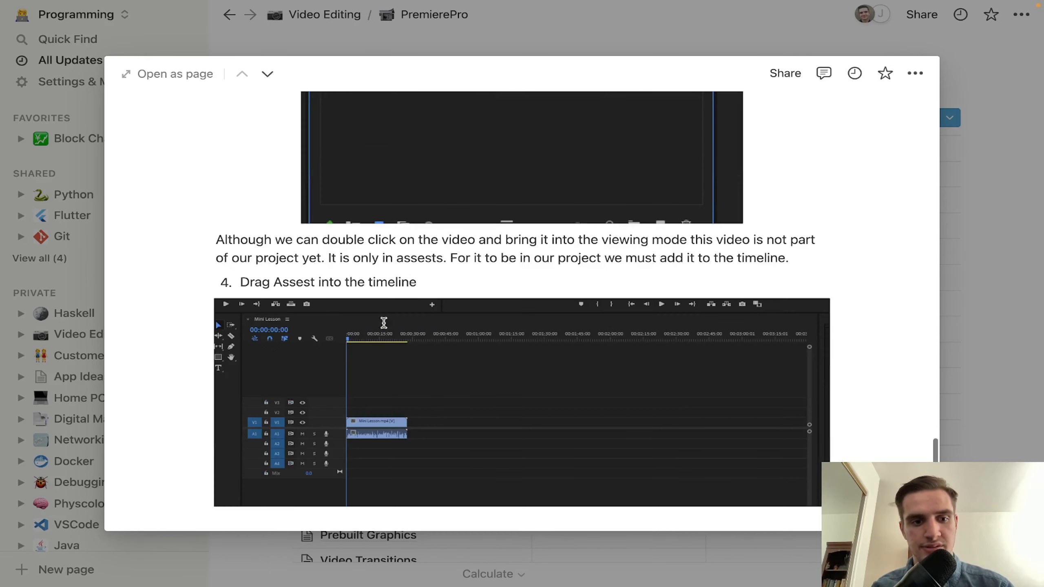
{"action": "left_click", "coordinate": [253, 511]}
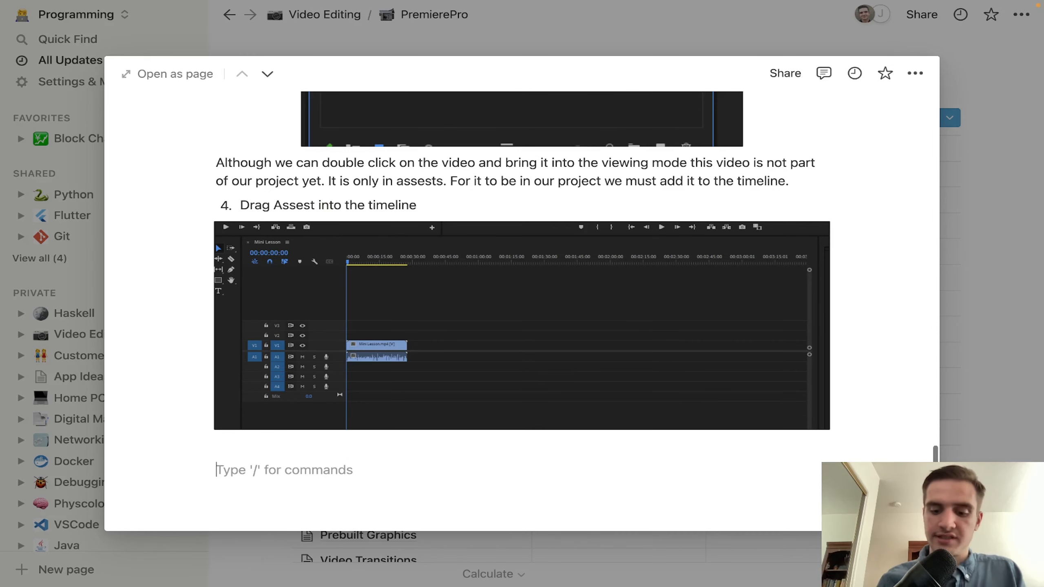
{"action": "type", "text": "/imag"}
{"action": "key", "text": "Return"}
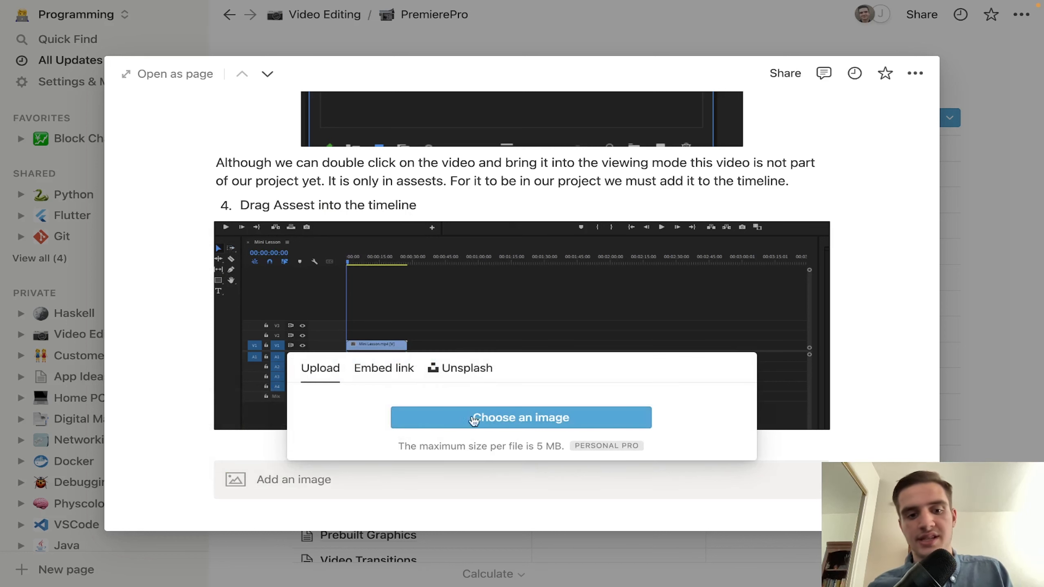
{"action": "left_click", "coordinate": [459, 368]}
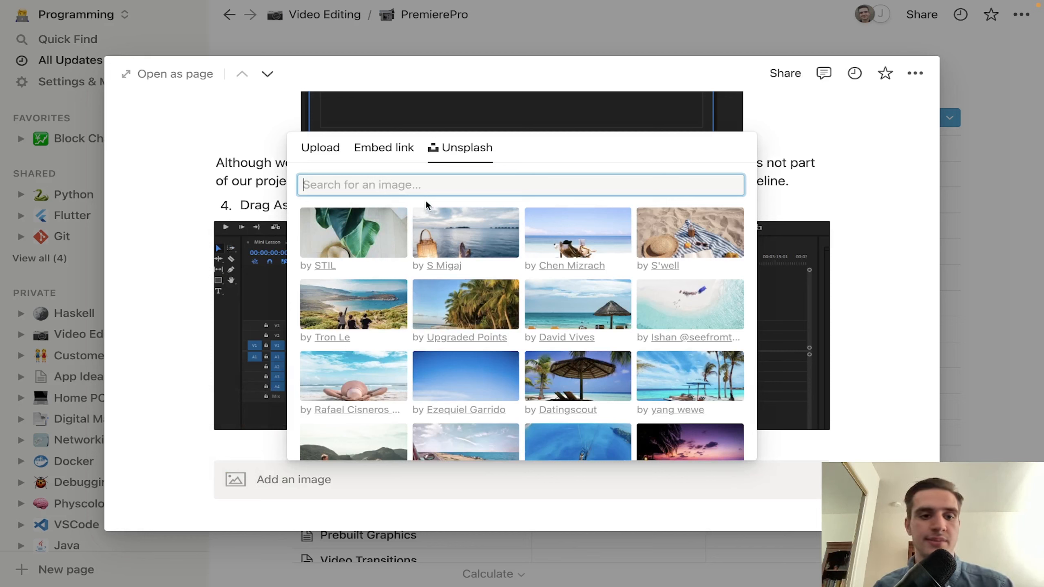
{"action": "type", "text": "adobe premire"}
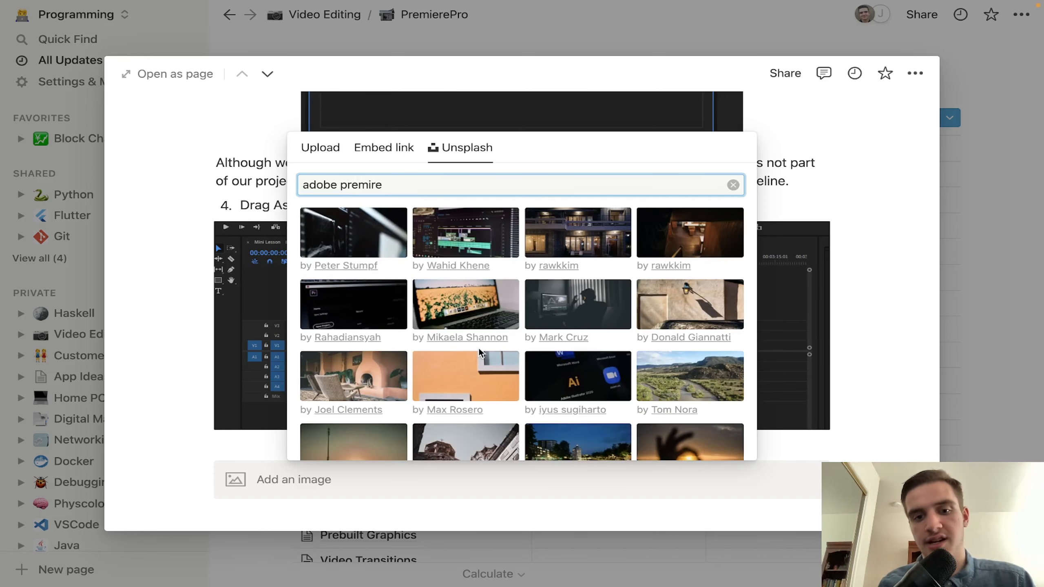
{"action": "scroll", "coordinate": [480, 348], "scroll_direction": "down", "scroll_amount": 4}
{"action": "left_click", "coordinate": [786, 467]}
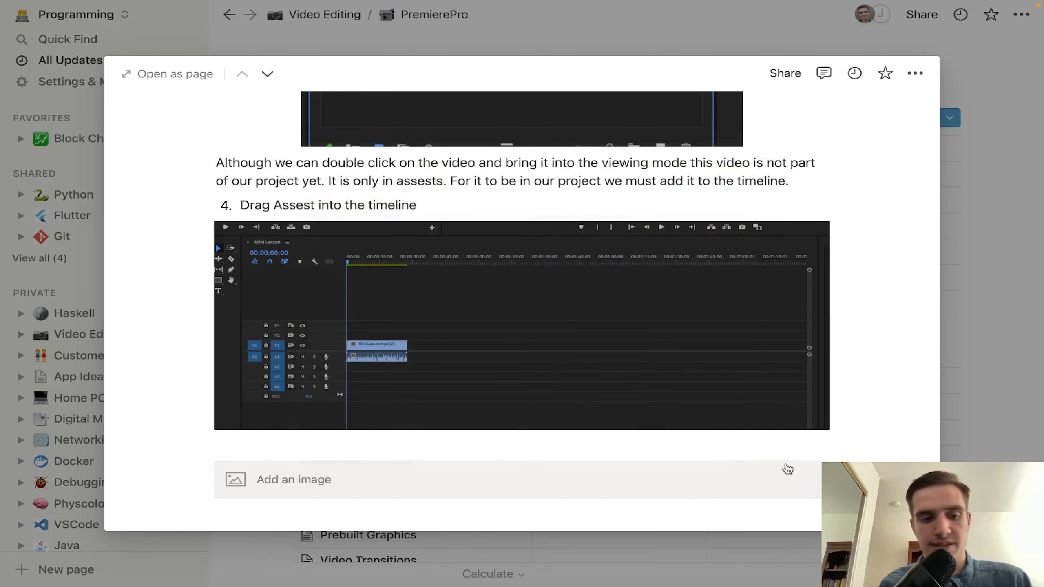
{"action": "key", "text": "BackSpace"}
{"action": "key", "text": "BackSpace"}
{"action": "scroll", "coordinate": [589, 373], "scroll_direction": "up", "scroll_amount": 15}
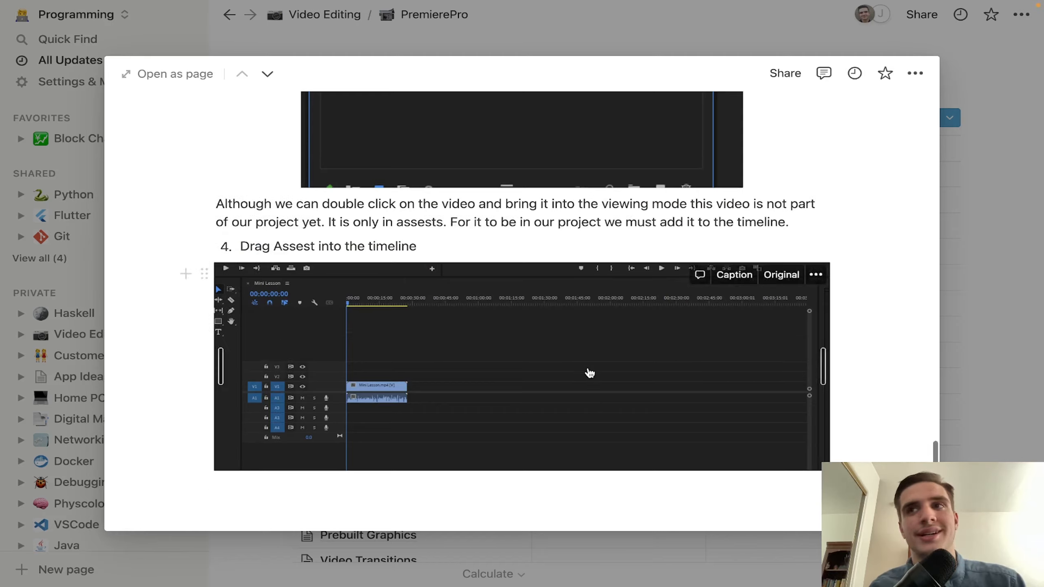
Step: Close the How to Create Project peek to return to the PremierePro list
{"action": "left_click", "coordinate": [998, 303]}
{"action": "scroll", "coordinate": [617, 263], "scroll_direction": "down", "scroll_amount": 8}
{"action": "scroll", "coordinate": [476, 228], "scroll_direction": "up", "scroll_amount": 10}
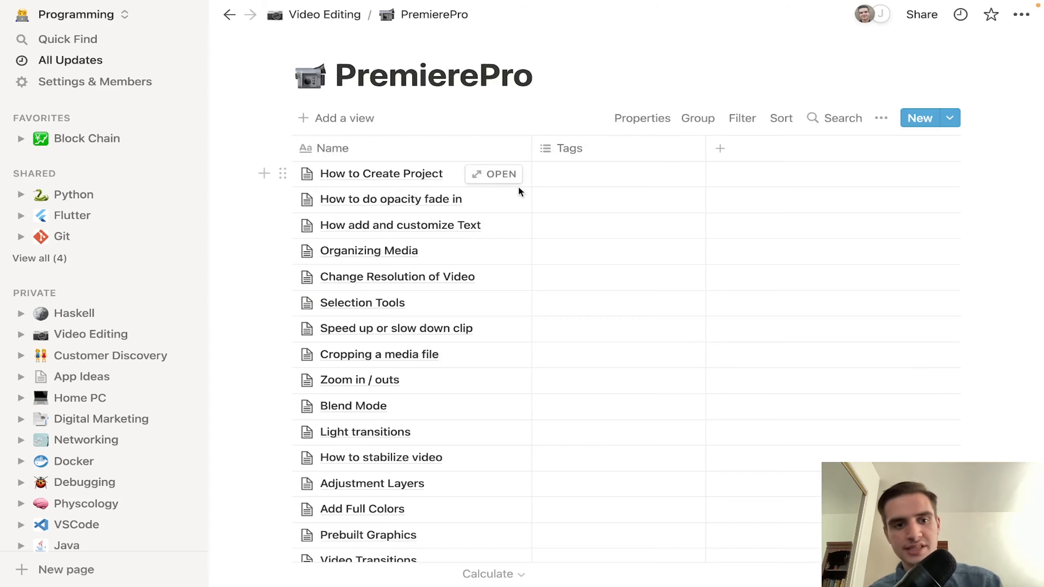
Step: Preview the Organizing Media entry, then dismiss it with Esc
{"action": "left_click", "coordinate": [484, 244]}
{"action": "scroll", "coordinate": [554, 408], "scroll_direction": "down", "scroll_amount": 10}
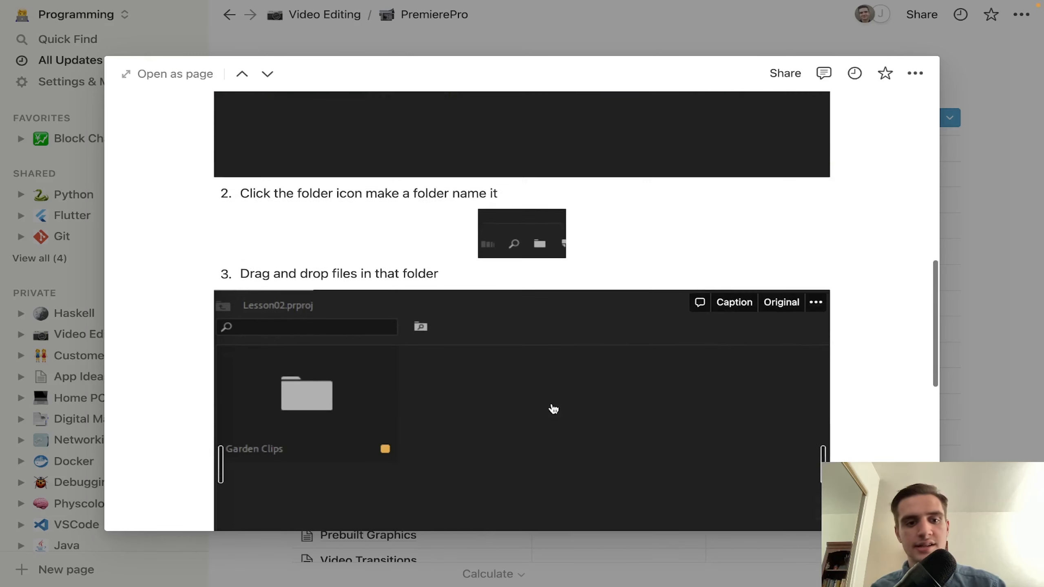
{"action": "scroll", "coordinate": [553, 408], "scroll_direction": "up", "scroll_amount": 10}
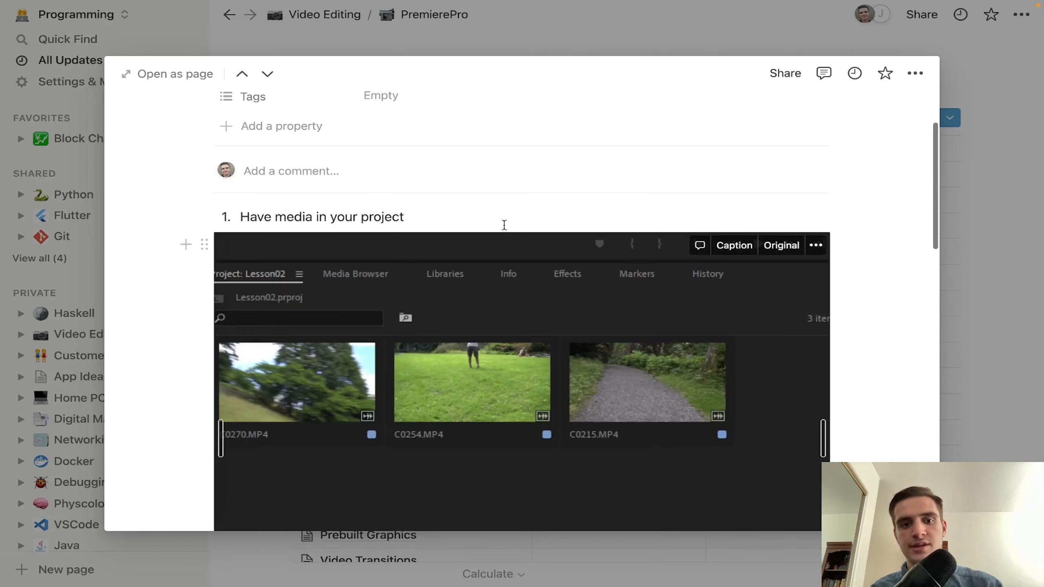
{"action": "key", "text": "Escape"}
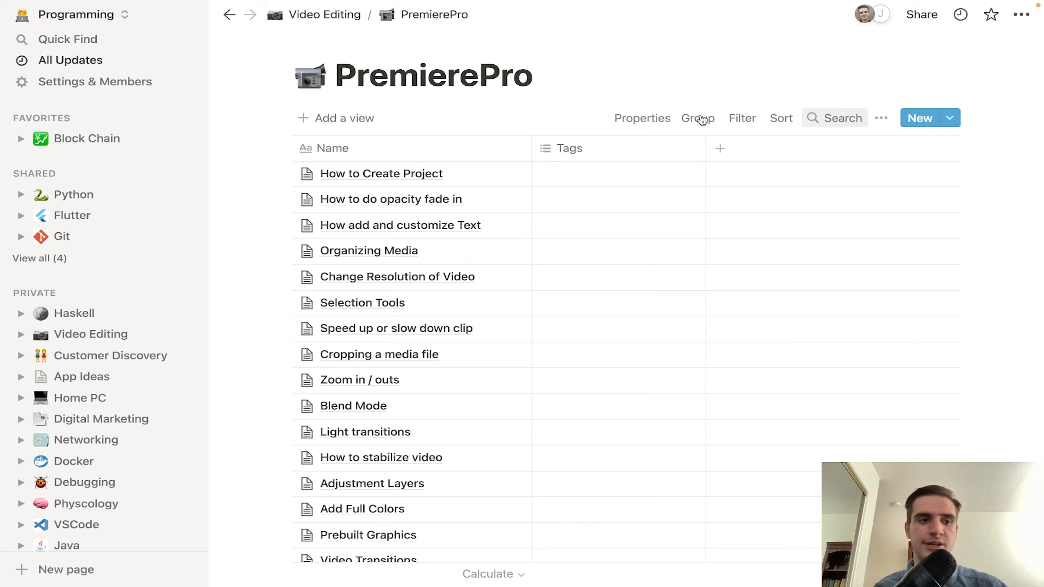
Step: Switch to the Projects workspace, collapse the How to use Notion toggle, and open Lois App
{"action": "left_click", "coordinate": [88, 15]}
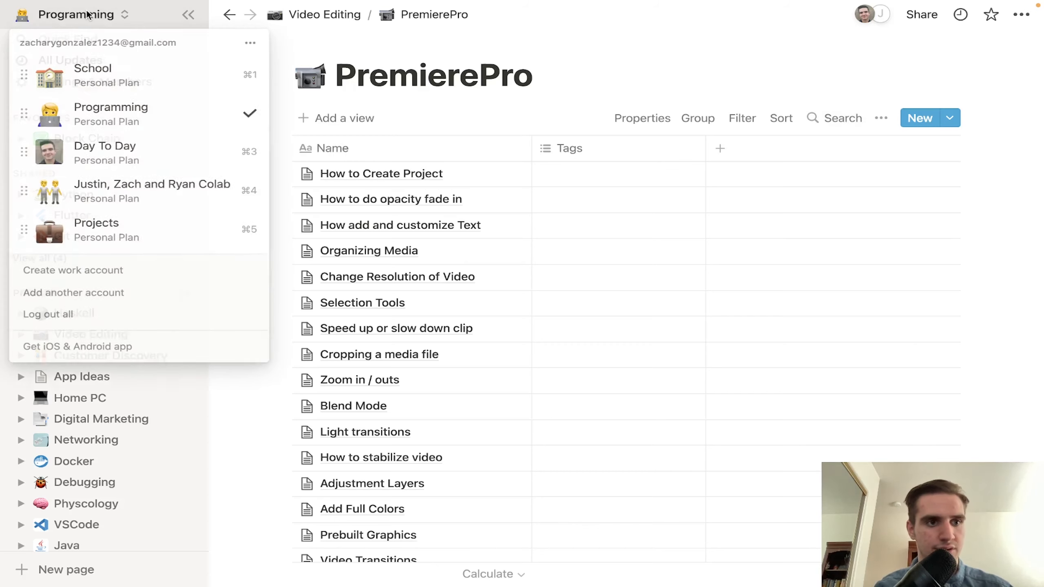
{"action": "left_click", "coordinate": [127, 235]}
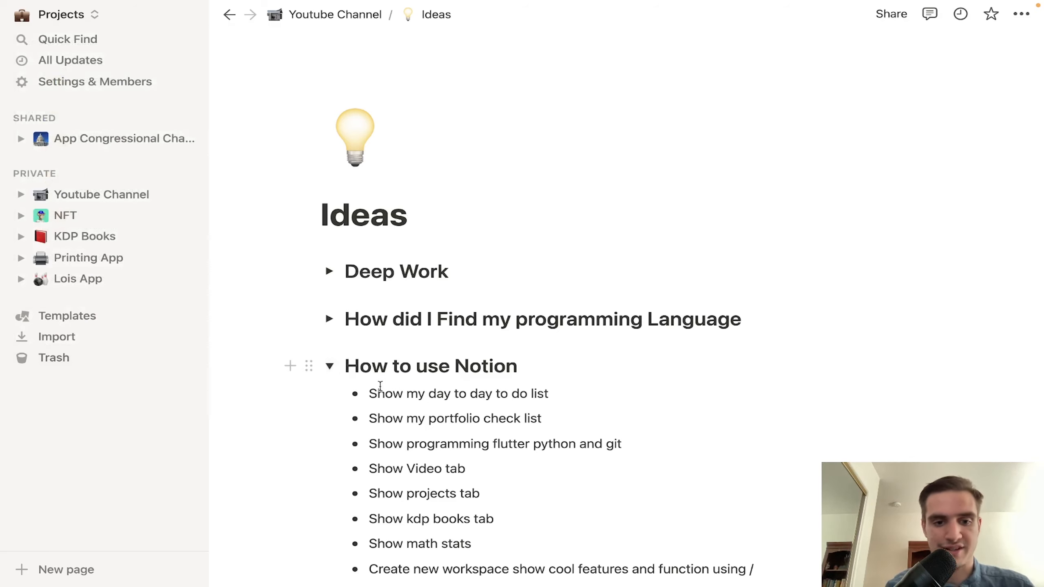
{"action": "scroll", "coordinate": [380, 386], "scroll_direction": "down", "scroll_amount": 2}
{"action": "left_click", "coordinate": [330, 327]}
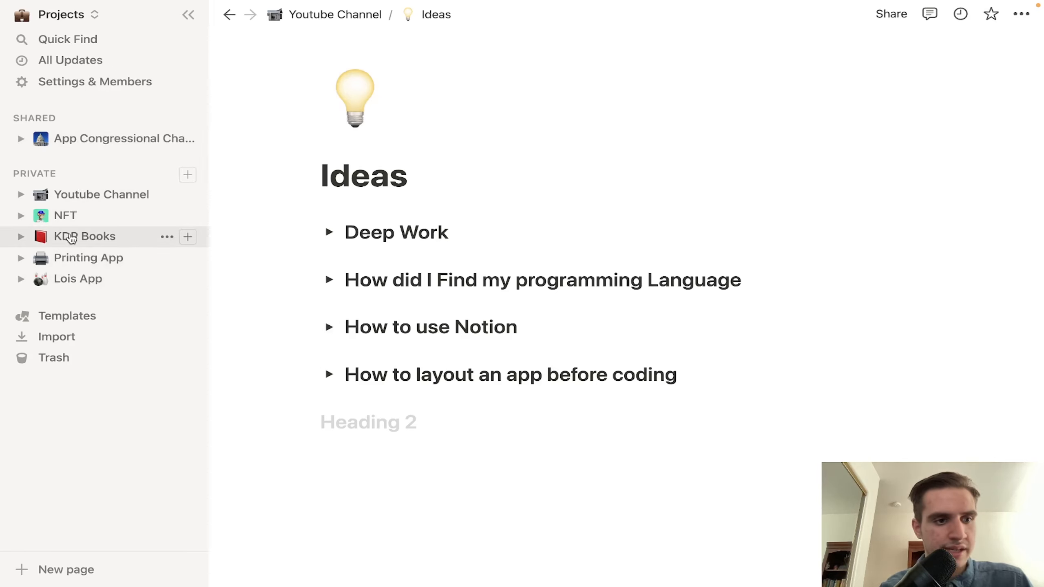
{"action": "left_click", "coordinate": [62, 281]}
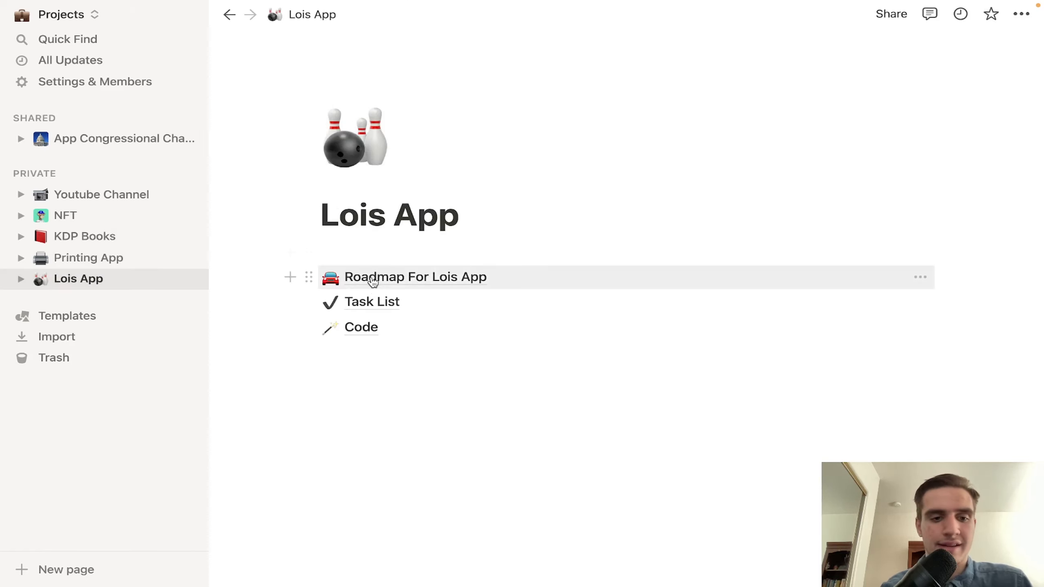
Step: View the Lois App Task List, then return to the Lois App page
{"action": "left_click", "coordinate": [367, 304]}
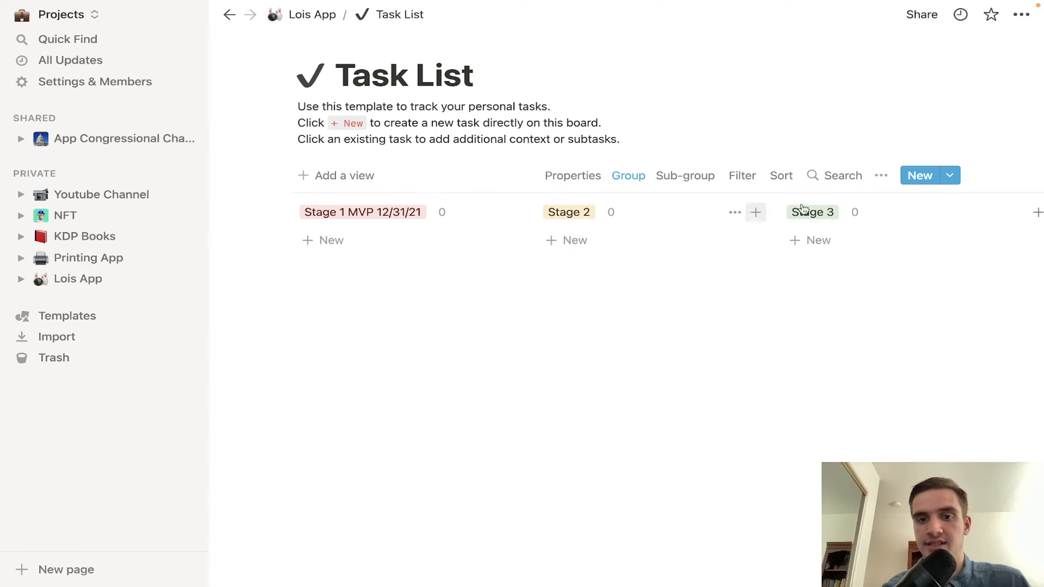
{"action": "scroll", "coordinate": [852, 257], "scroll_direction": "right", "scroll_amount": 5}
{"action": "scroll", "coordinate": [832, 256], "scroll_direction": "left", "scroll_amount": 5}
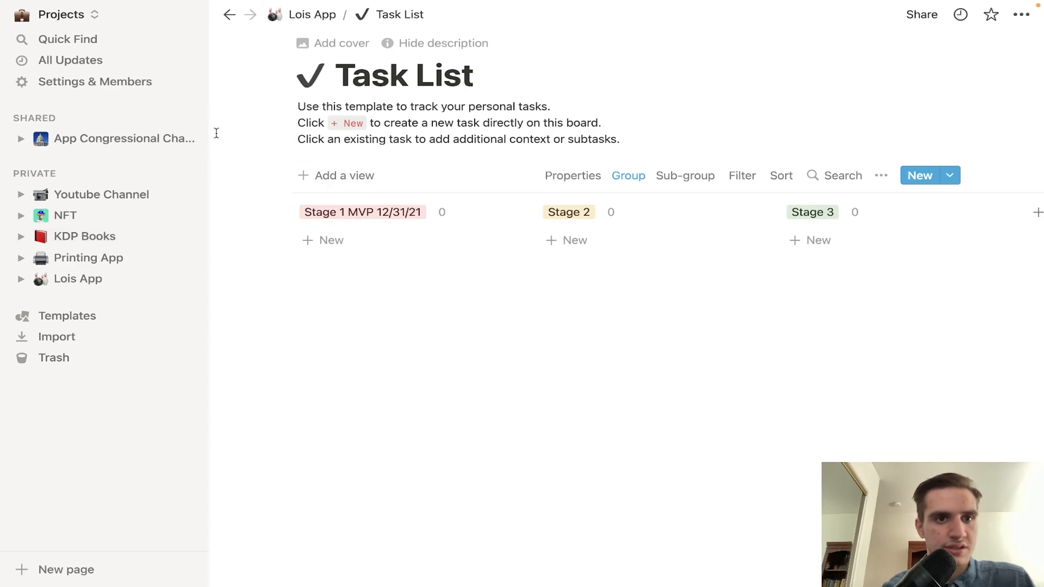
{"action": "left_click", "coordinate": [324, 14]}
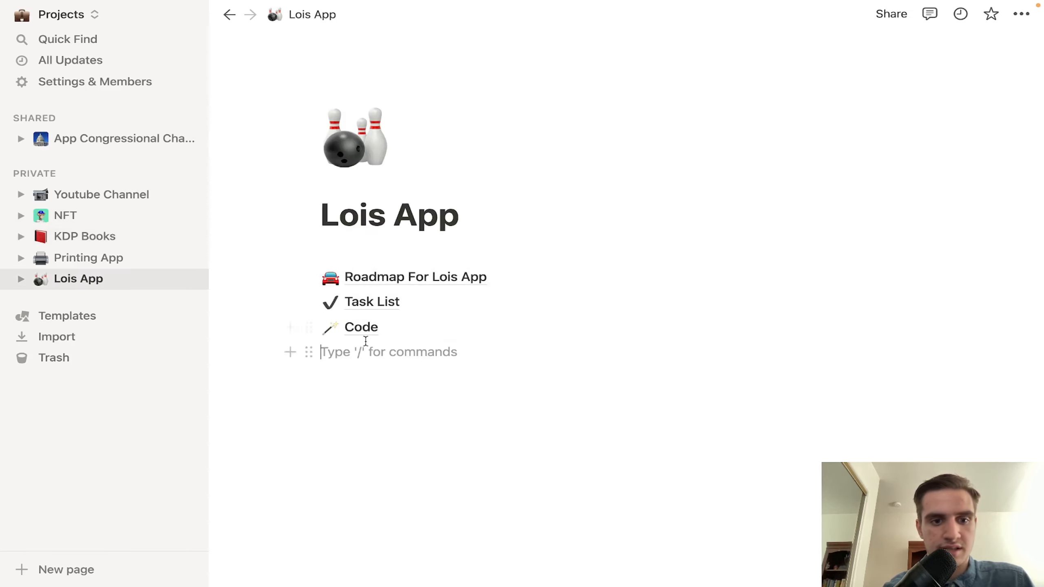
Step: Look through the Code subpage and return to Lois App
{"action": "left_click", "coordinate": [364, 327]}
{"action": "scroll", "coordinate": [367, 329], "scroll_direction": "down", "scroll_amount": 5}
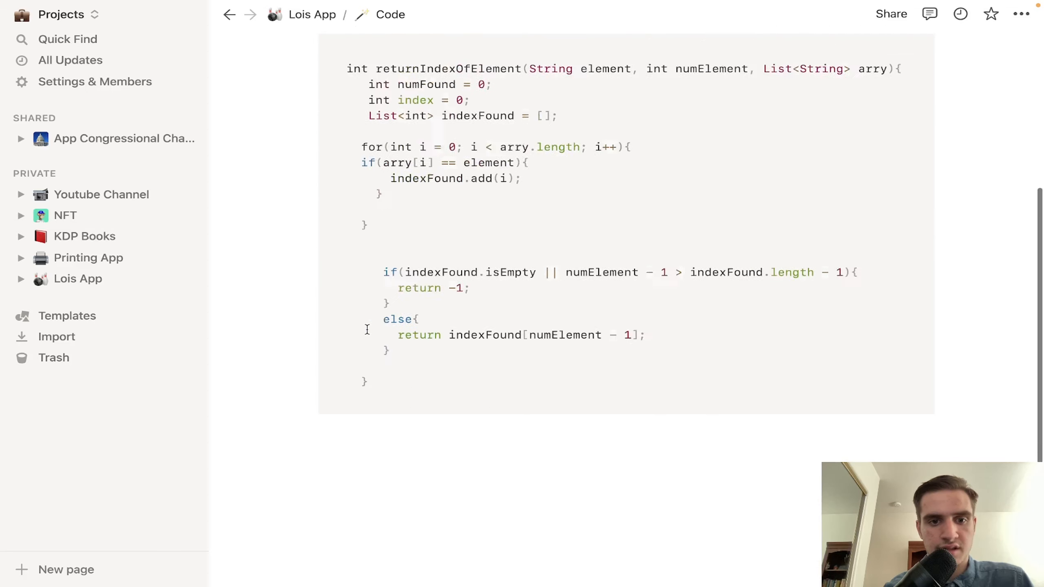
{"action": "scroll", "coordinate": [350, 164], "scroll_direction": "up", "scroll_amount": 5}
{"action": "left_click", "coordinate": [324, 15]}
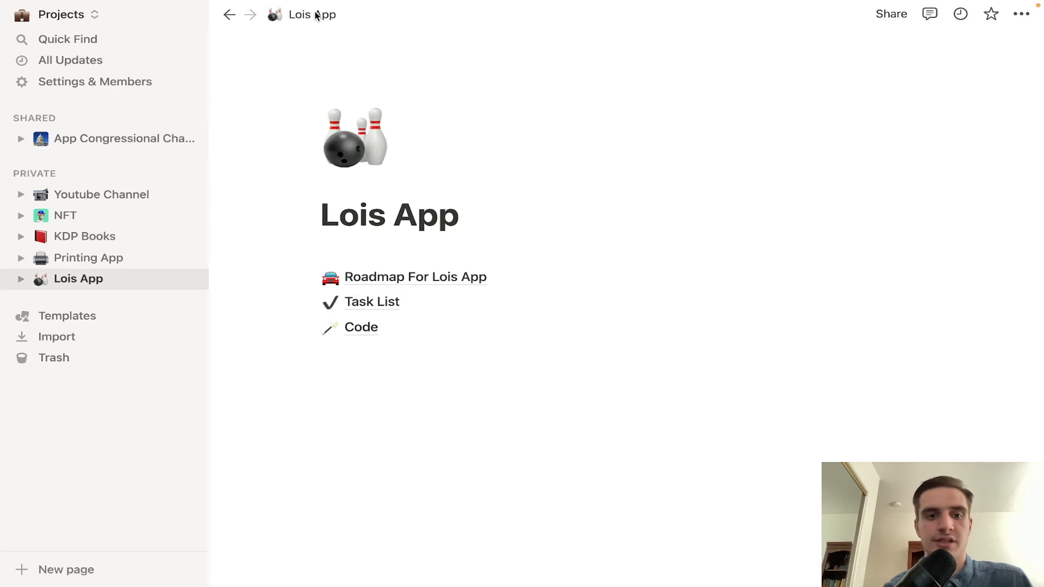
Step: View the Roadmap For Lois App board, return, then go to KDP Books
{"action": "left_click", "coordinate": [434, 280]}
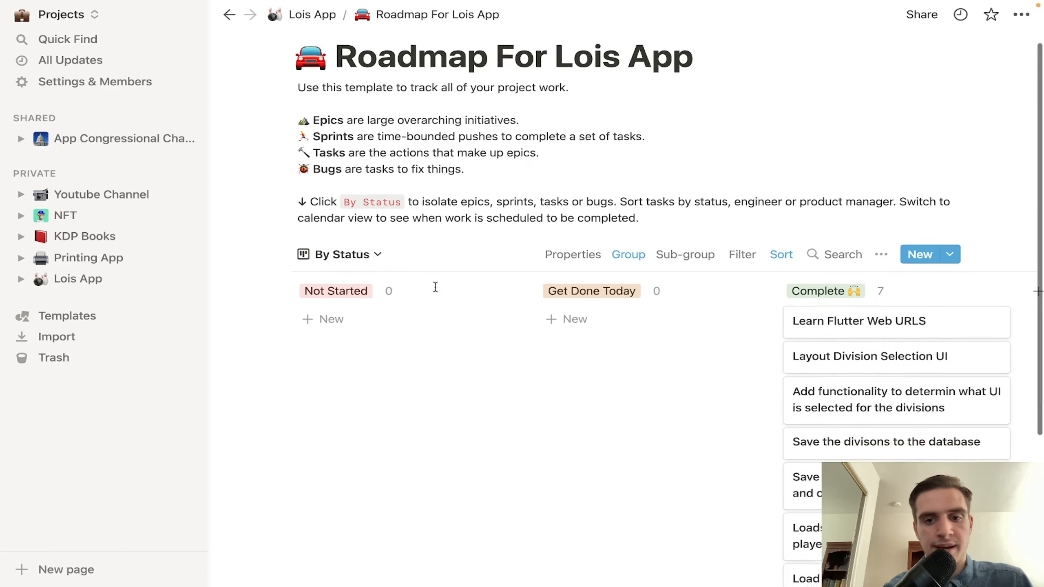
{"action": "scroll", "coordinate": [435, 286], "scroll_direction": "down", "scroll_amount": 4}
{"action": "scroll", "coordinate": [434, 287], "scroll_direction": "up", "scroll_amount": 5}
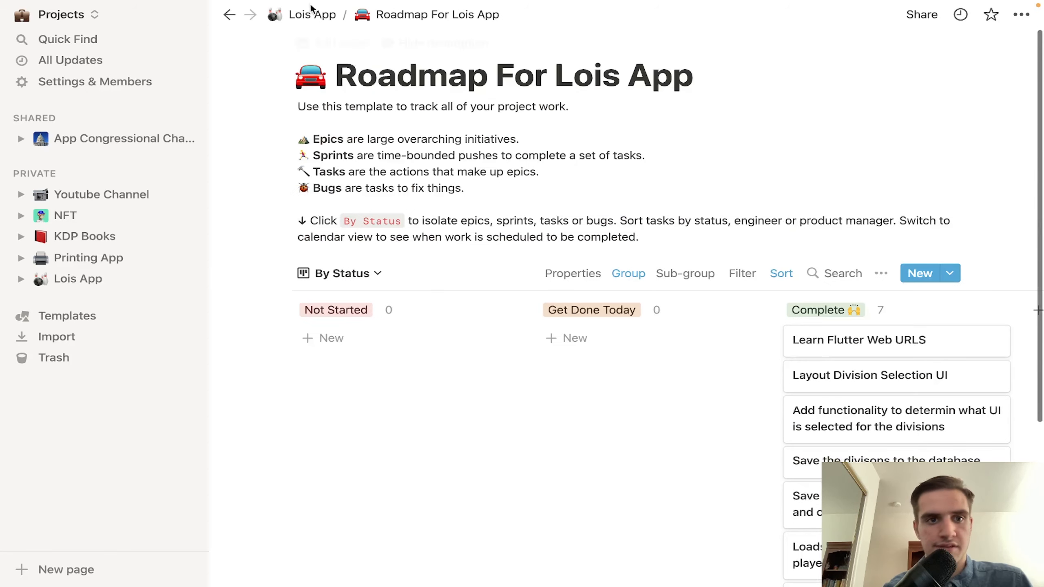
{"action": "left_click", "coordinate": [314, 16]}
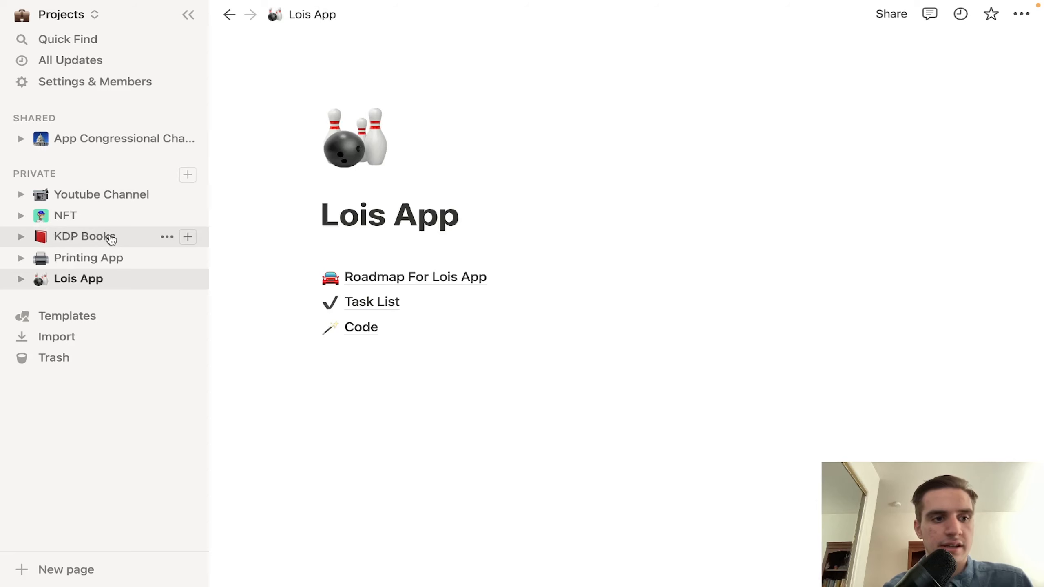
{"action": "left_click", "coordinate": [111, 239]}
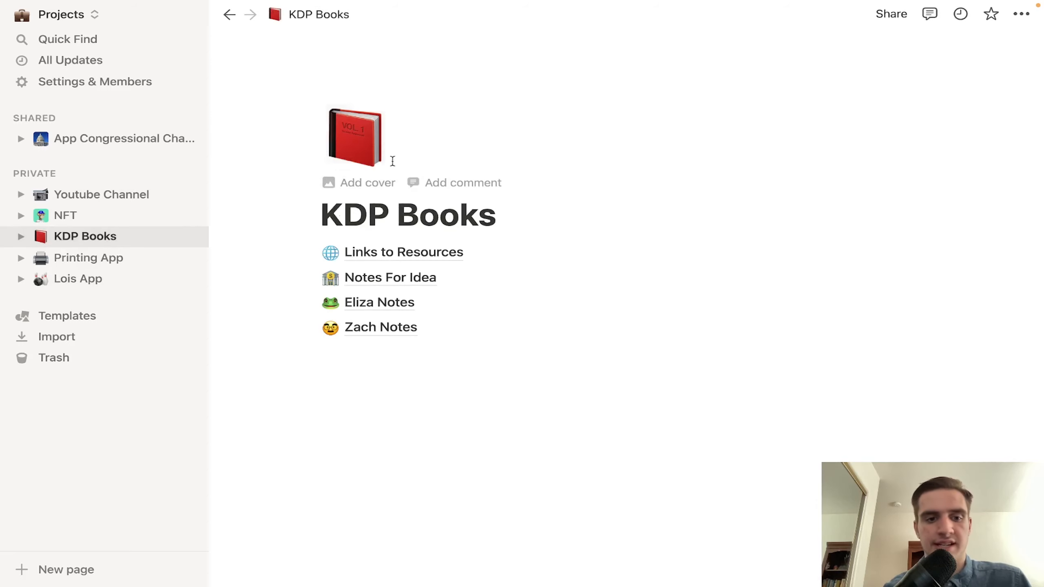
Step: Read the Amazon KDP notes in Zach Notes > Price of Doing Bussiness, then collapse them
{"action": "left_click", "coordinate": [396, 328]}
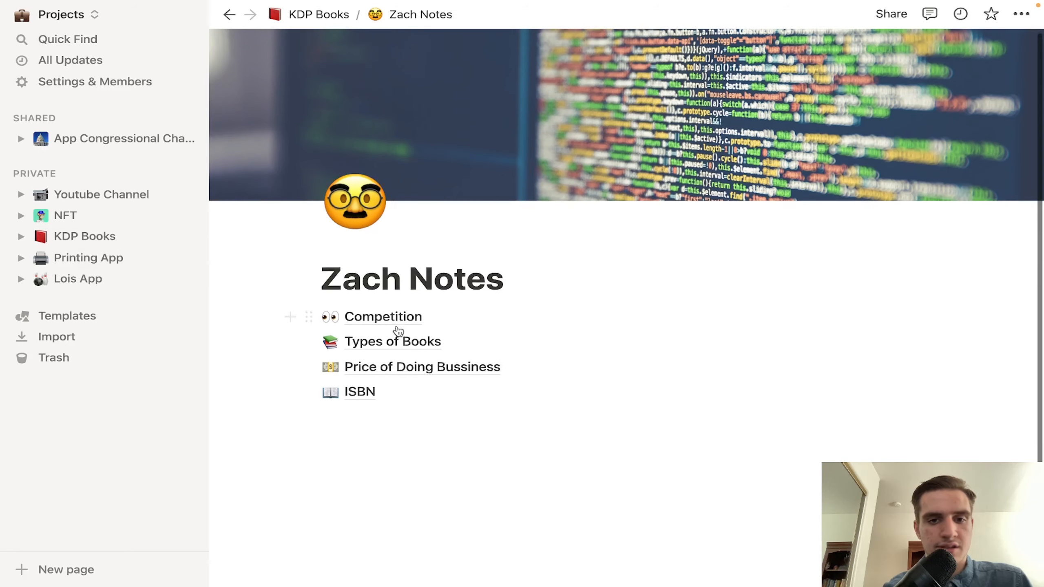
{"action": "left_click", "coordinate": [375, 369]}
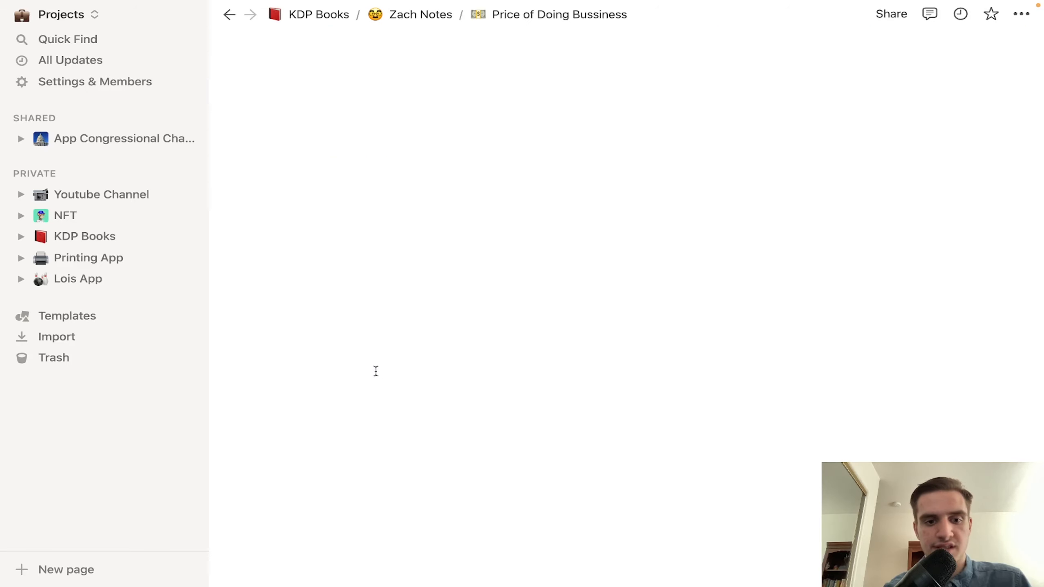
{"action": "left_click", "coordinate": [329, 281]}
{"action": "scroll", "coordinate": [329, 284], "scroll_direction": "down", "scroll_amount": 20}
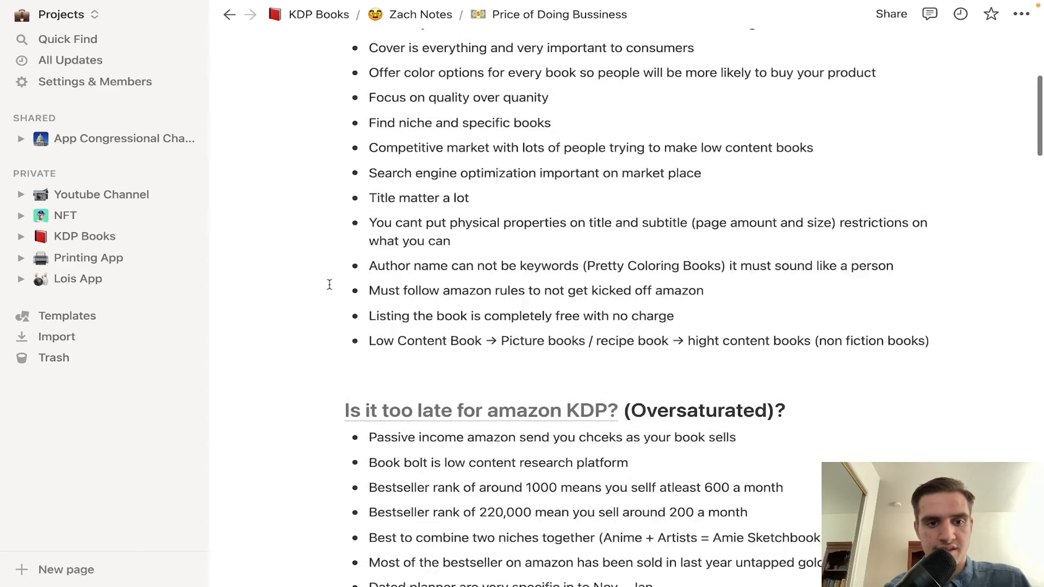
{"action": "scroll", "coordinate": [329, 284], "scroll_direction": "down", "scroll_amount": 20}
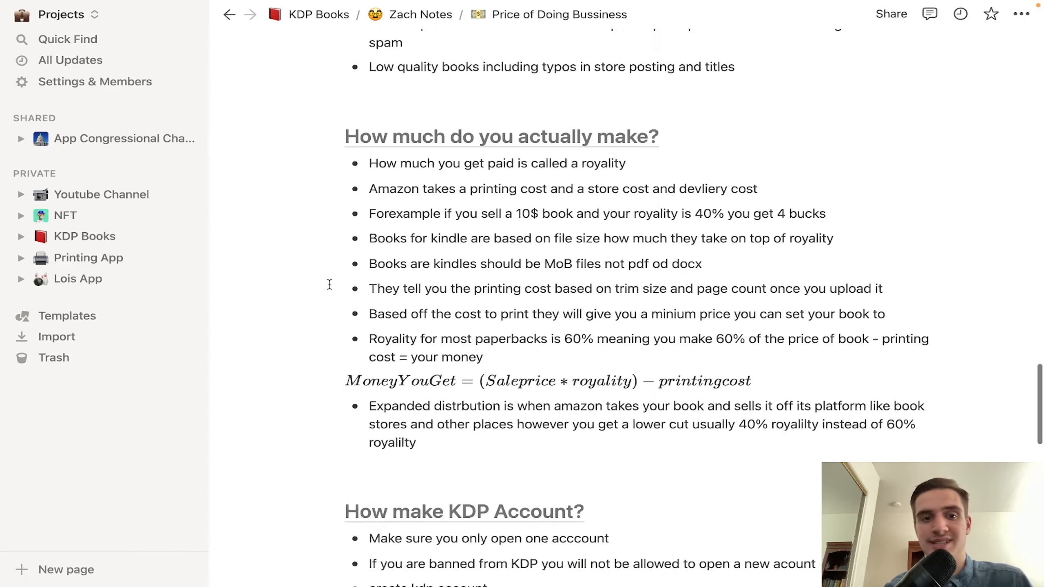
{"action": "scroll", "coordinate": [329, 284], "scroll_direction": "up", "scroll_amount": 20}
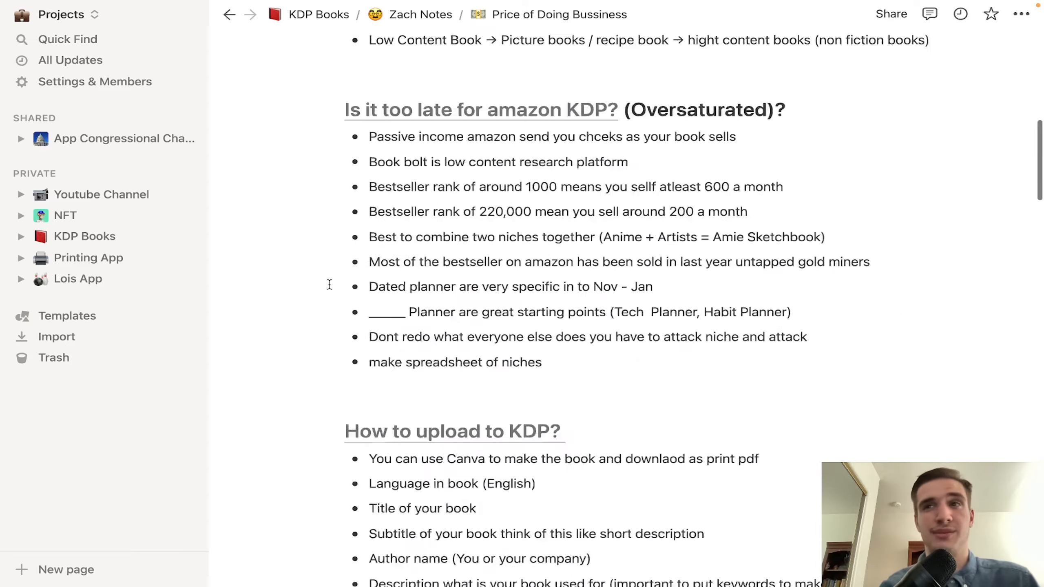
{"action": "left_click", "coordinate": [329, 281]}
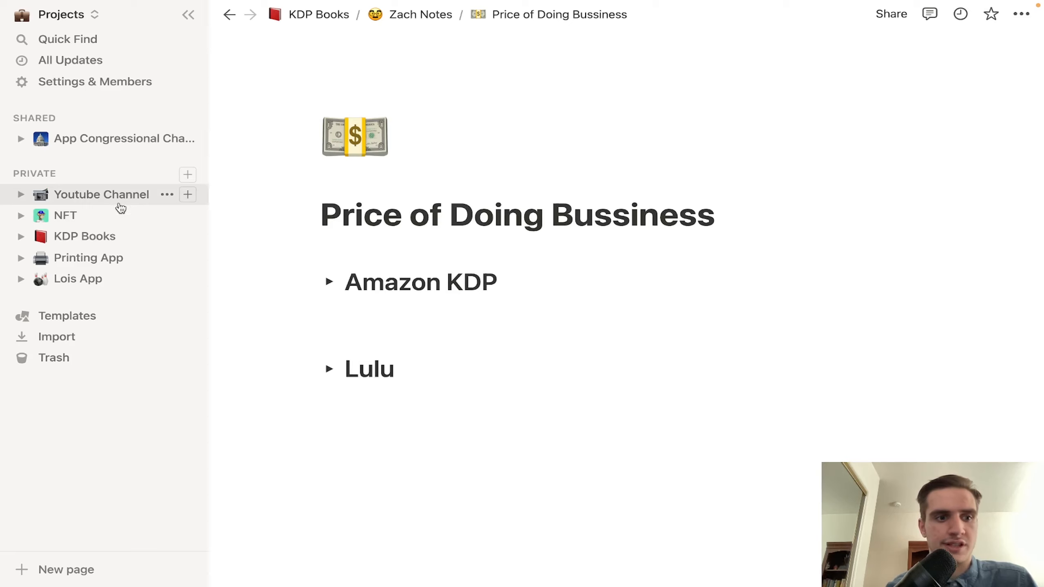
Step: Browse the Printing App, Youtube Channel and NFT pages, ending back on KDP Books
{"action": "left_click", "coordinate": [92, 263]}
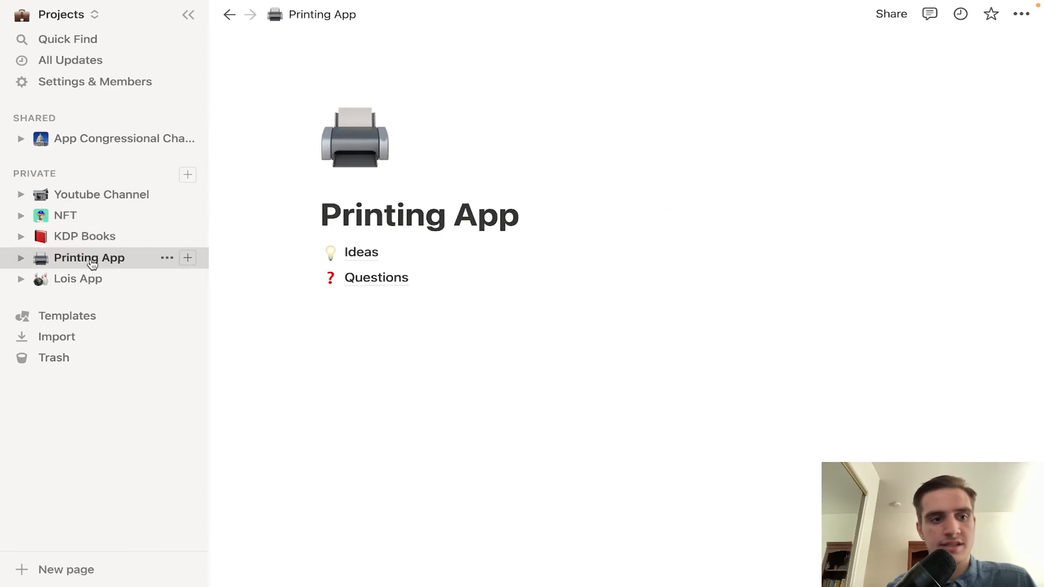
{"action": "left_click", "coordinate": [86, 201]}
{"action": "left_click", "coordinate": [84, 214]}
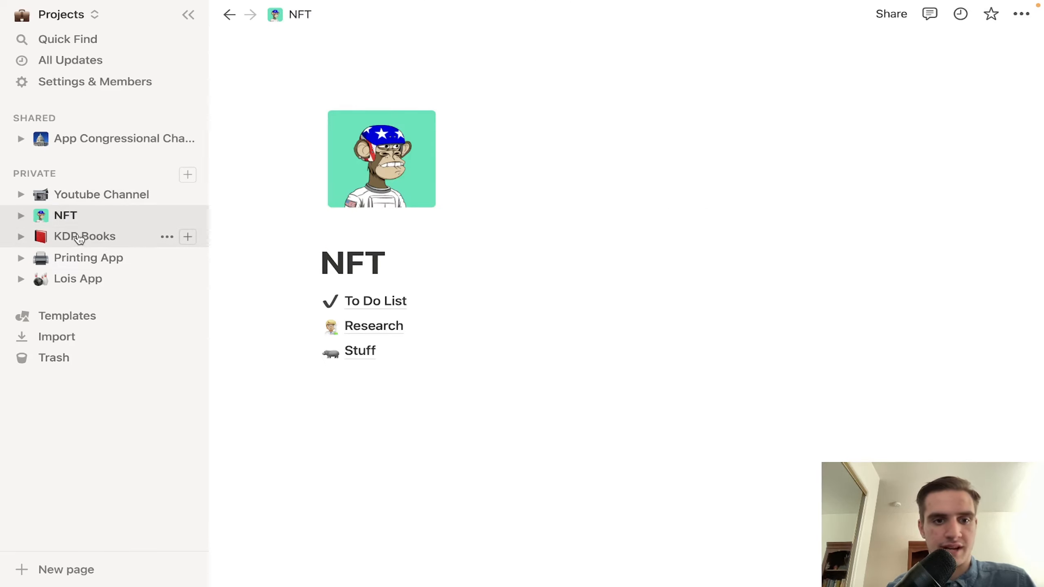
{"action": "left_click", "coordinate": [80, 239]}
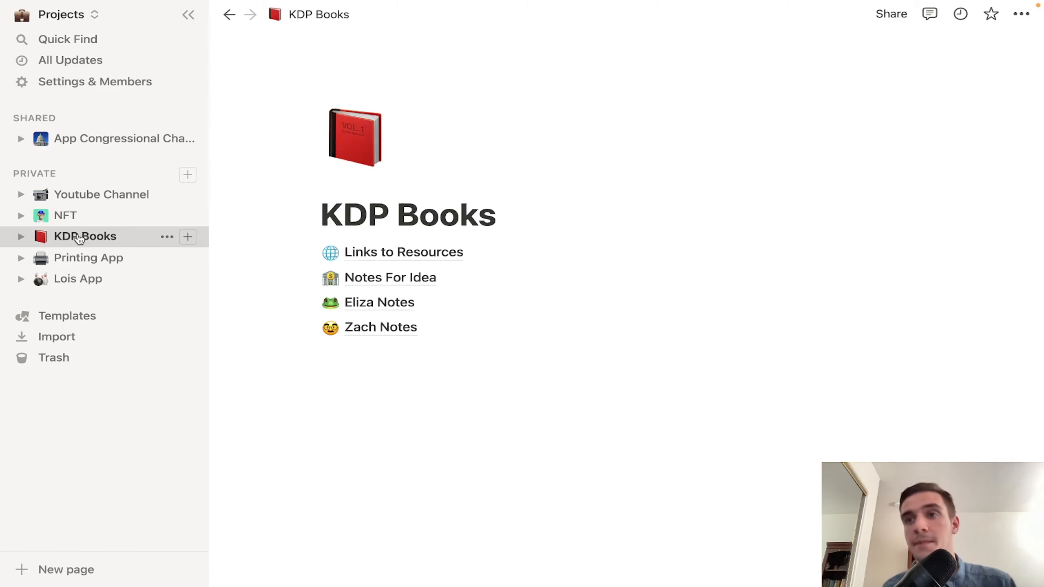
Step: Switch to the School workspace and open the Ap Statistics Unit 8 notes in a preview
{"action": "left_click", "coordinate": [62, 15]}
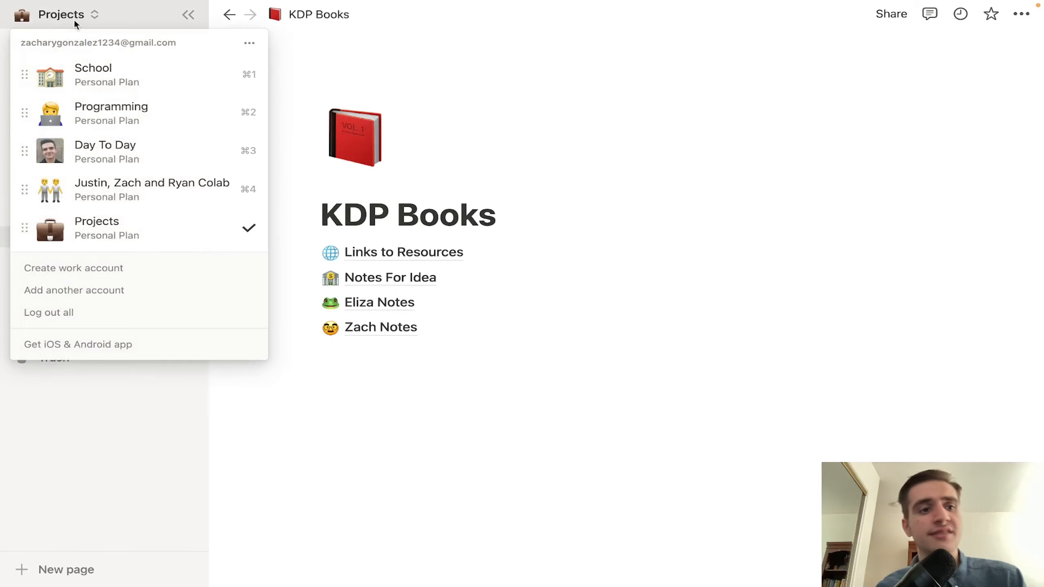
{"action": "left_click", "coordinate": [117, 78]}
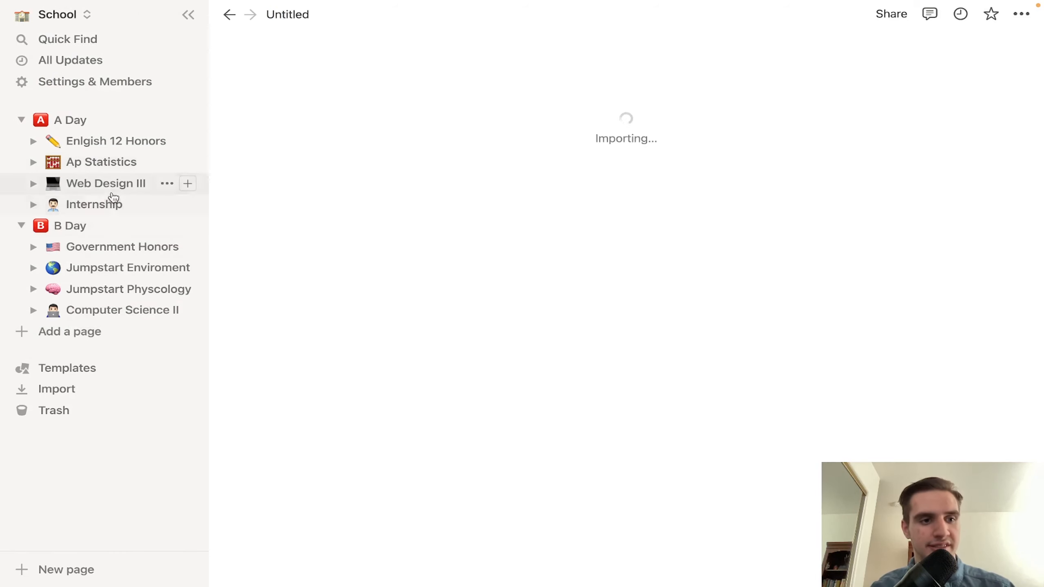
{"action": "left_click", "coordinate": [119, 162]}
{"action": "scroll", "coordinate": [451, 373], "scroll_direction": "down", "scroll_amount": 5}
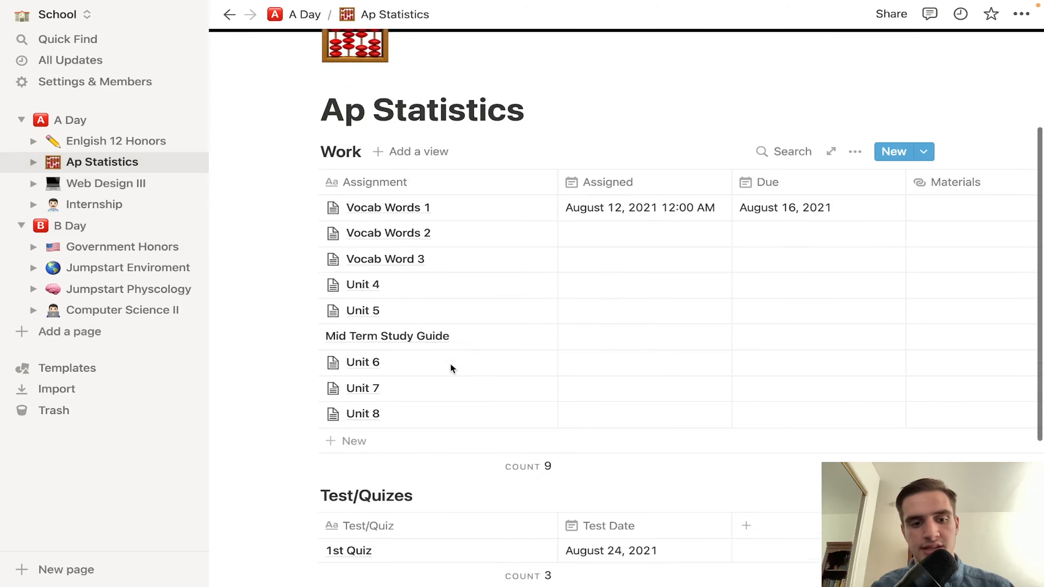
{"action": "left_click", "coordinate": [521, 413]}
Step: Collapse the Type I Error, Standard Error and Type II Error toggles in Unit 8
{"action": "scroll", "coordinate": [517, 386], "scroll_direction": "down", "scroll_amount": 4}
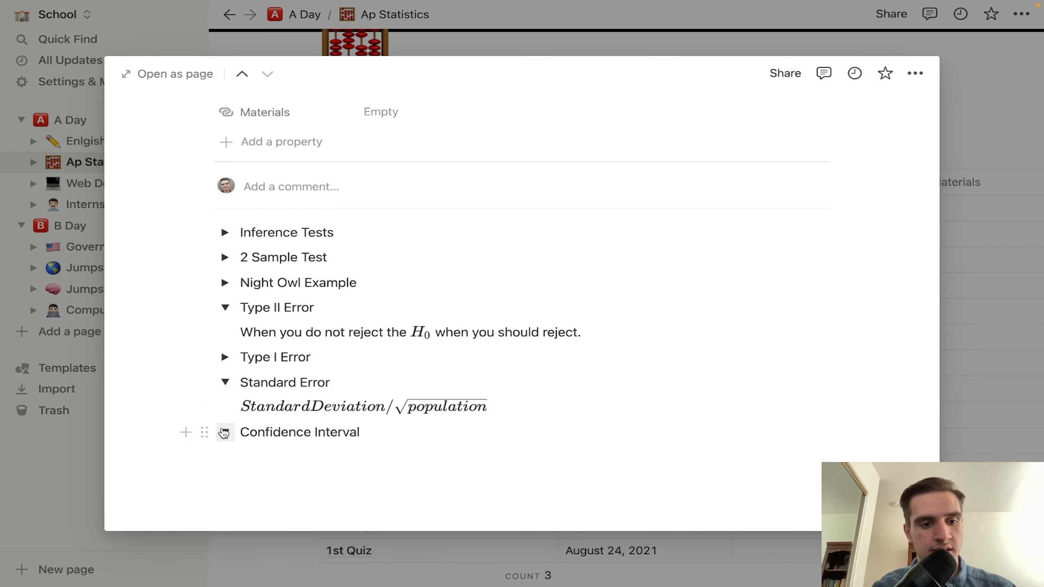
{"action": "scroll", "coordinate": [224, 411], "scroll_direction": "up", "scroll_amount": 1}
{"action": "left_click", "coordinate": [224, 382]}
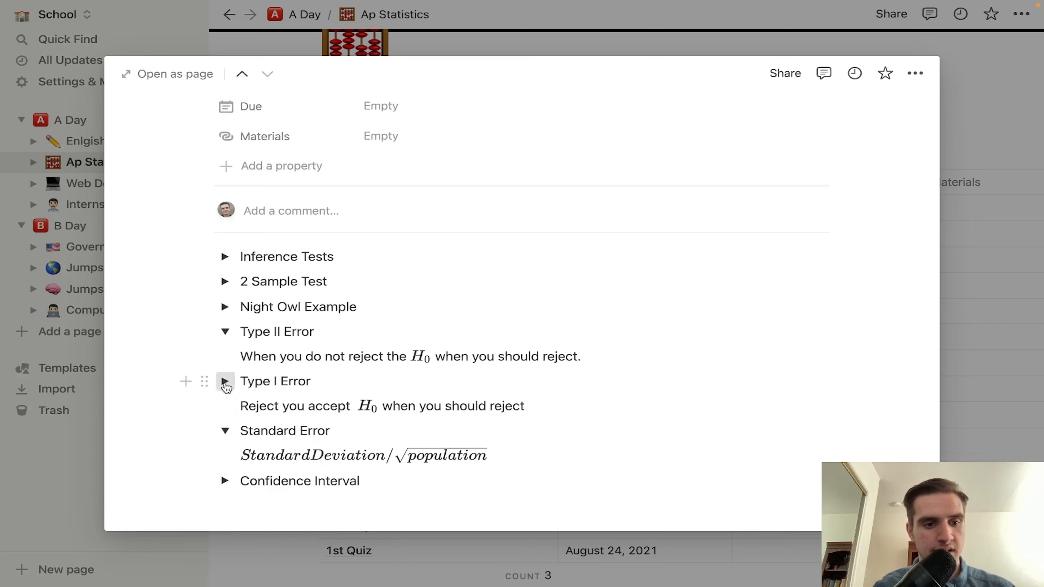
{"action": "left_click", "coordinate": [225, 382]}
{"action": "left_click", "coordinate": [226, 405]}
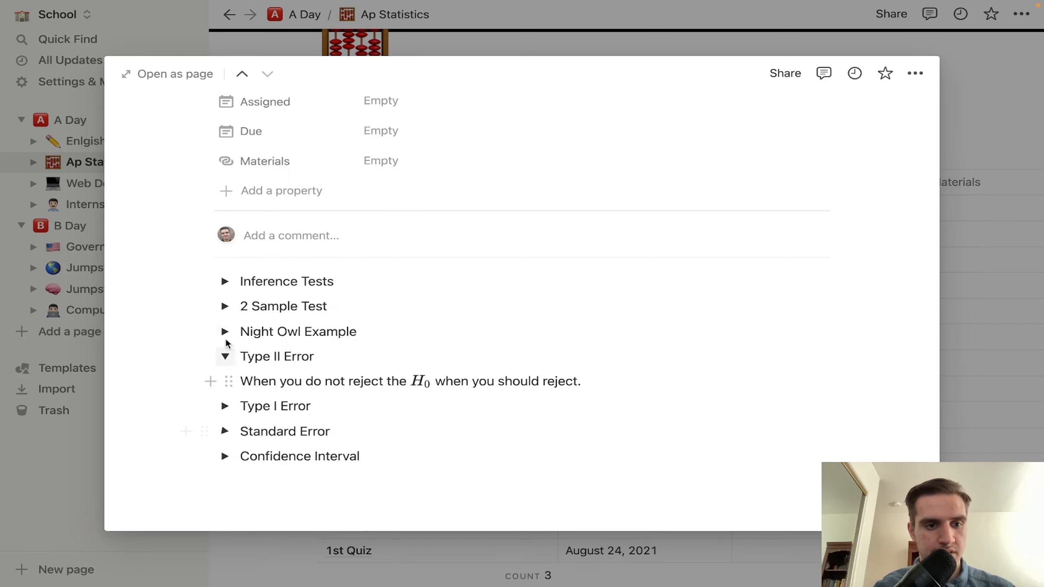
{"action": "left_click", "coordinate": [225, 356]}
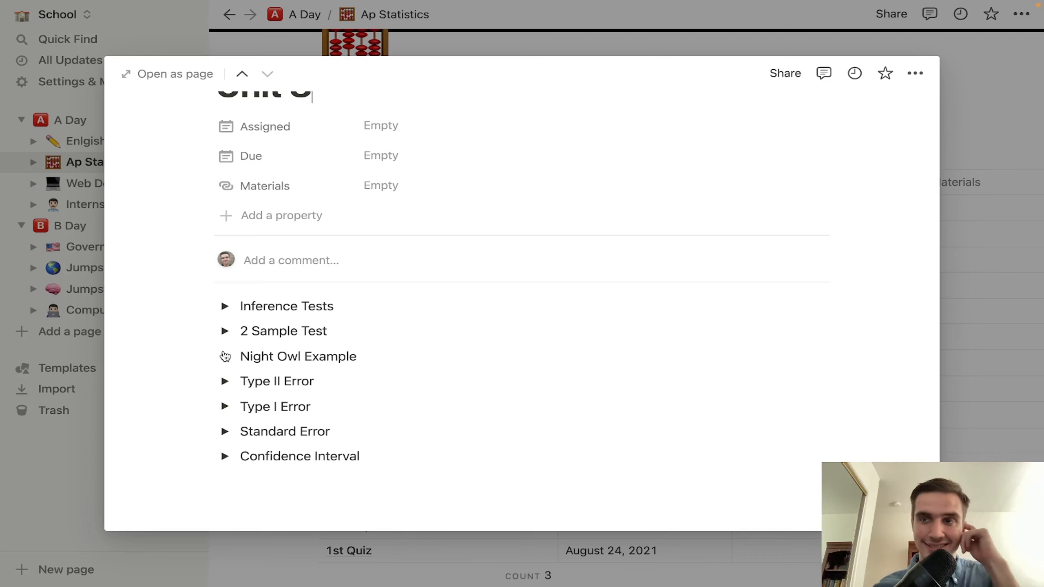
Step: Expand the Night Owl Example to show the two-sample t-test worked to t = -2.195
{"action": "left_click", "coordinate": [225, 356]}
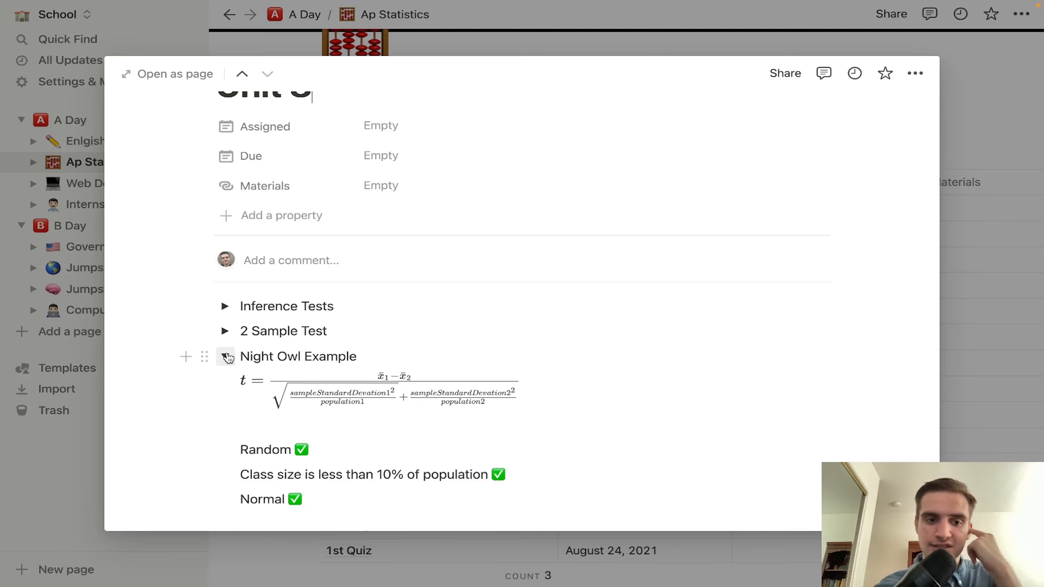
{"action": "scroll", "coordinate": [367, 406], "scroll_direction": "down", "scroll_amount": 5}
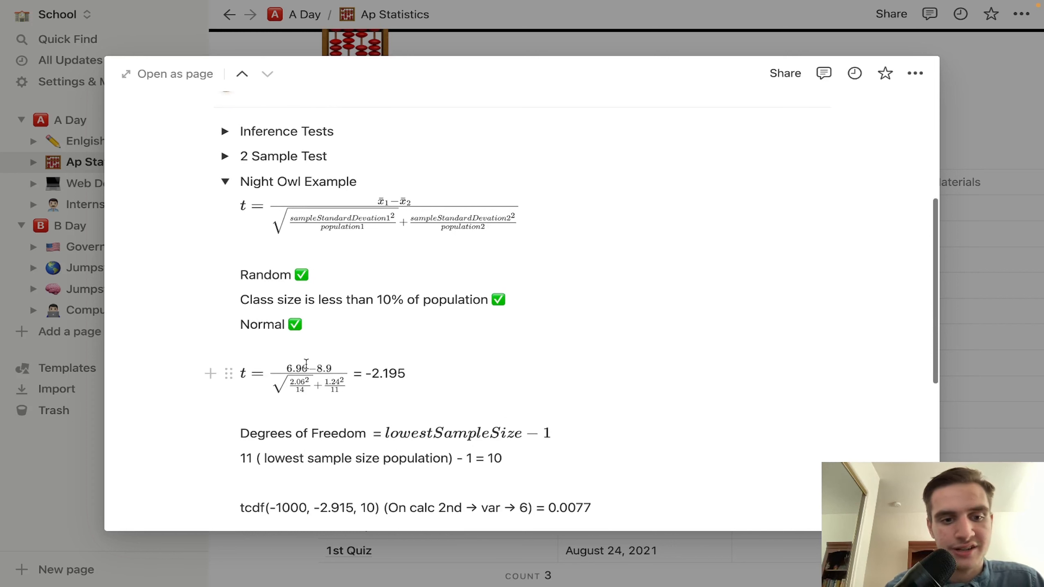
{"action": "left_click_drag", "start_coordinate": [427, 377], "coordinate": [254, 372]}
Step: Open the t formula's LaTeX source for editing and select all of it
{"action": "left_click", "coordinate": [387, 358]}
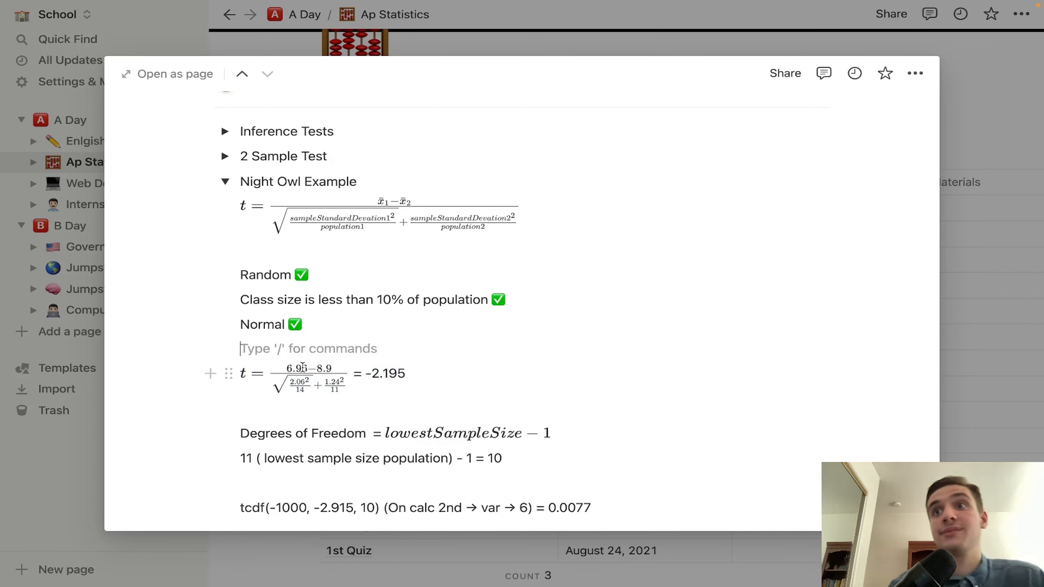
{"action": "left_click", "coordinate": [364, 223]}
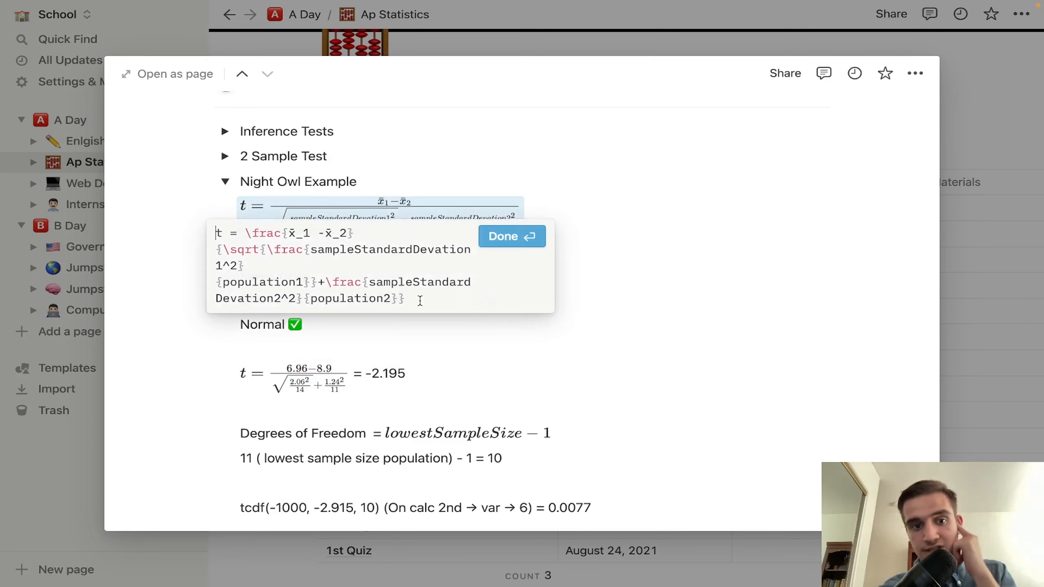
{"action": "left_click_drag", "start_coordinate": [410, 296], "coordinate": [213, 219]}
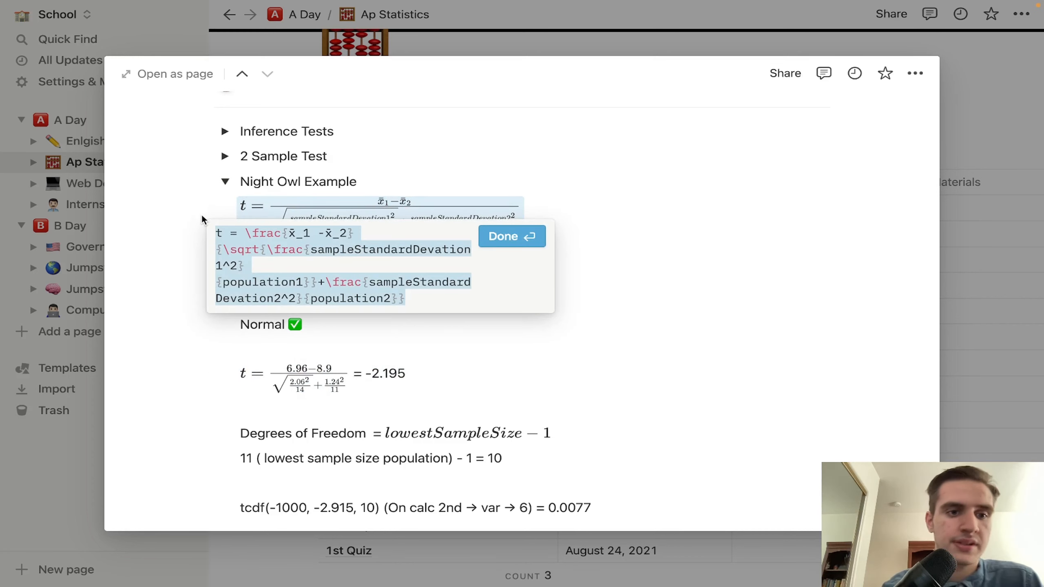